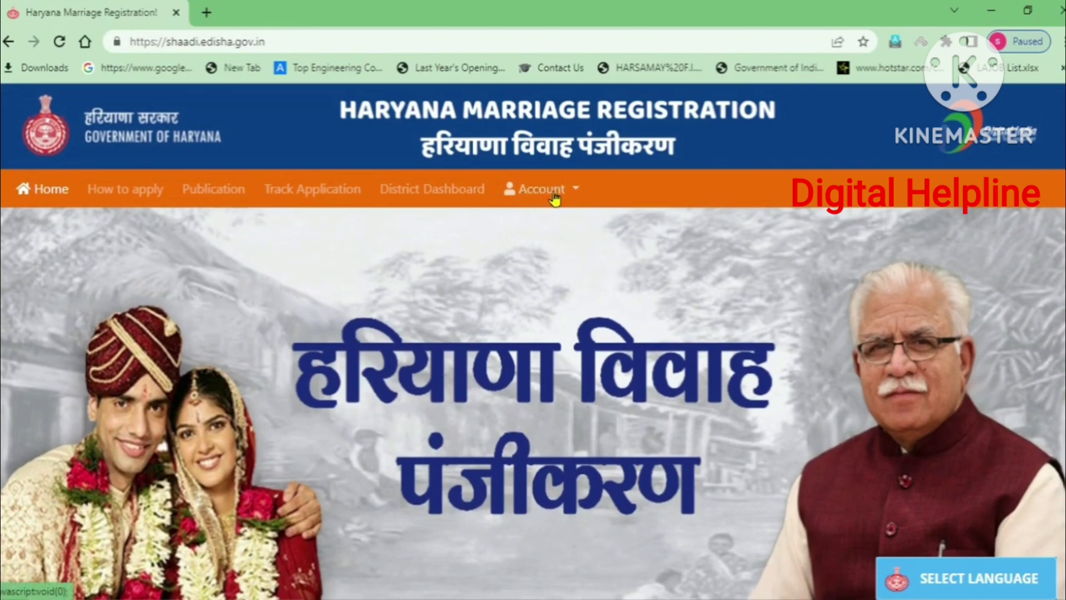
Sign in to the existing account on the marriage registration portal, completing the "I'm not a robot" check
click(547, 193)
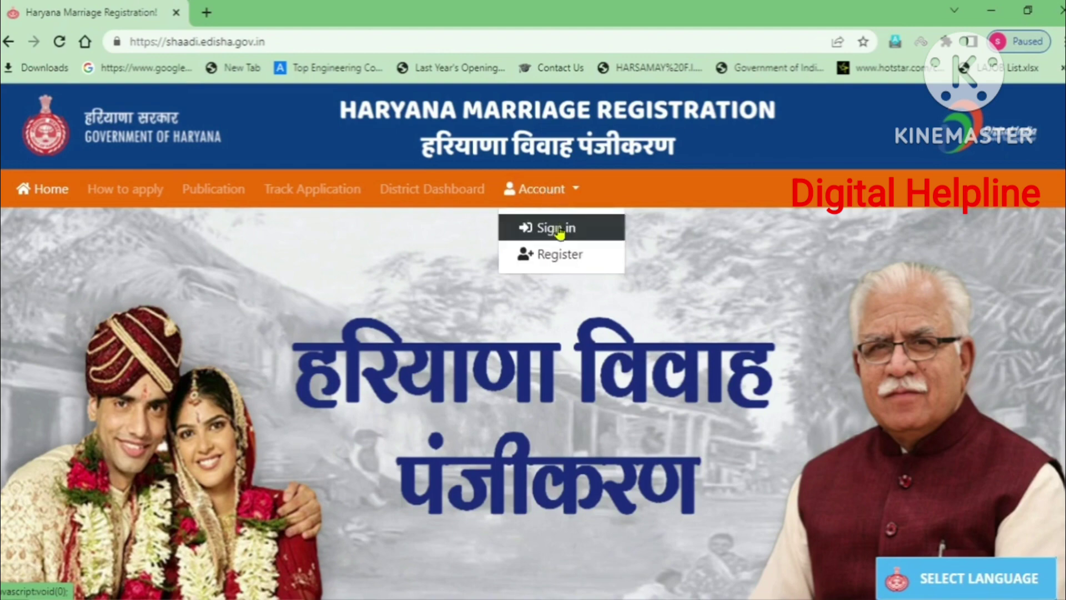
click(577, 237)
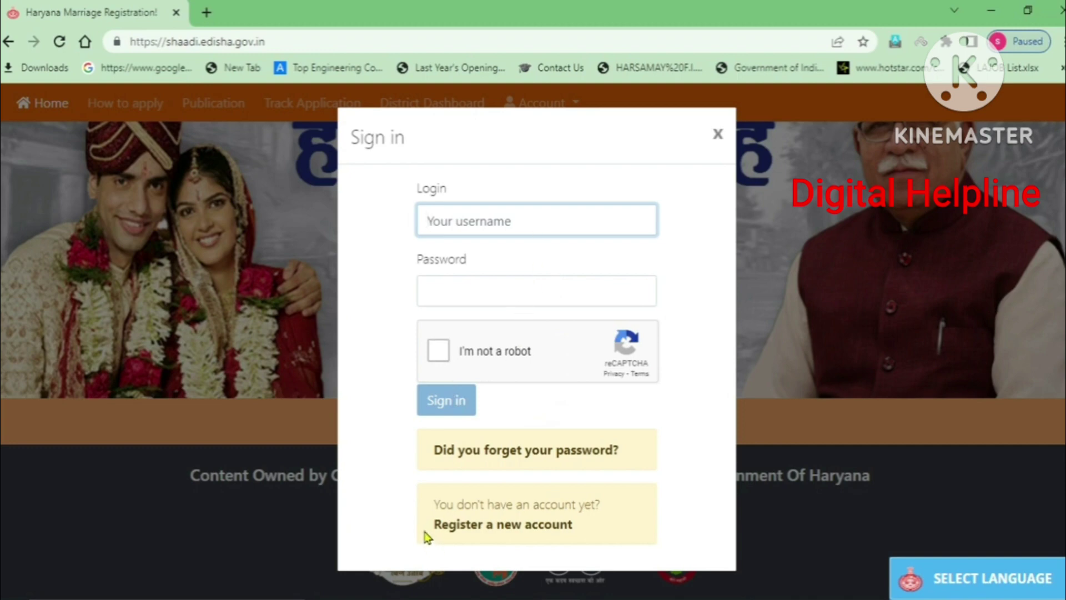
drag(433, 524, 573, 534)
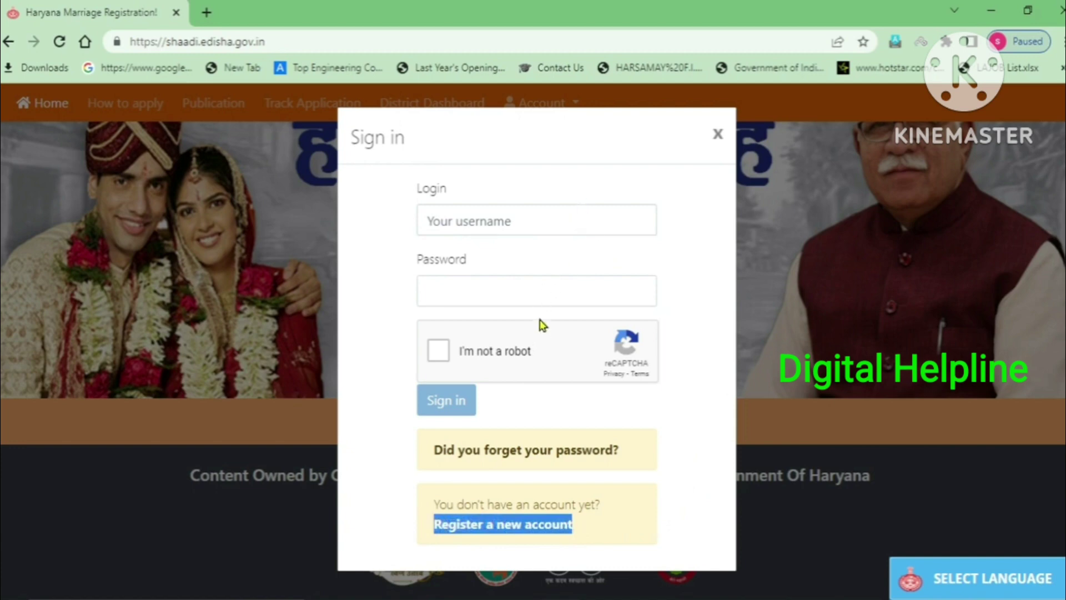
click(712, 483)
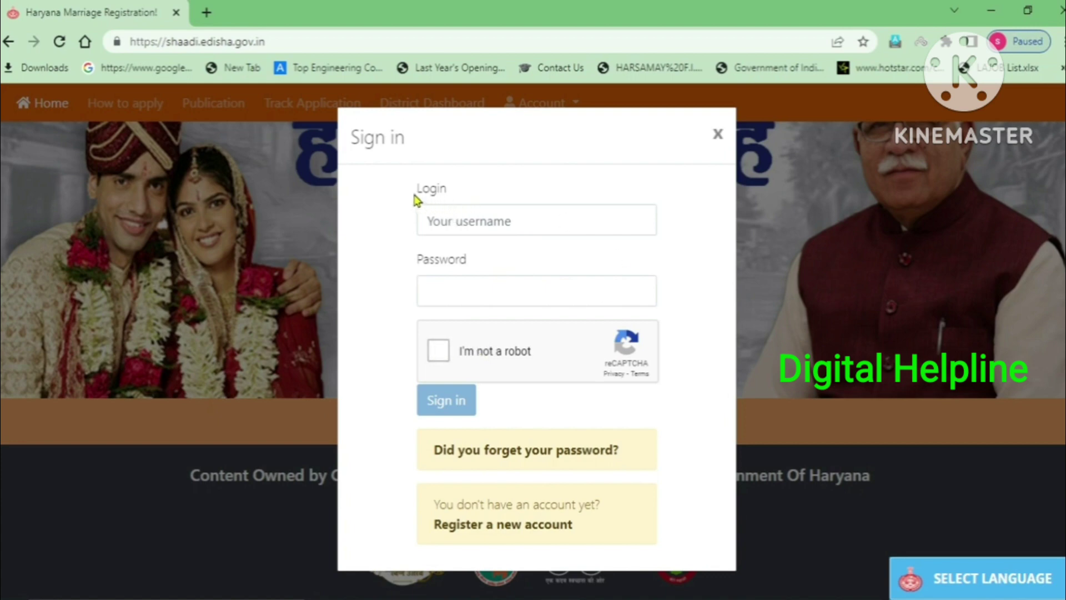
drag(419, 192, 449, 194)
drag(418, 261, 471, 267)
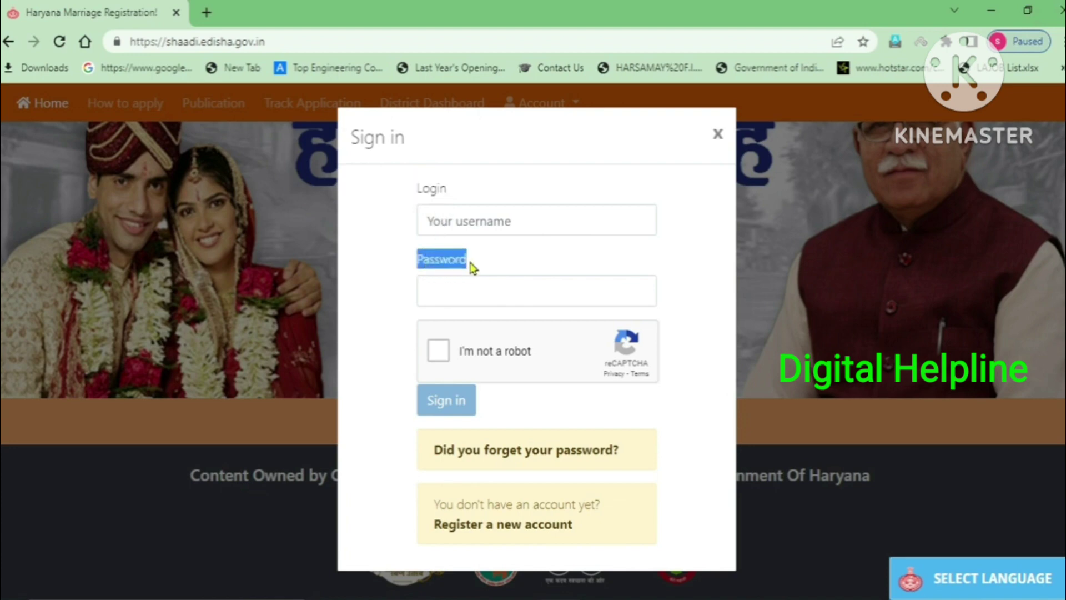
click(438, 351)
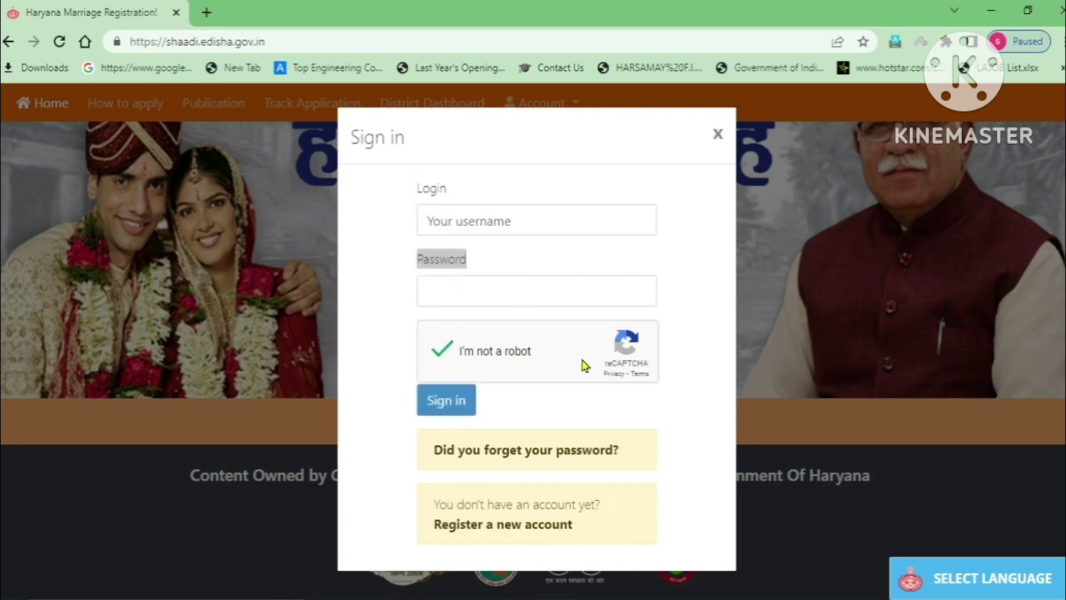
click(457, 415)
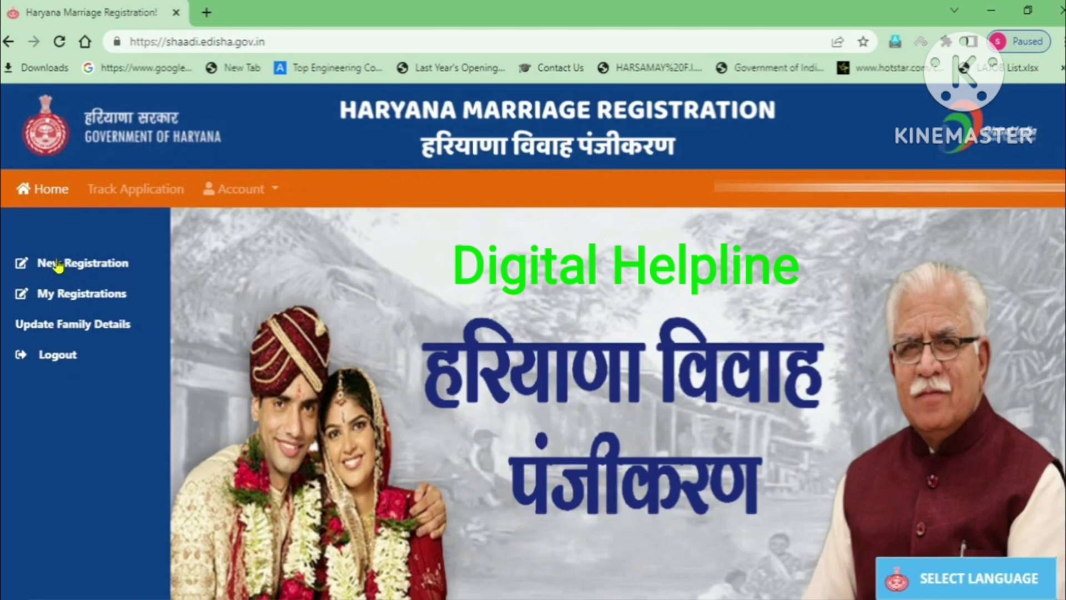
Start a new registration application and look through its marriage, groom and bride sections
click(89, 266)
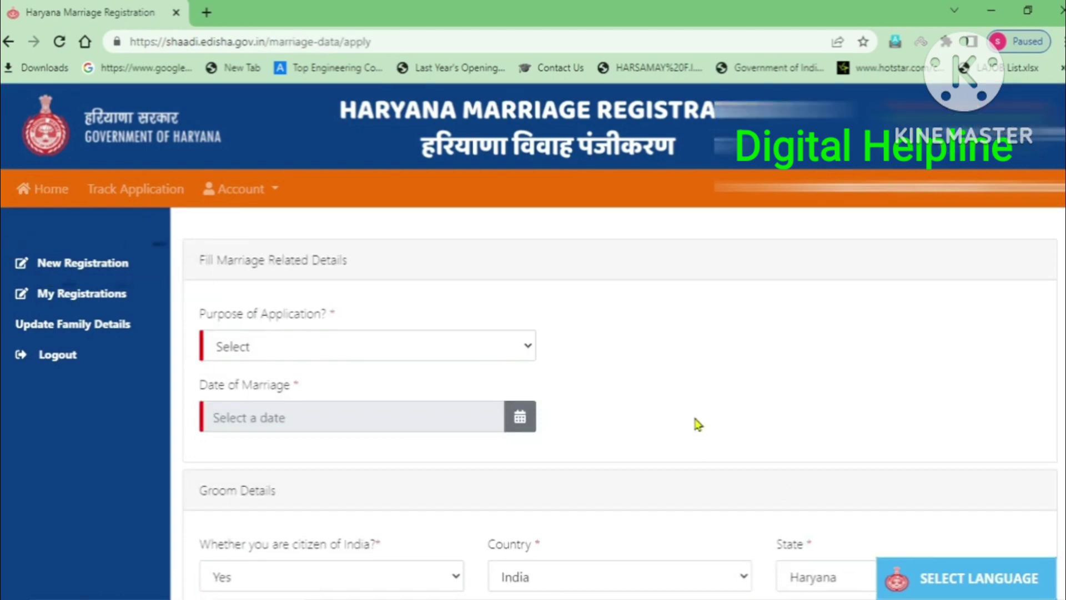
scroll(697, 422, down, 12)
scroll(695, 422, up, 5)
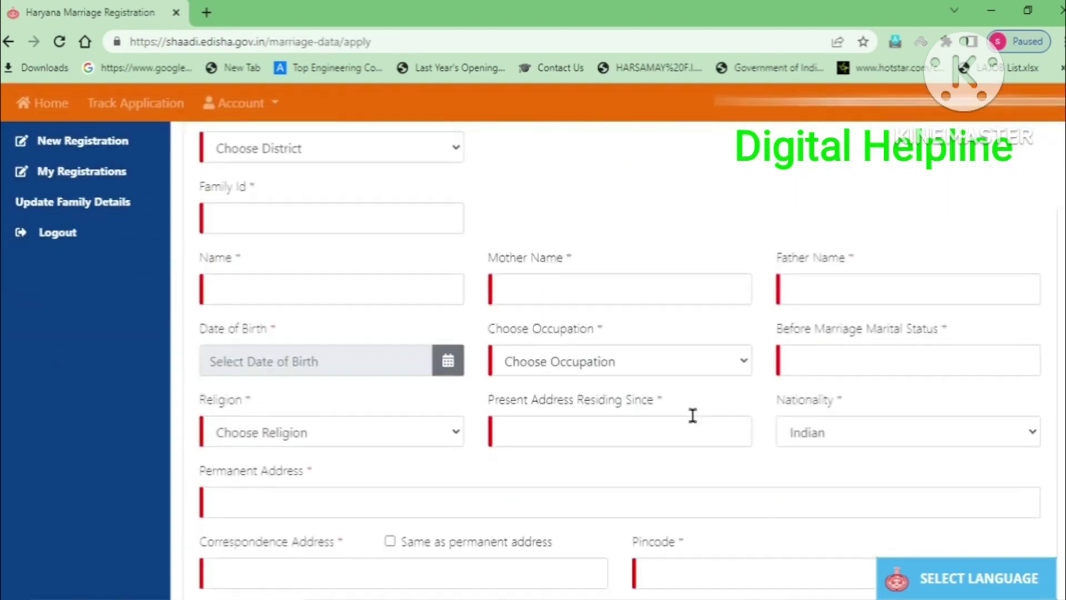
scroll(691, 416, down, 3)
scroll(684, 416, up, 3)
scroll(334, 361, down, 7)
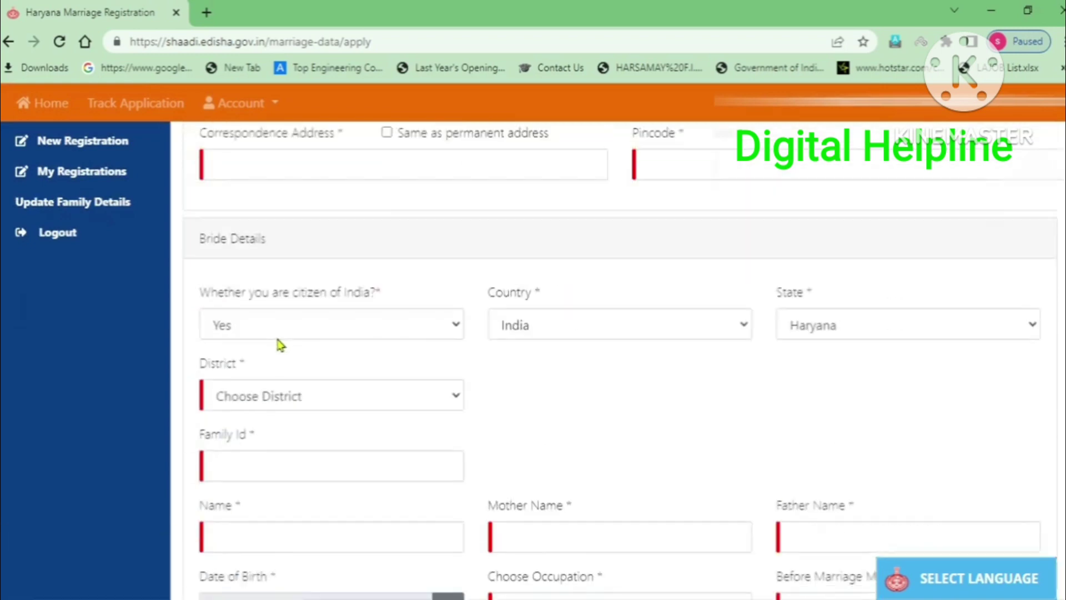
scroll(279, 333, up, 1)
scroll(255, 303, up, 3)
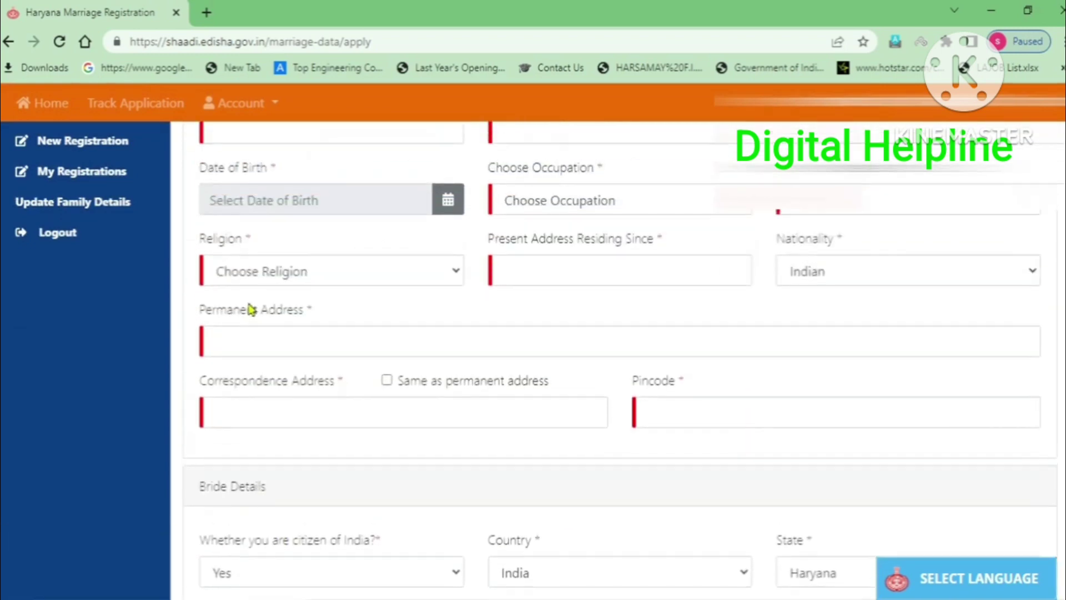
scroll(324, 316, up, 10)
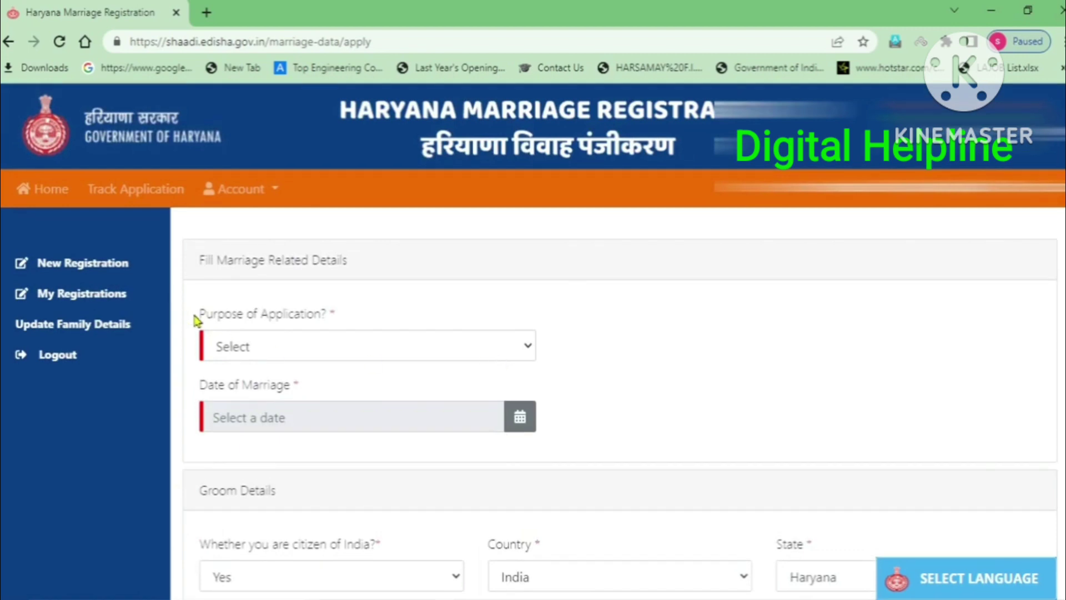
Set the purpose of application to Marriage Registration in the marriage related details
drag(195, 320, 337, 321)
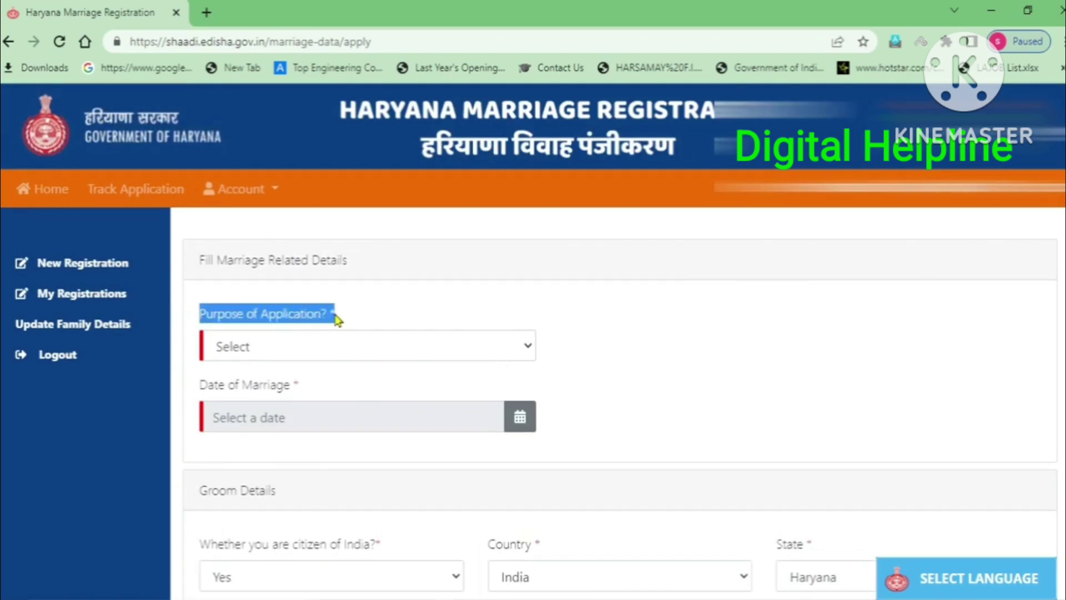
key(ctrl+plus)
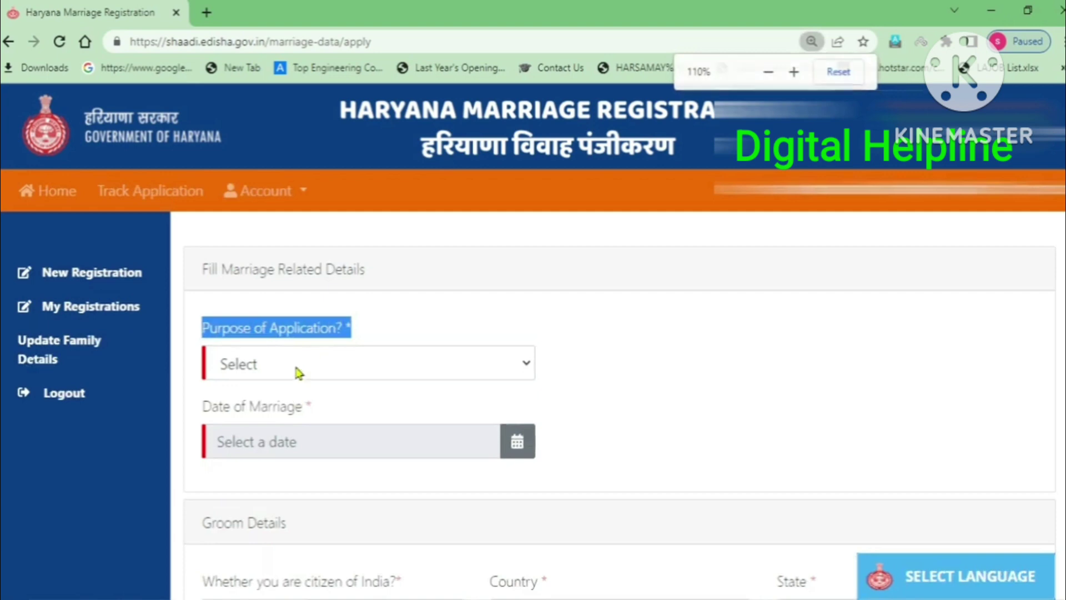
click(314, 365)
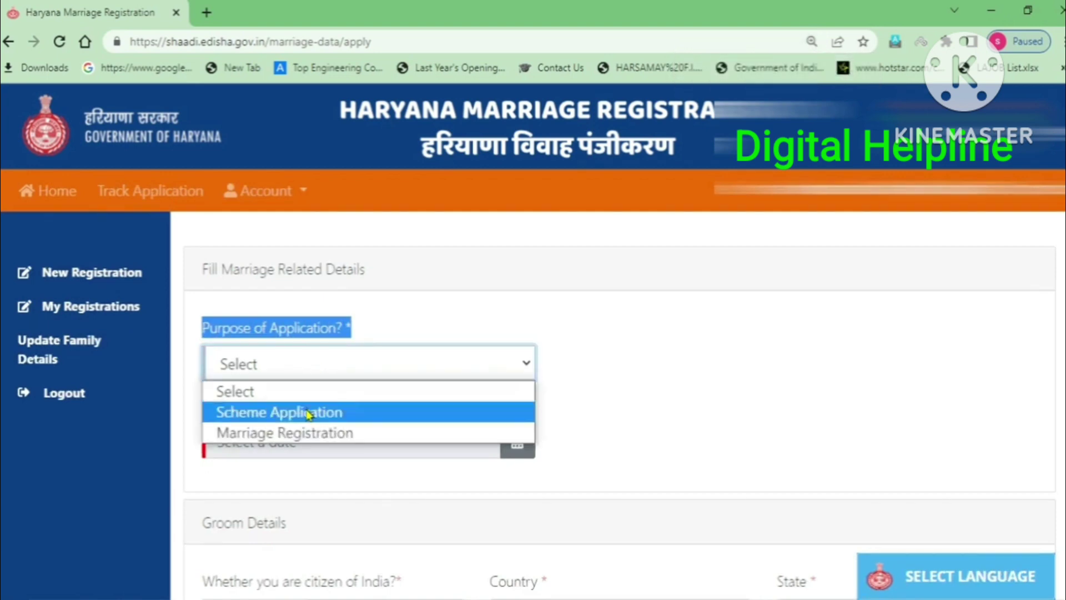
click(321, 438)
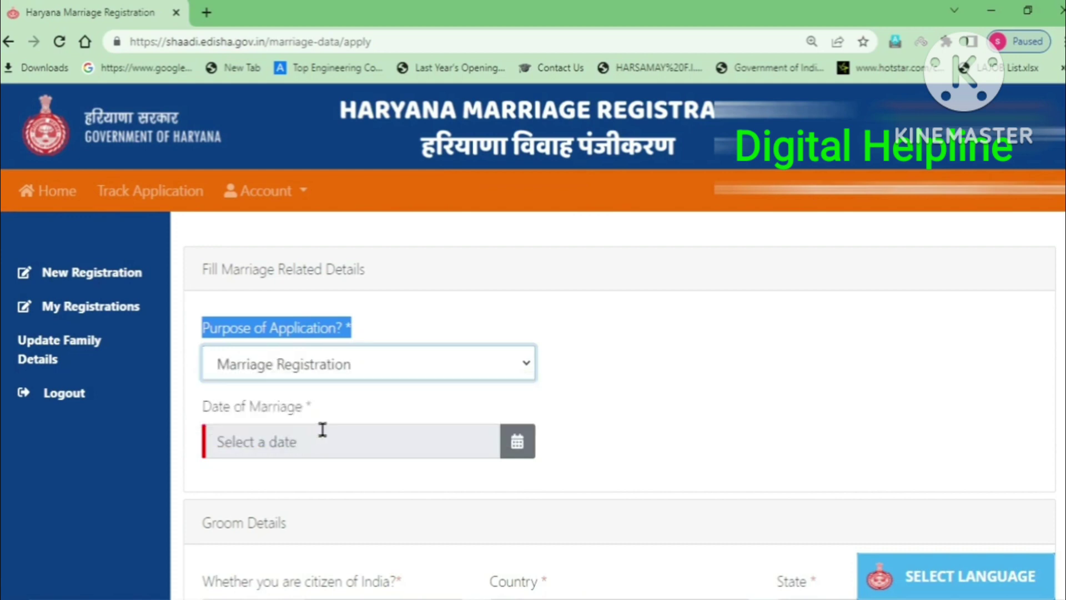
click(698, 397)
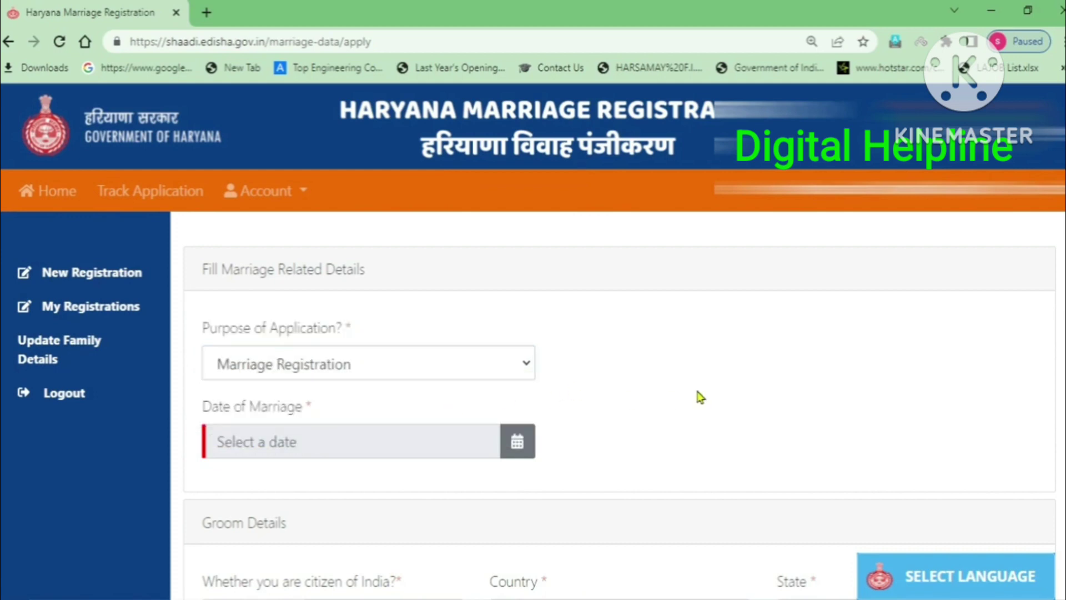
Set the date of marriage to 07/09/2022 in the marriage related details
scroll(438, 459, down, 2)
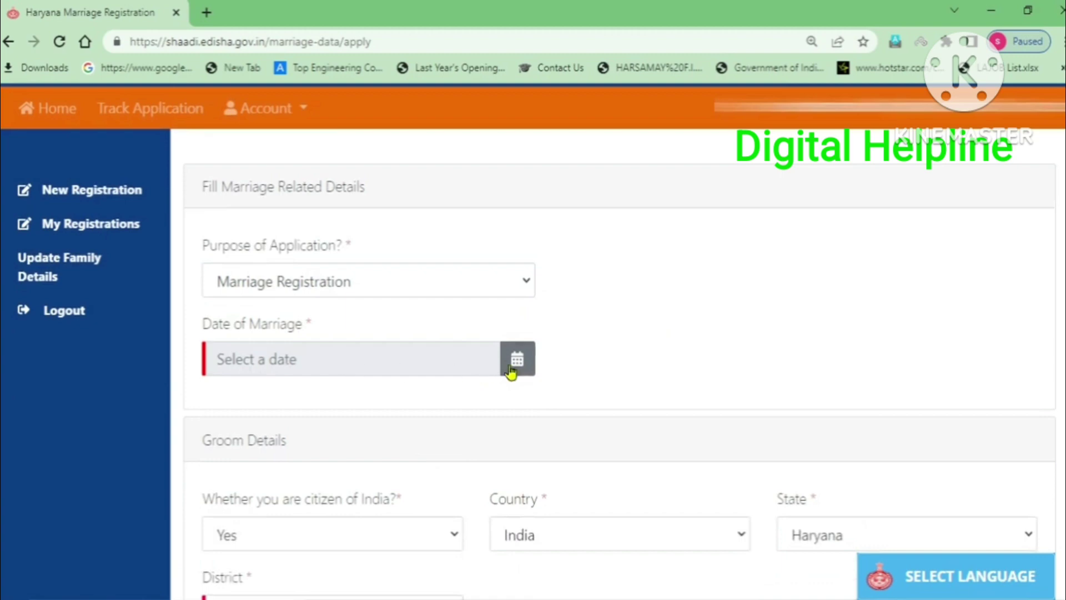
scroll(564, 366, down, 2)
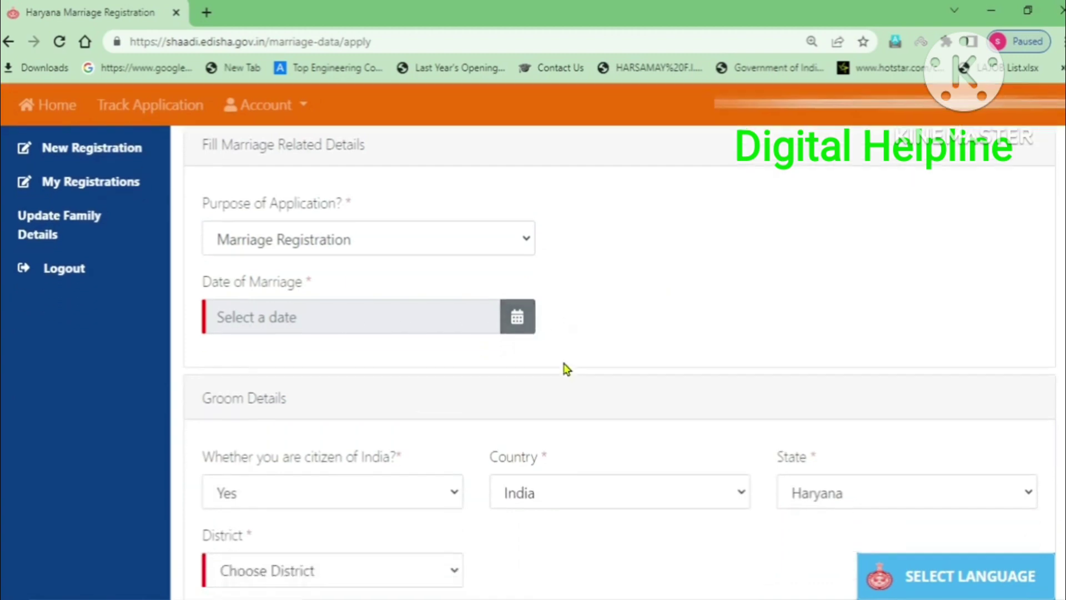
click(518, 279)
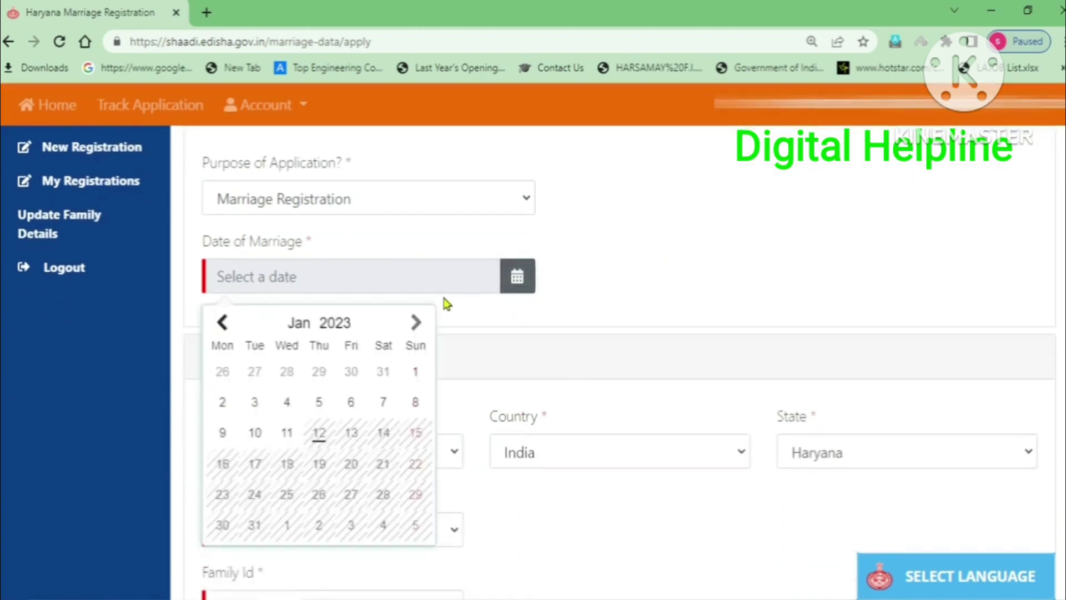
click(333, 324)
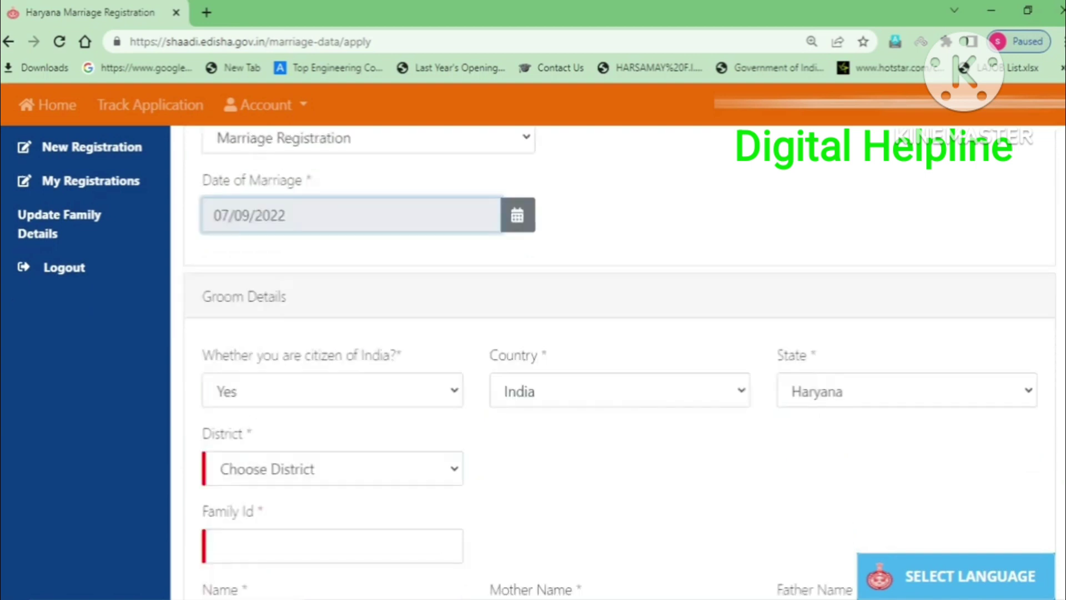
Try Rajasthan as the groom's state in the Groom Details section
scroll(619, 364, down, 3)
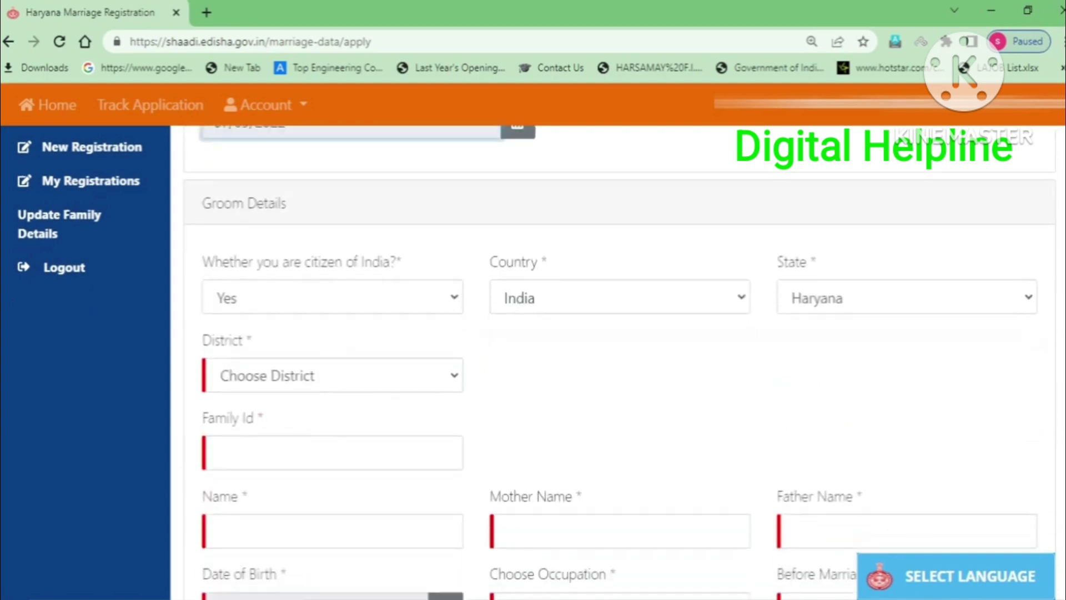
drag(199, 174, 289, 176)
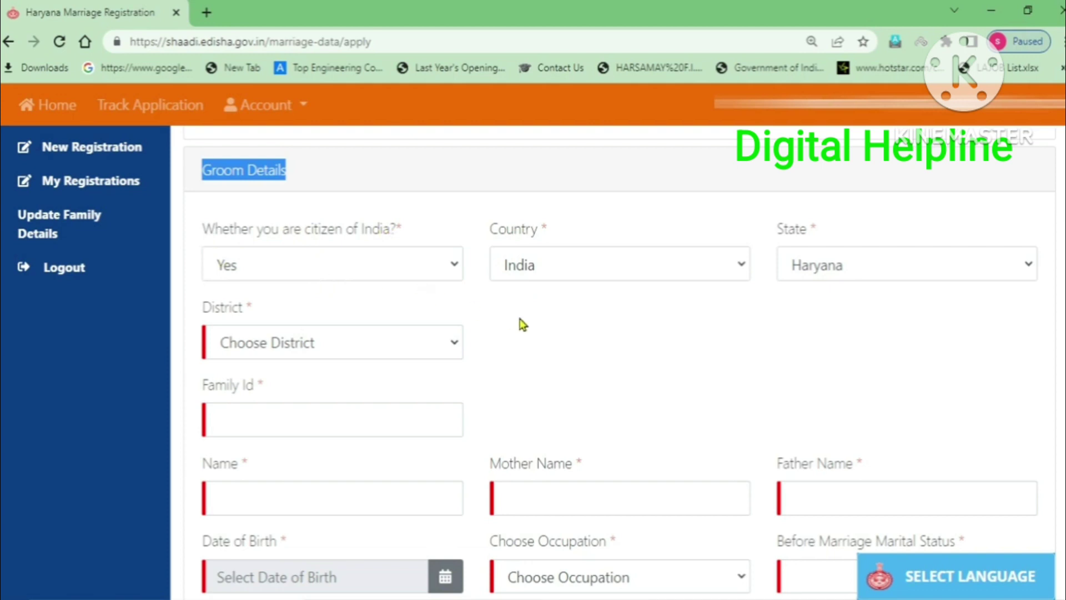
click(589, 340)
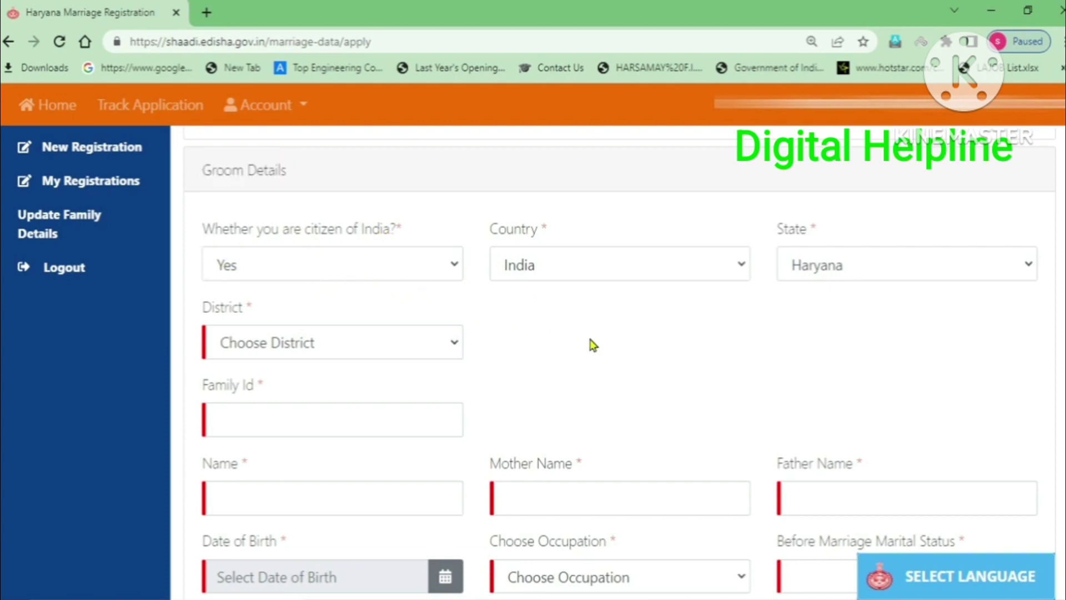
click(859, 269)
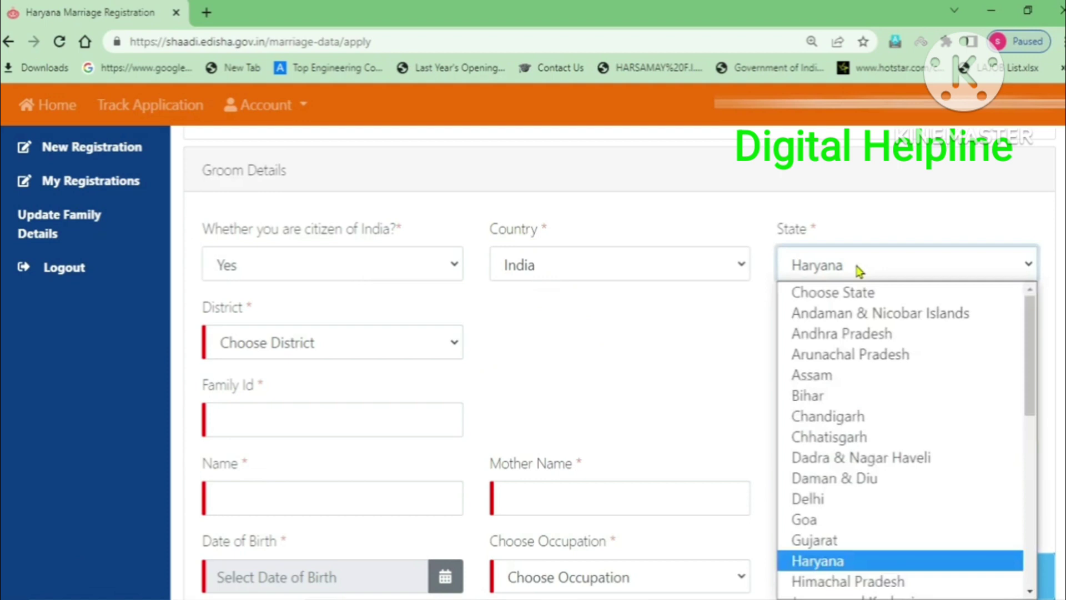
key(r)
key(Return)
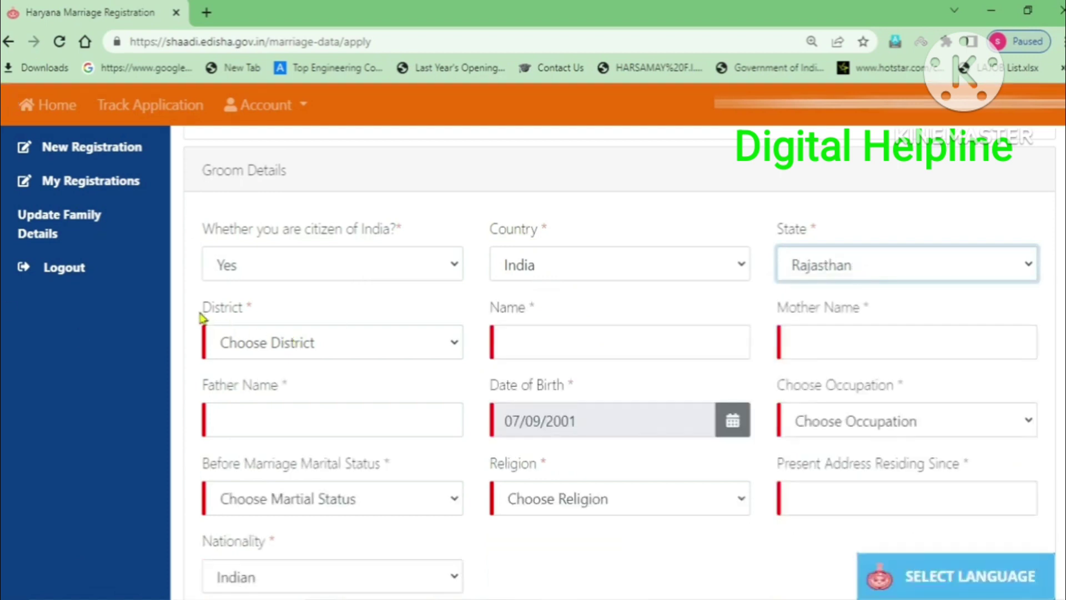
drag(483, 317, 547, 316)
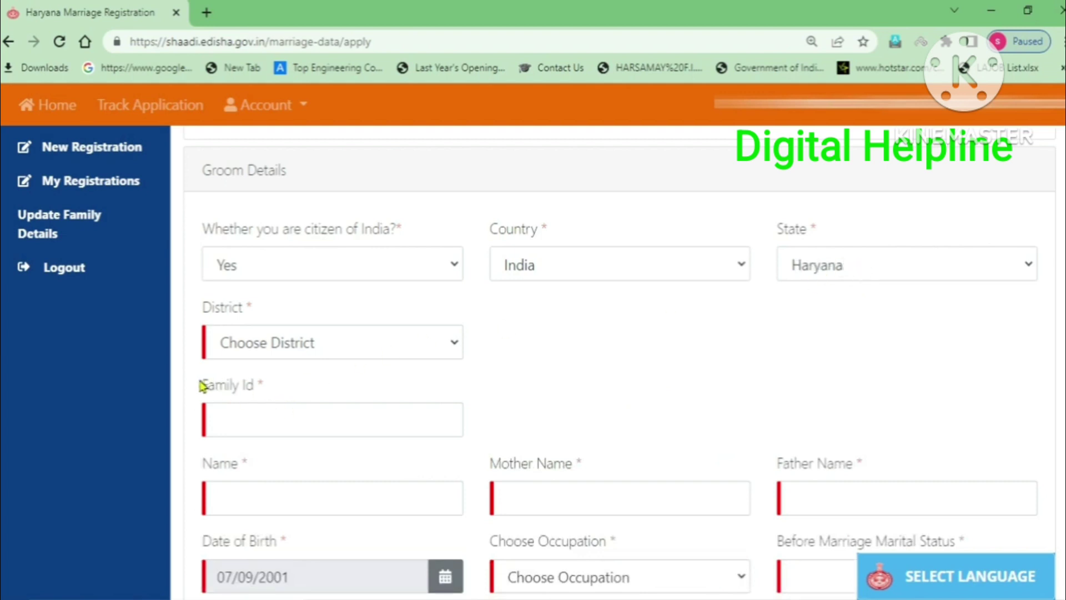
Examine the required Family Id, Name, Mother Name and Father Name fields in the Groom Details section
drag(201, 387, 260, 385)
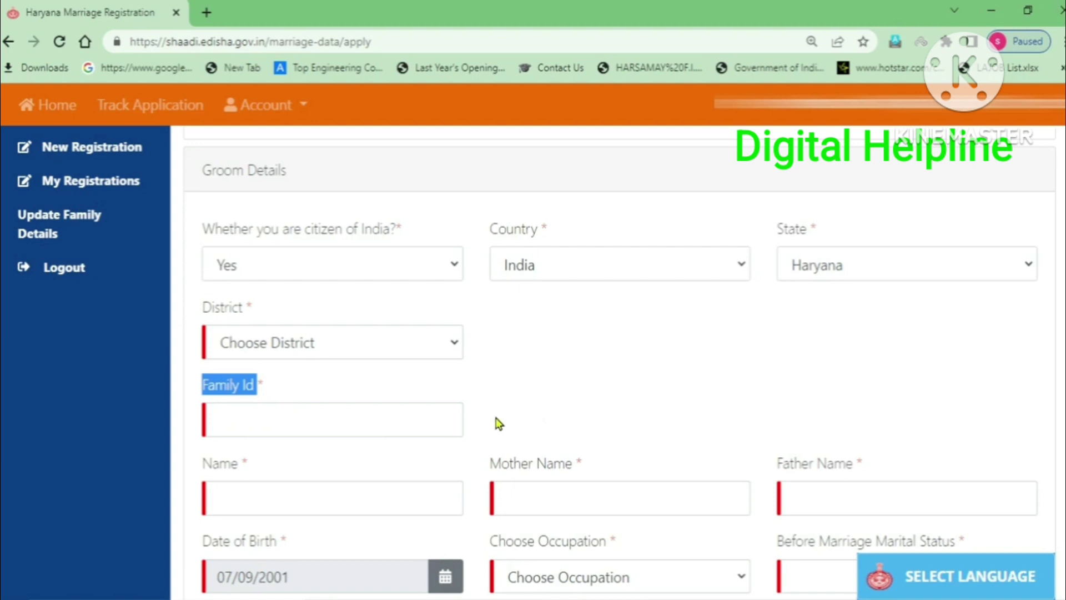
scroll(495, 423, down, 1)
drag(204, 390, 248, 388)
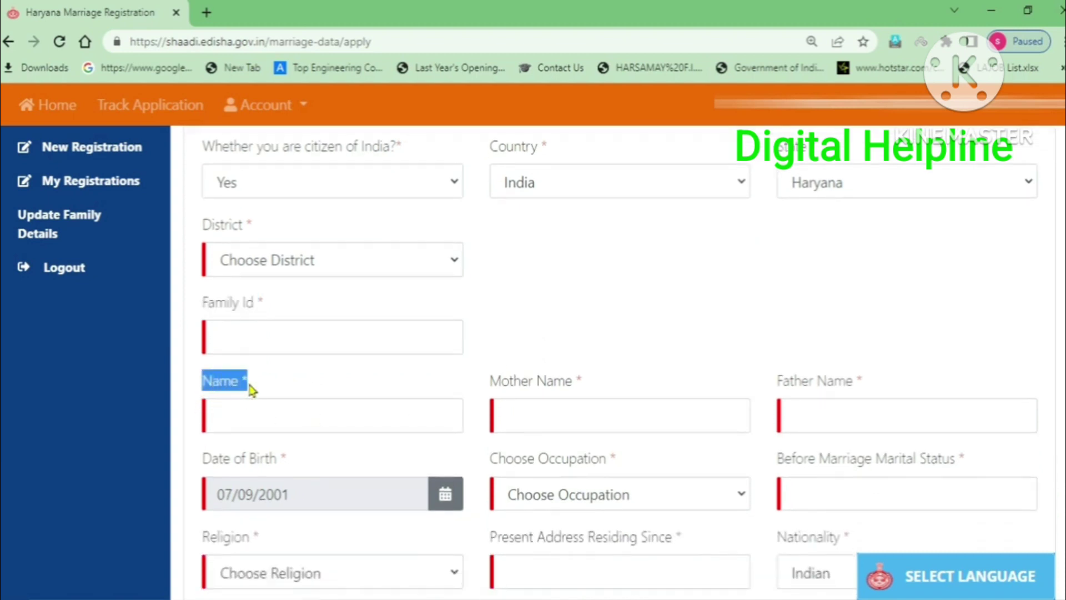
drag(488, 386, 594, 393)
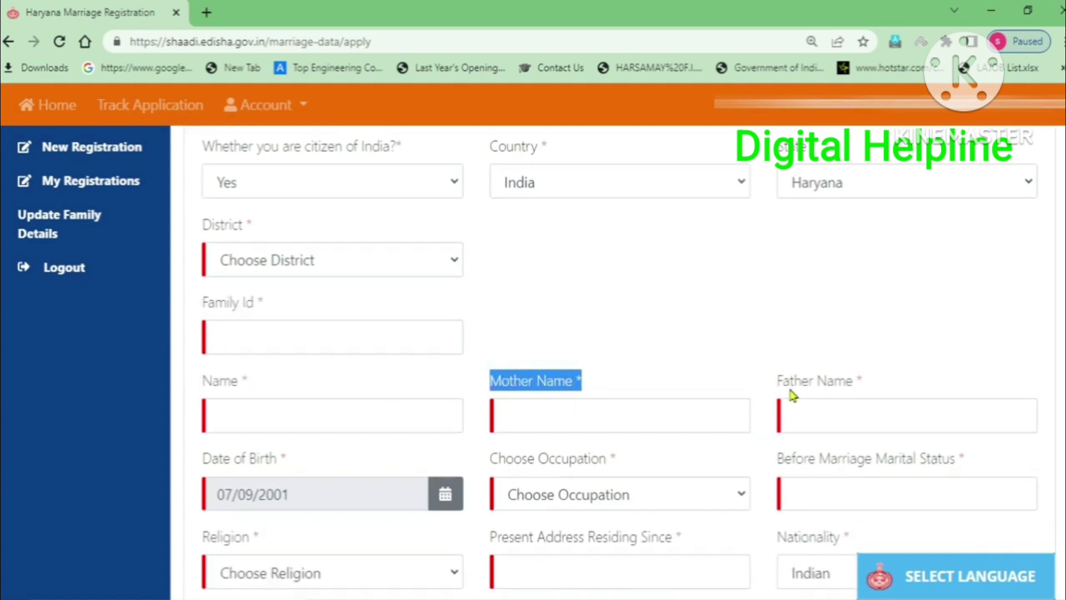
drag(773, 384, 852, 381)
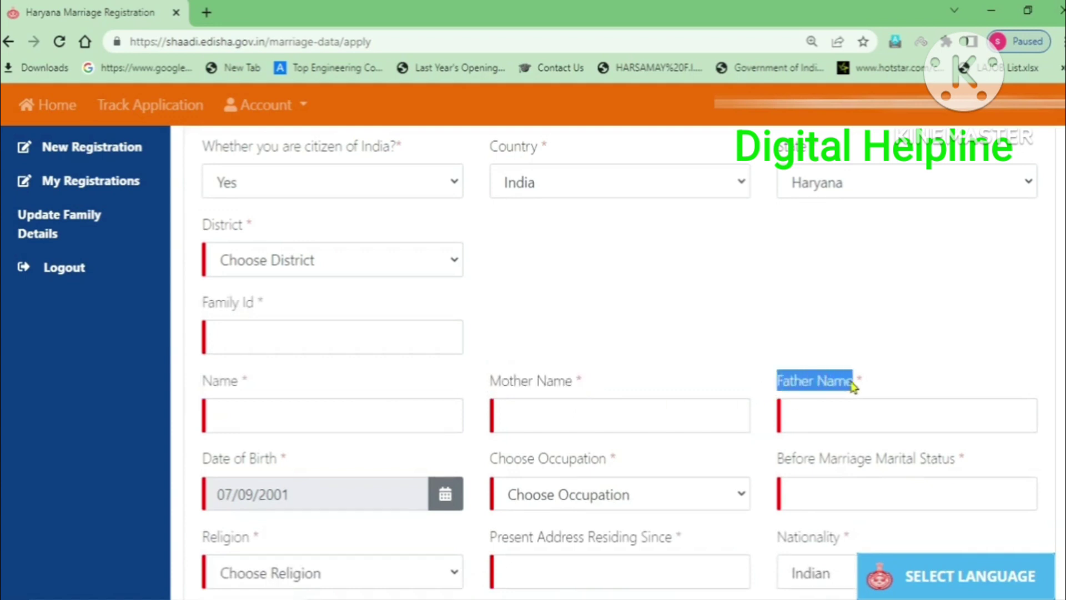
click(654, 340)
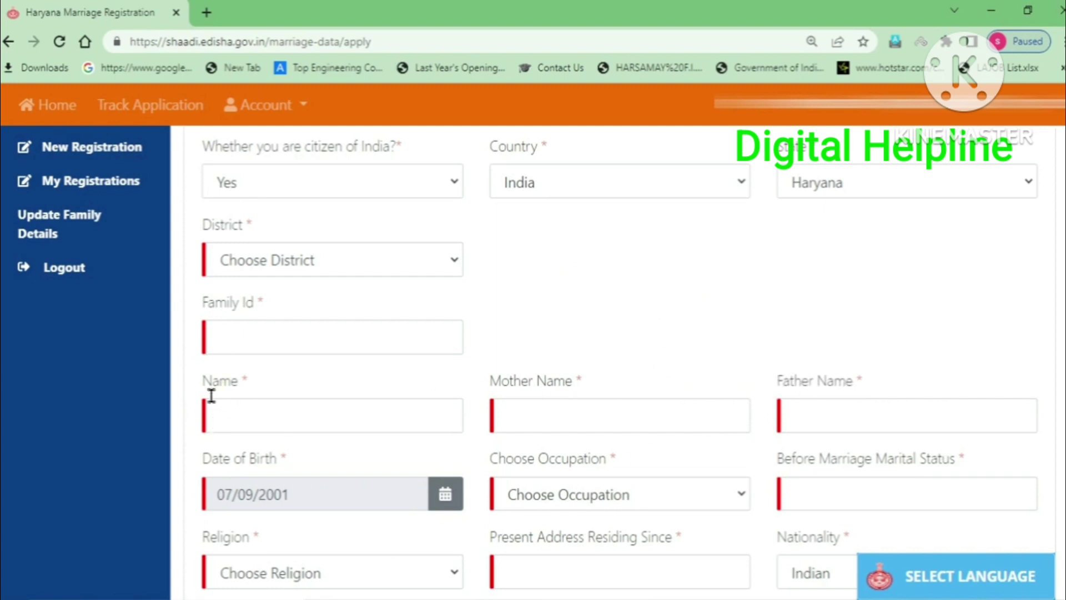
drag(203, 392, 257, 390)
drag(490, 394, 575, 385)
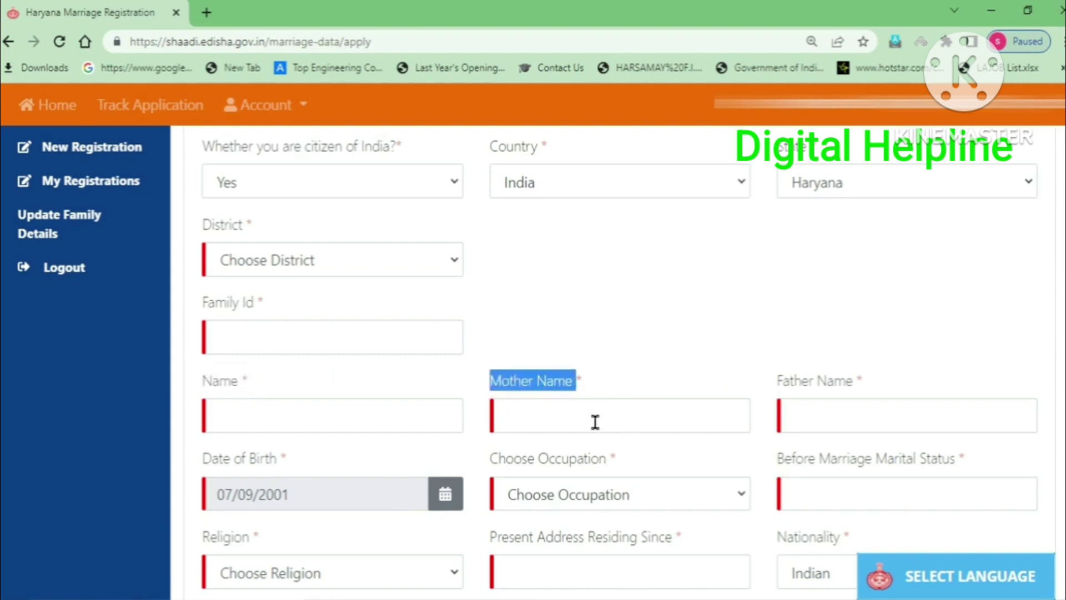
drag(779, 397, 880, 400)
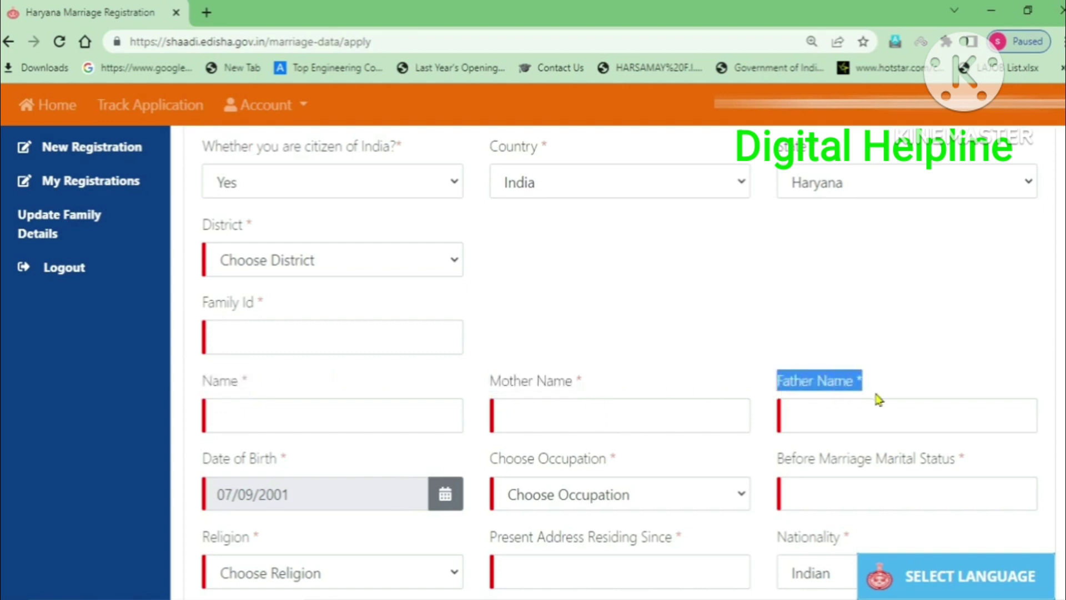
scroll(378, 486, down, 1)
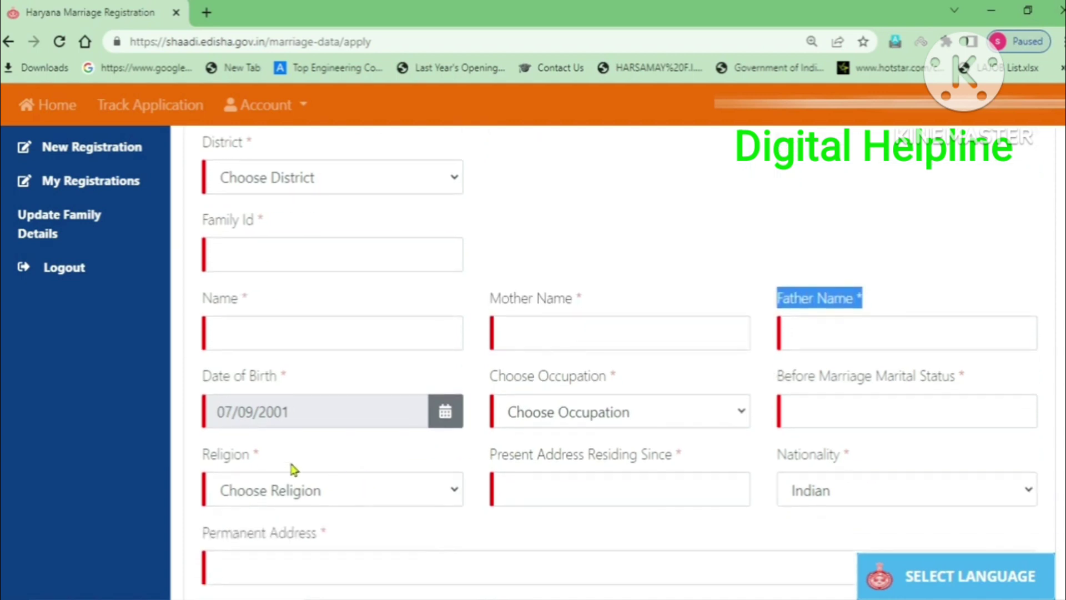
Set the groom's occupation to Student in the Groom Details section
click(277, 414)
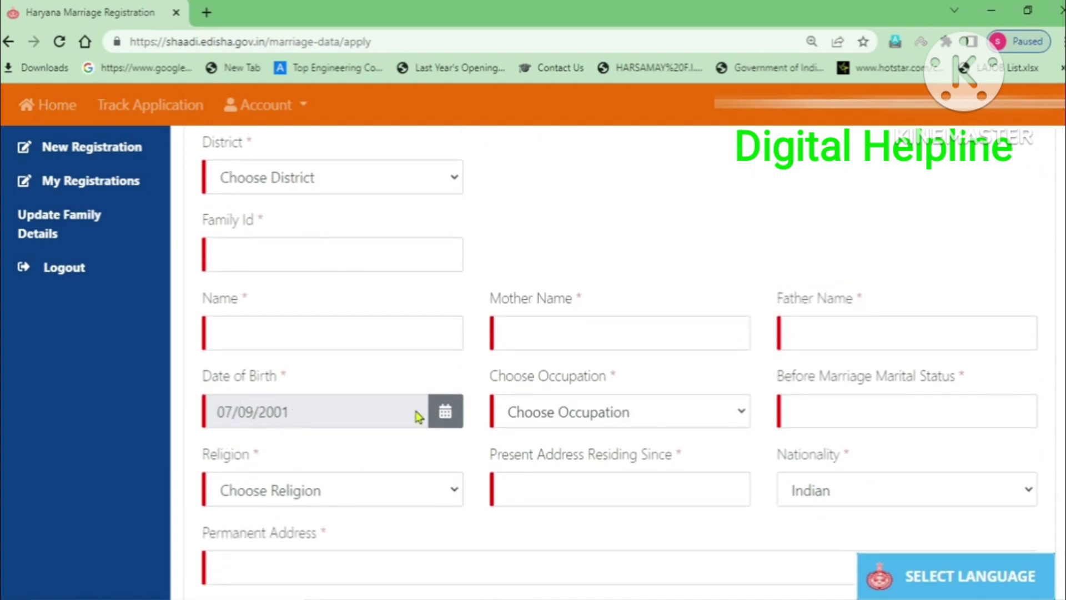
drag(491, 381, 601, 416)
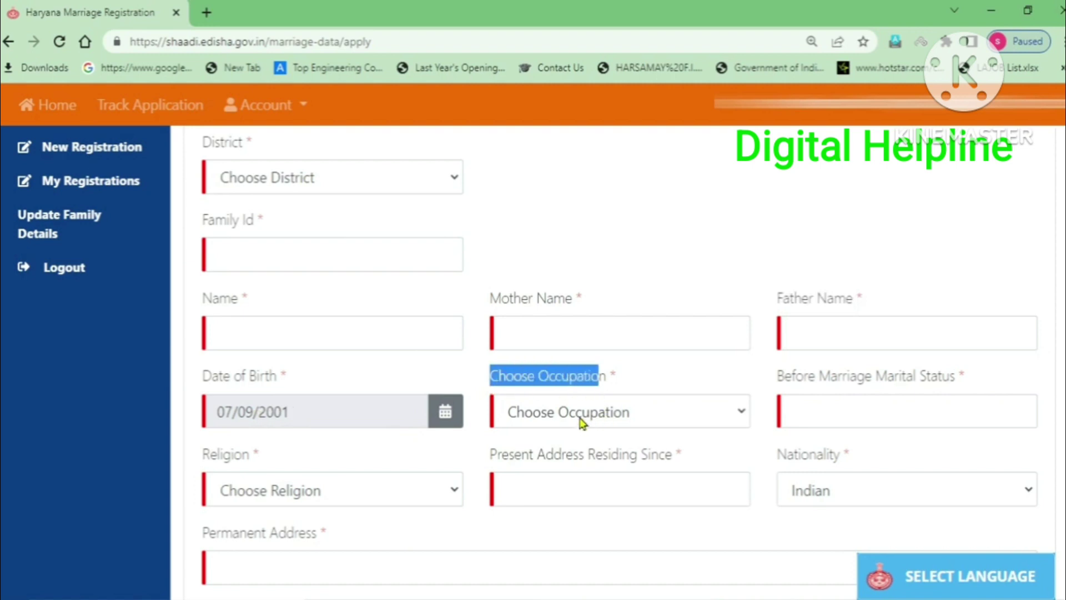
click(579, 418)
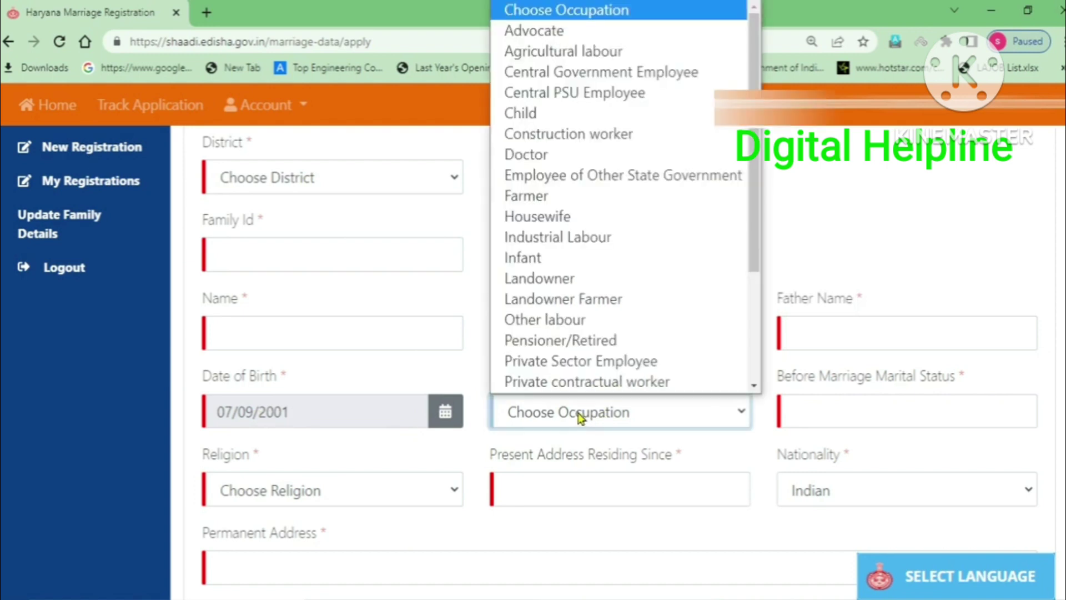
text(stu)
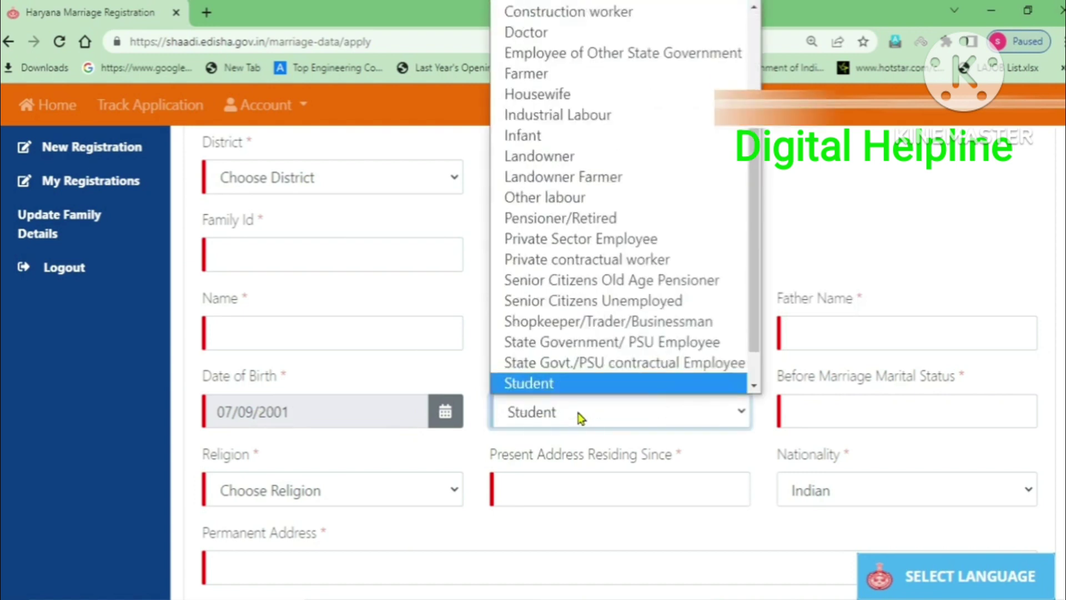
click(580, 418)
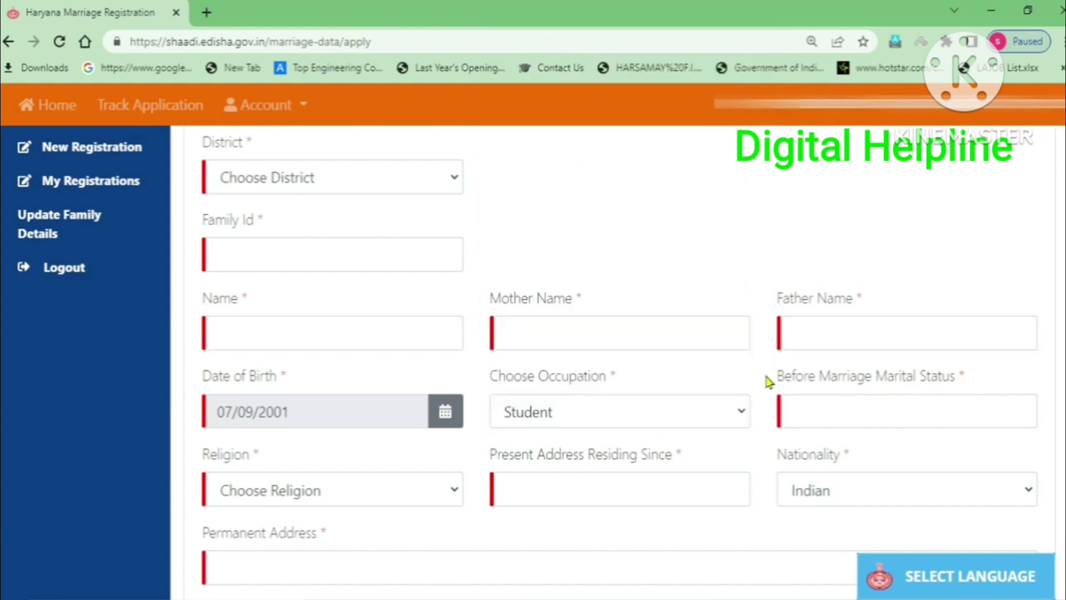
Set the groom's religion to Hindu in the Groom Details section
drag(777, 380, 976, 387)
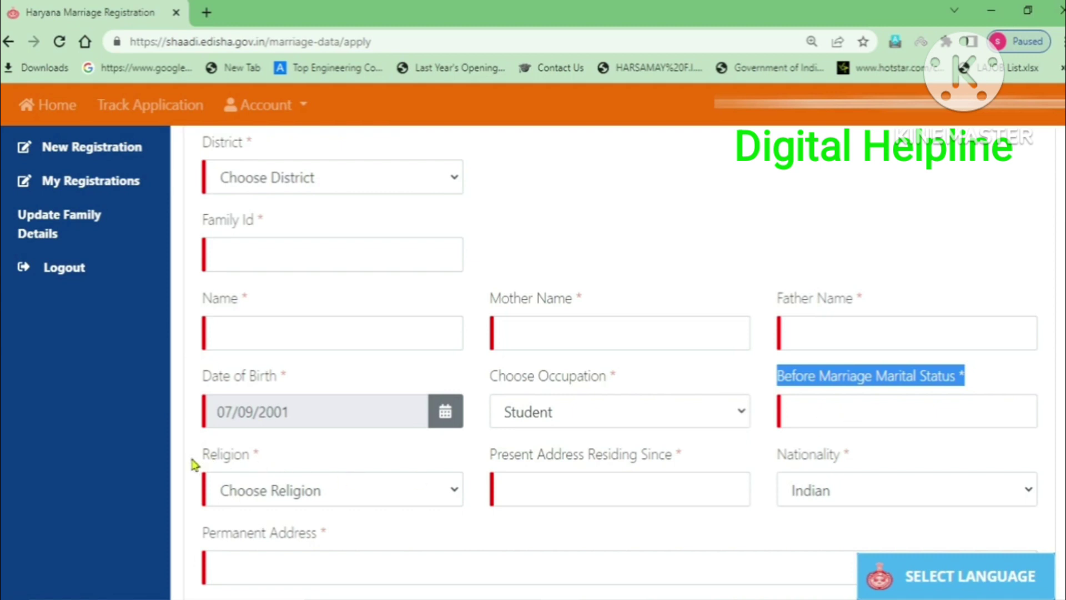
drag(195, 464, 258, 461)
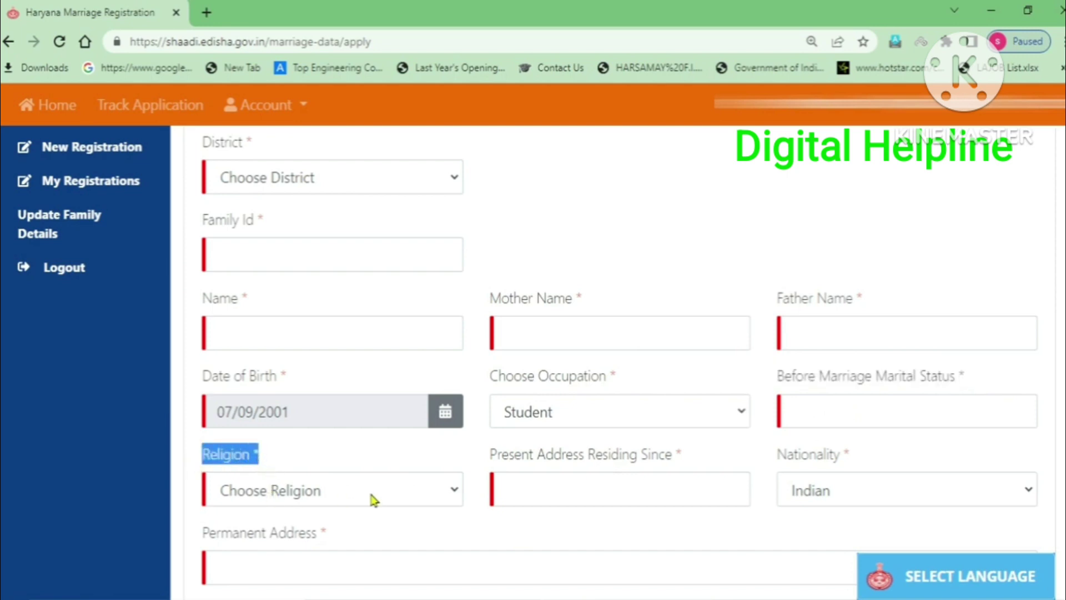
scroll(373, 500, down, 2)
click(314, 409)
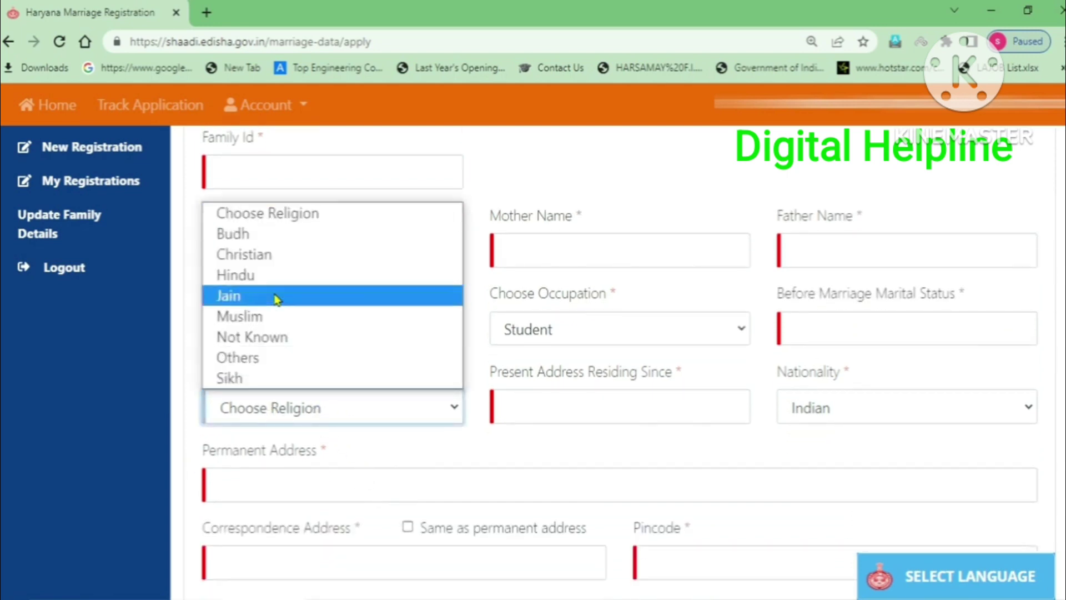
click(262, 275)
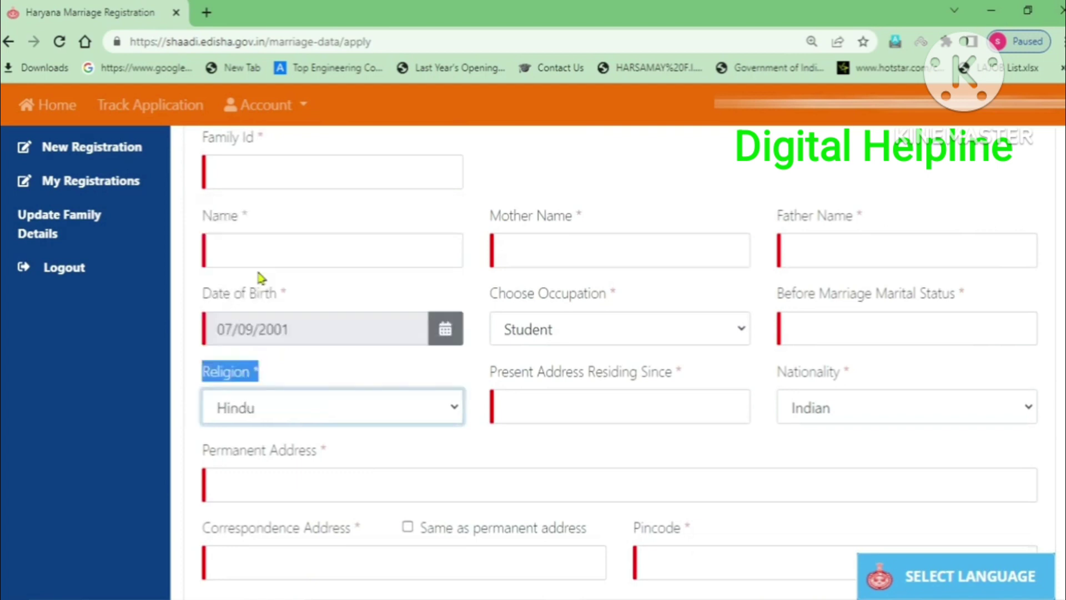
Examine the groom's Present Address Residing Since, Permanent Address, Correspondence Address and Pincode fields
click(421, 370)
drag(478, 374, 595, 390)
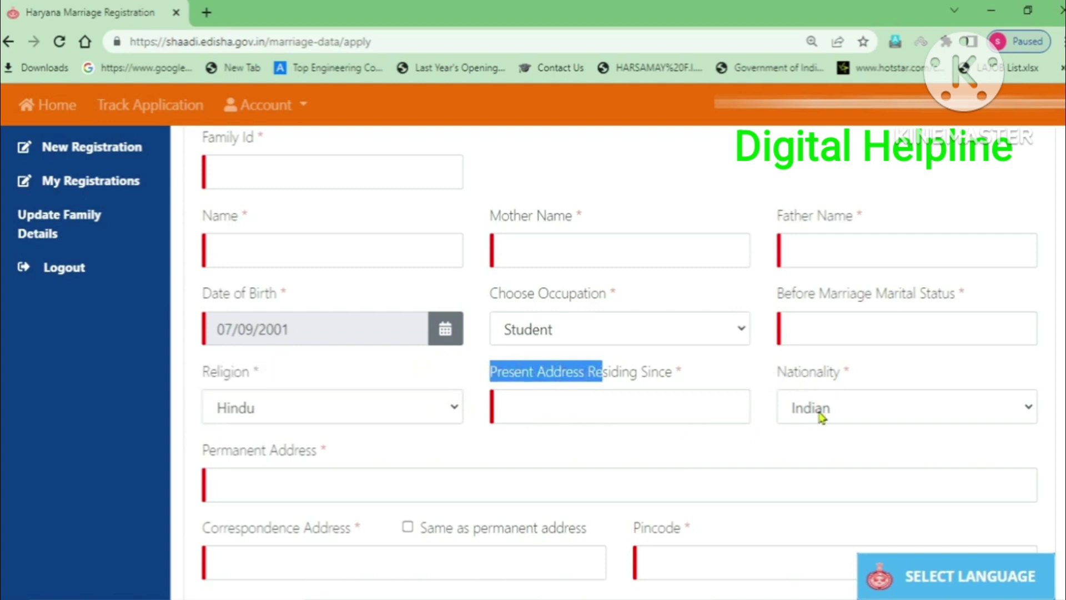
drag(204, 450, 321, 451)
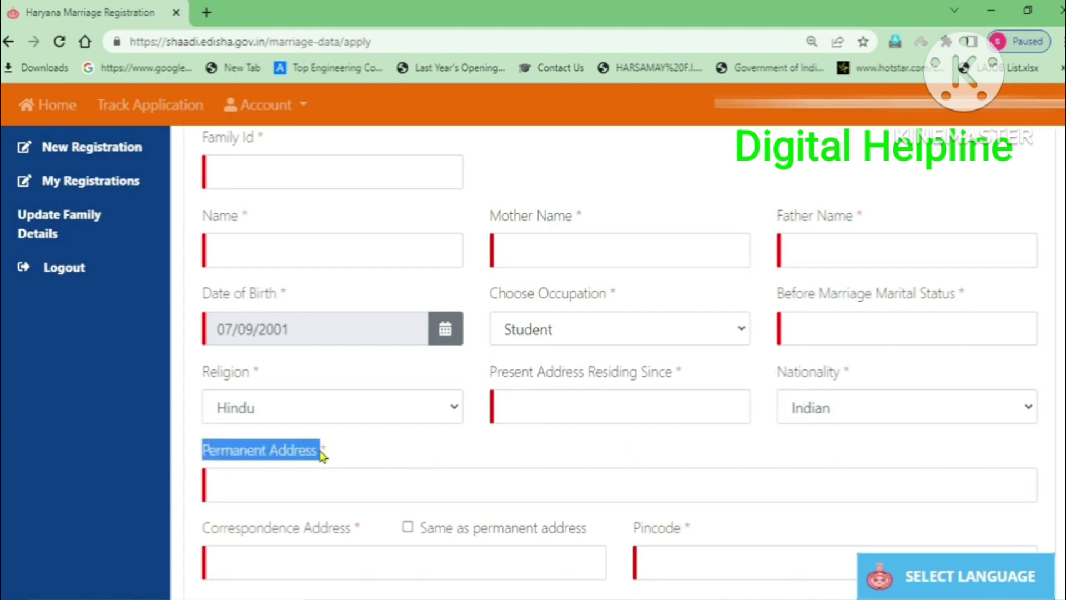
scroll(450, 388, down, 3)
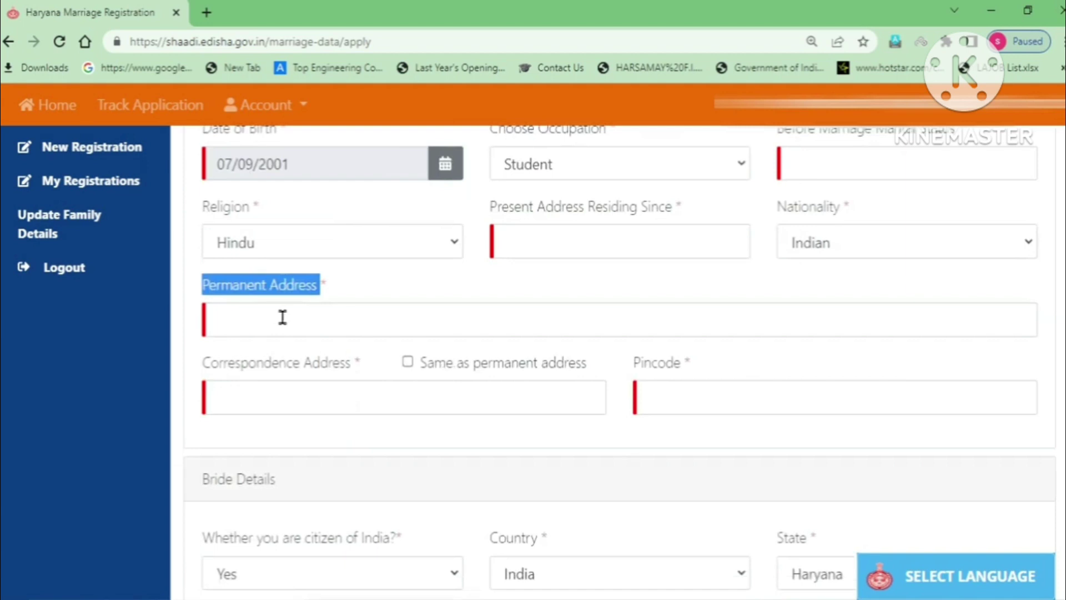
click(363, 287)
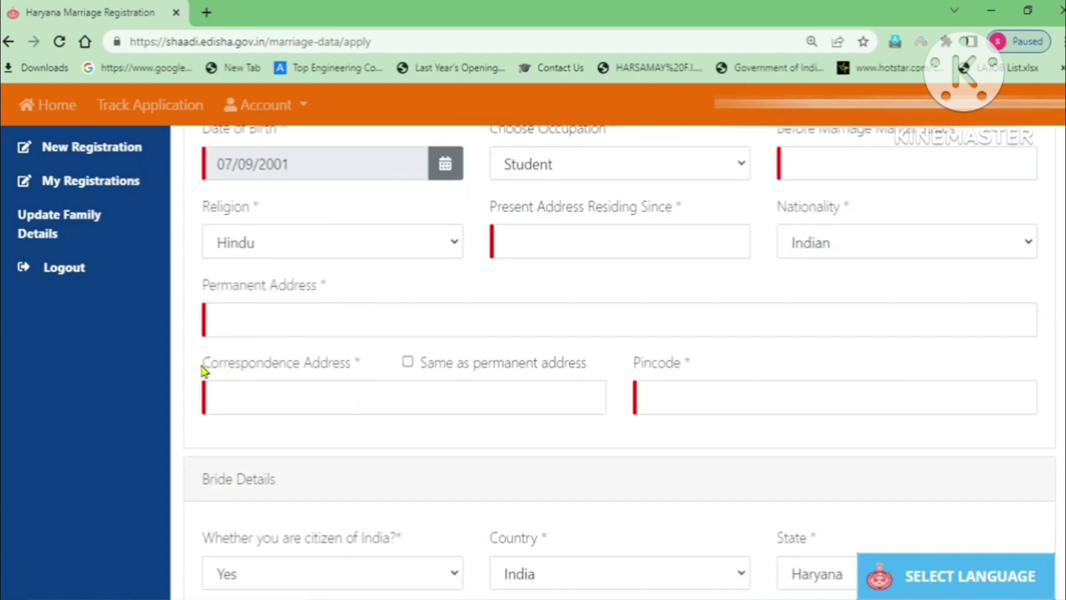
drag(202, 368, 352, 368)
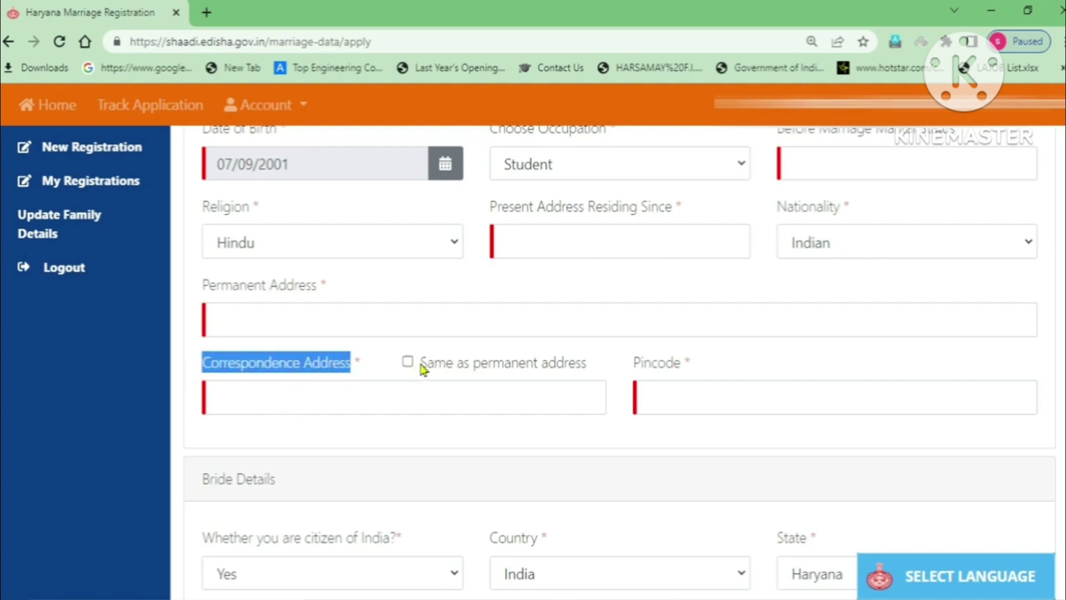
drag(427, 365, 683, 376)
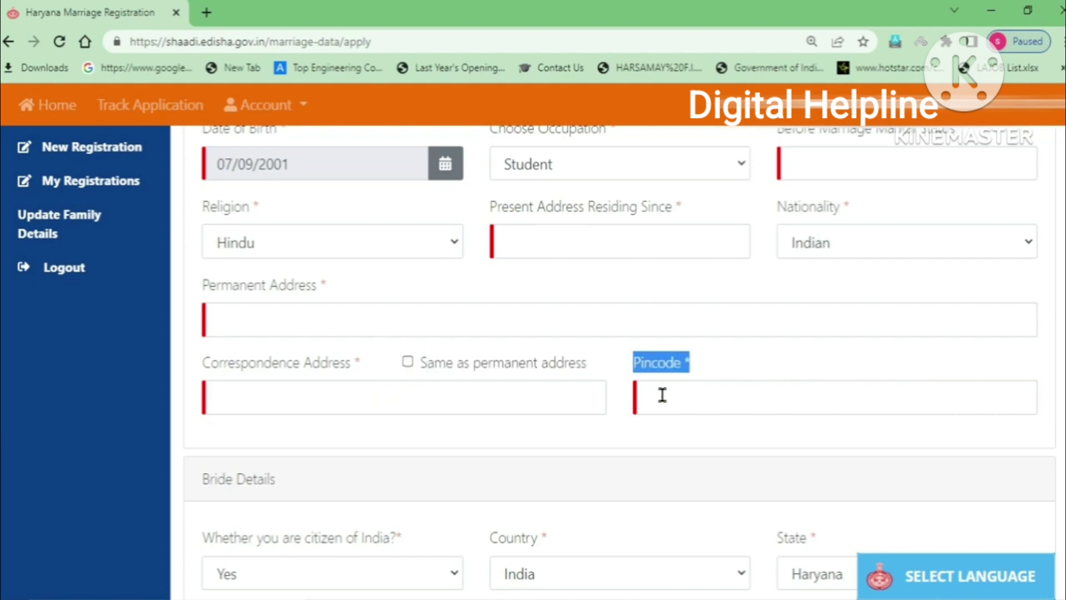
scroll(269, 400, down, 5)
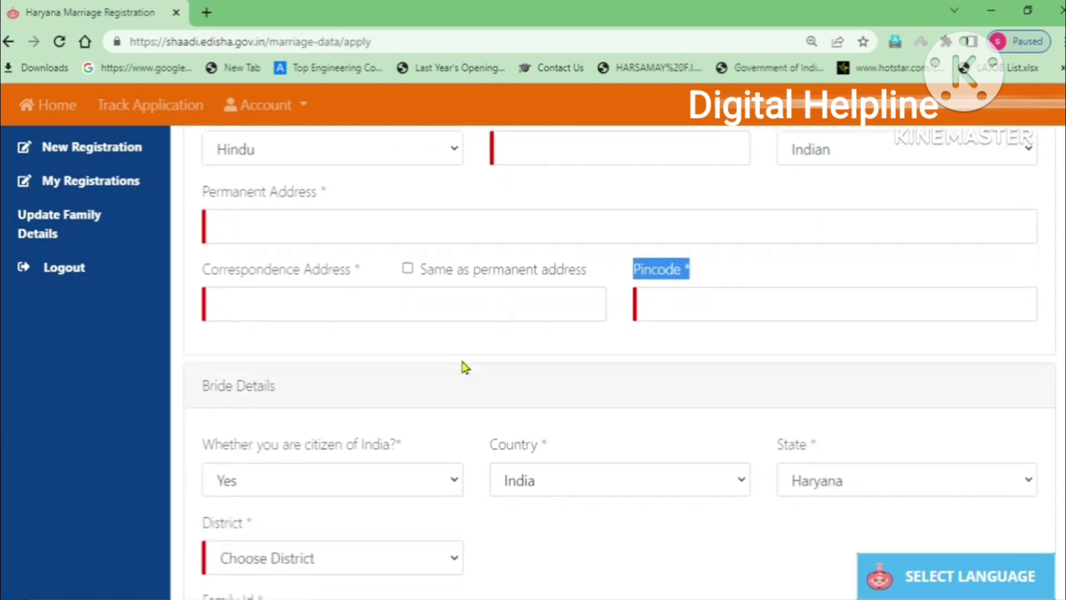
Examine the Bride Details section, including its required Family Id and Name fields
triple_click(261, 231)
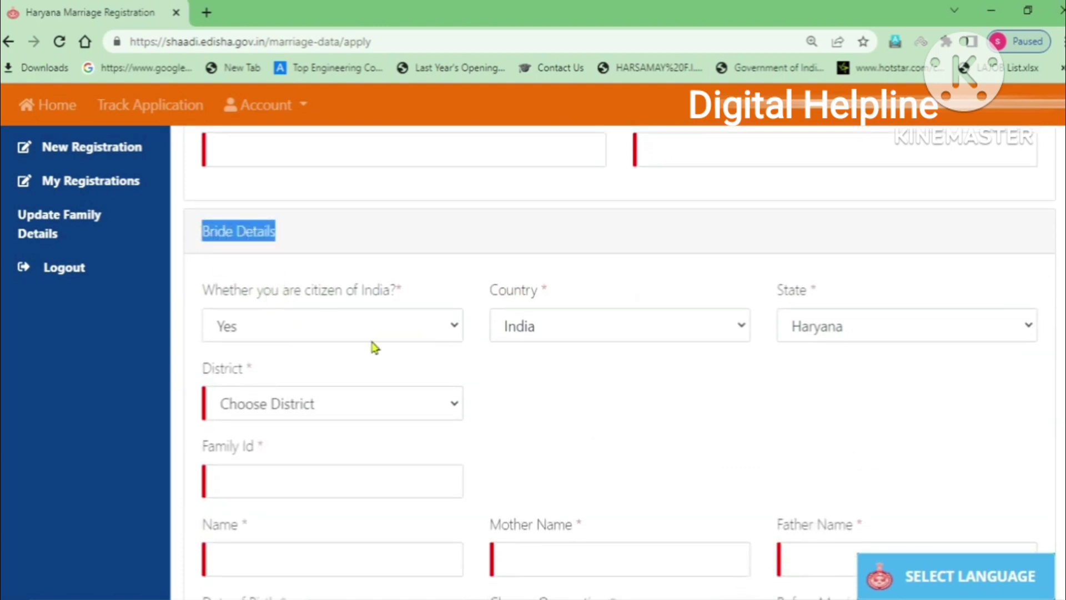
scroll(374, 348, down, 2)
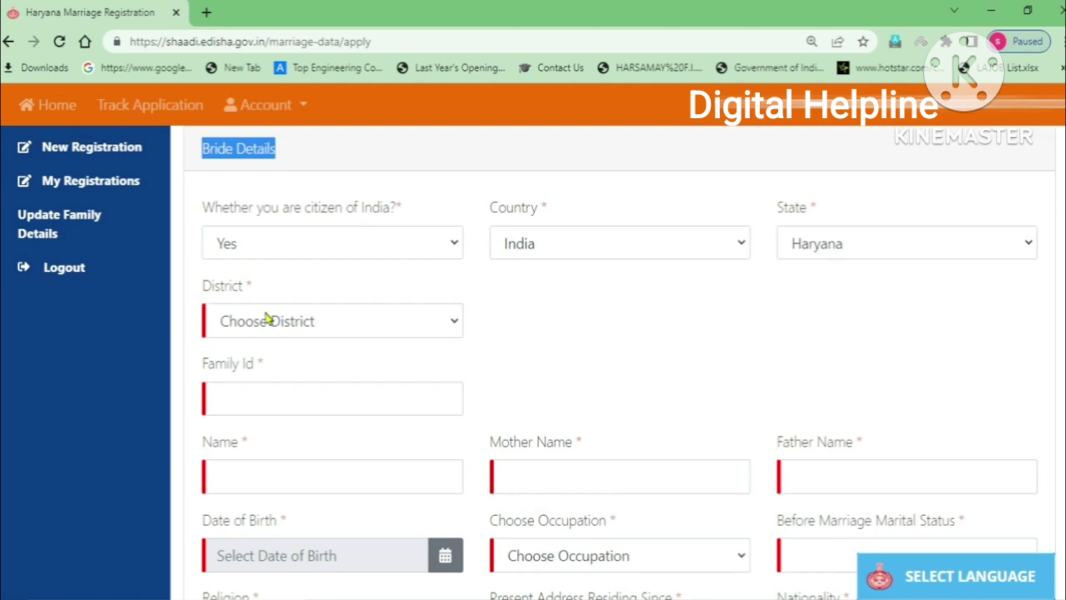
drag(198, 371, 267, 373)
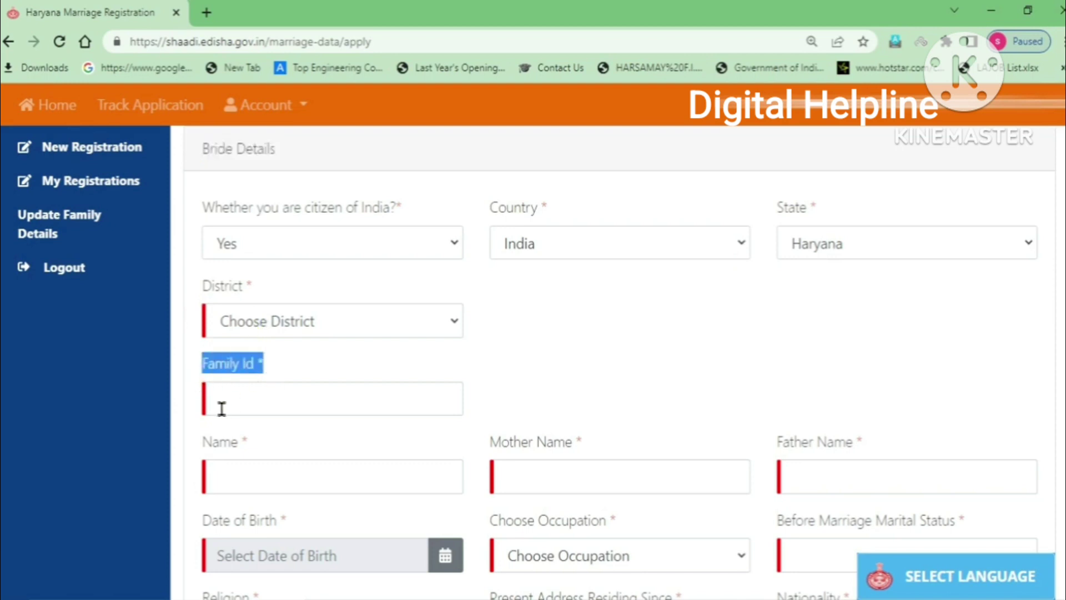
click(501, 390)
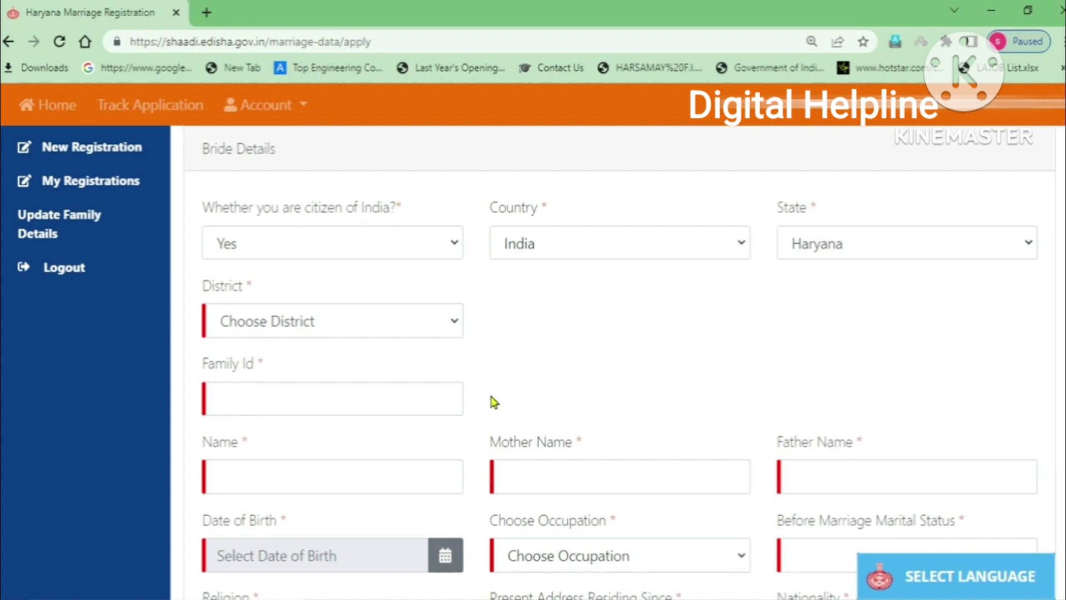
scroll(494, 401, down, 2)
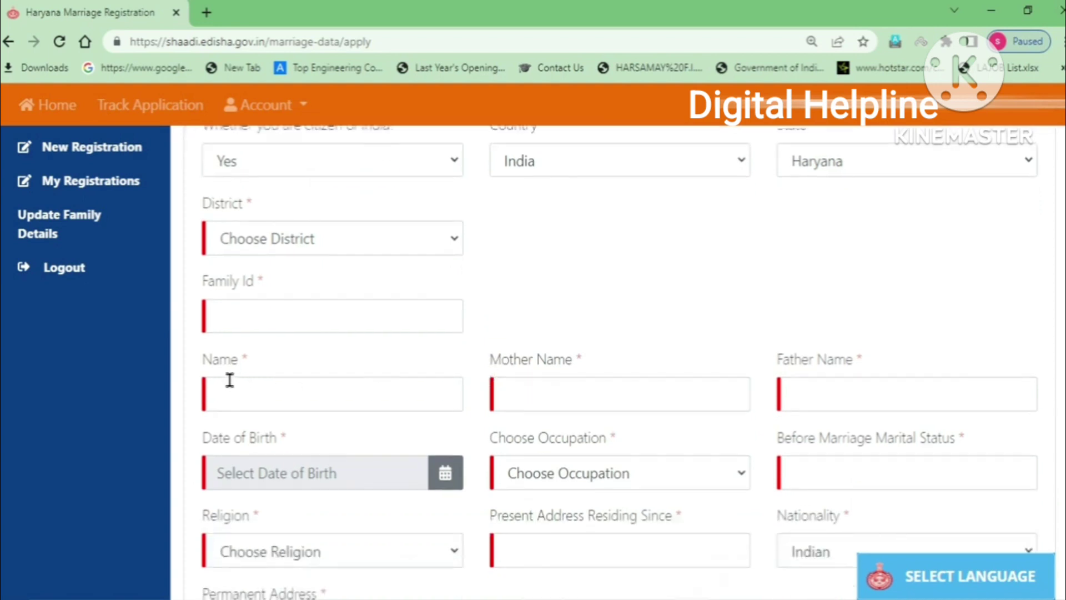
drag(203, 367, 247, 369)
Set the bride's state to Rajasthan in the Bride Details section
click(819, 167)
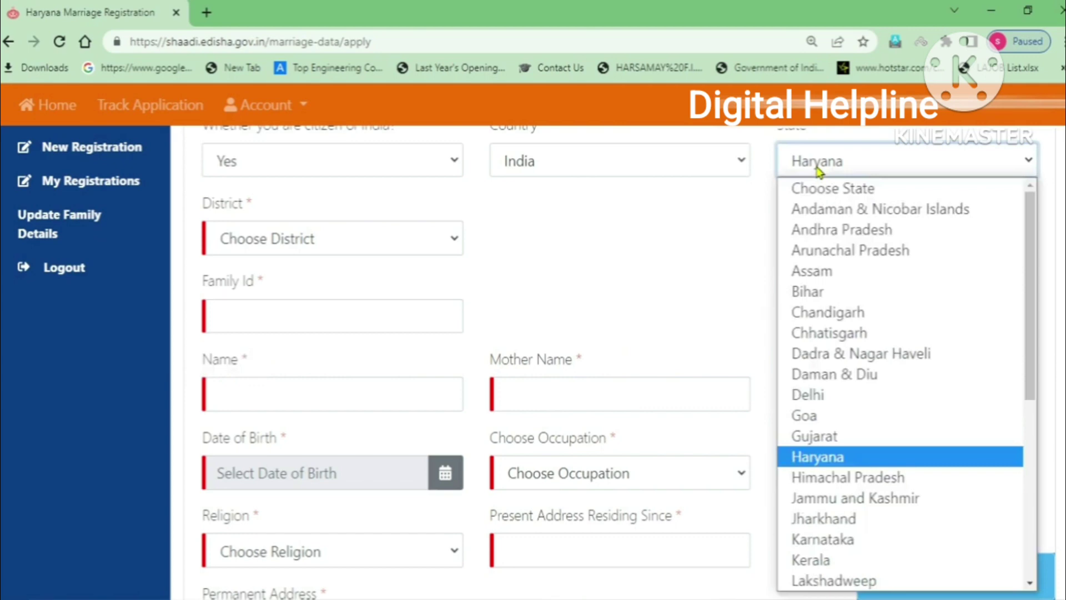
key(r)
click(819, 170)
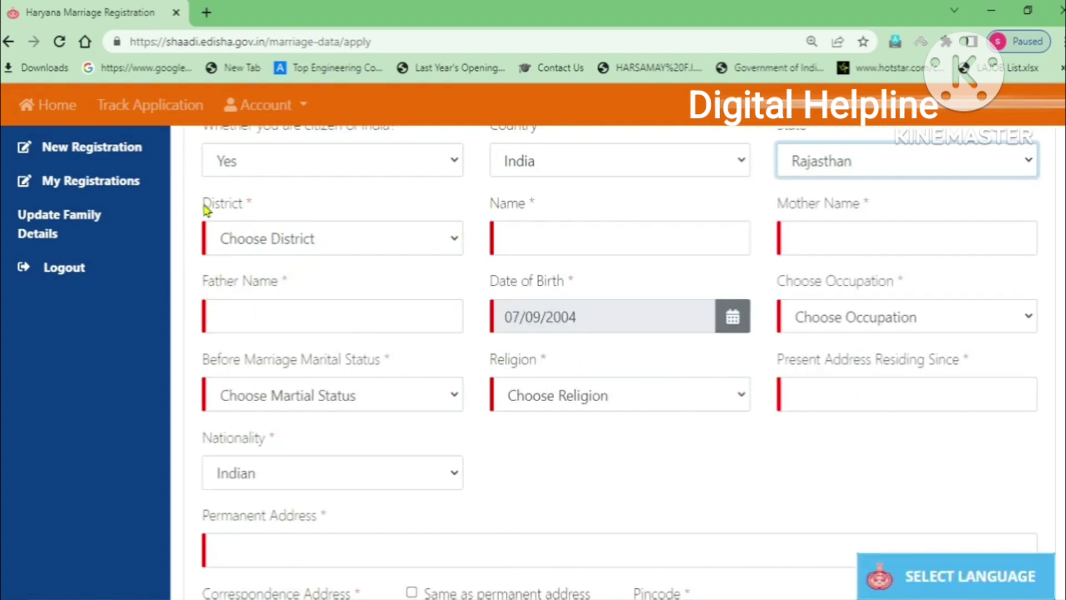
Examine the bride's required District, Name, Mother Name, Father Name and Date of Birth fields
drag(204, 206, 253, 209)
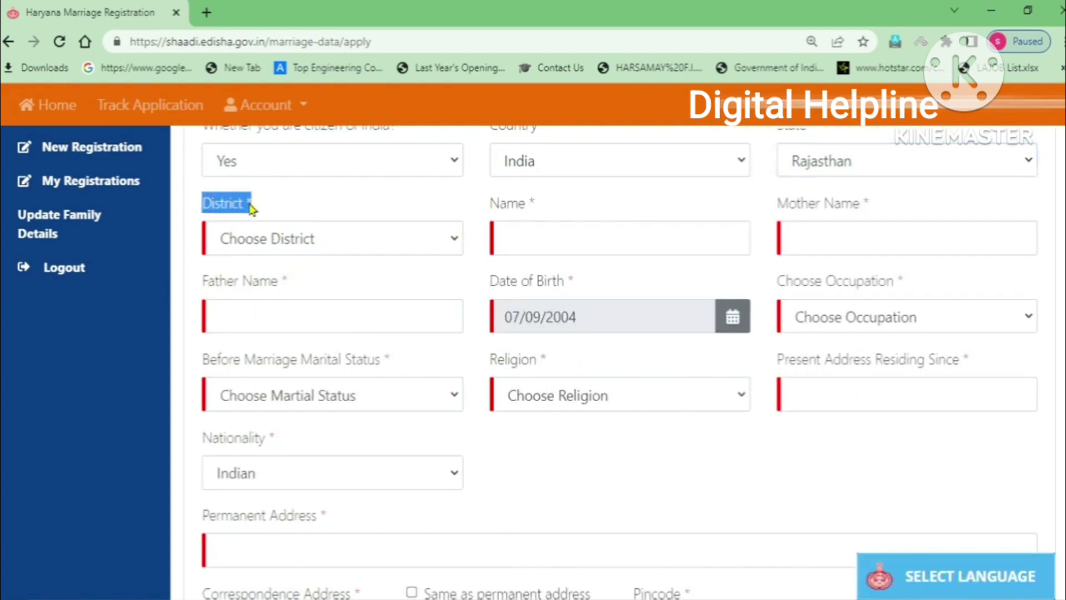
click(319, 206)
drag(490, 205, 869, 208)
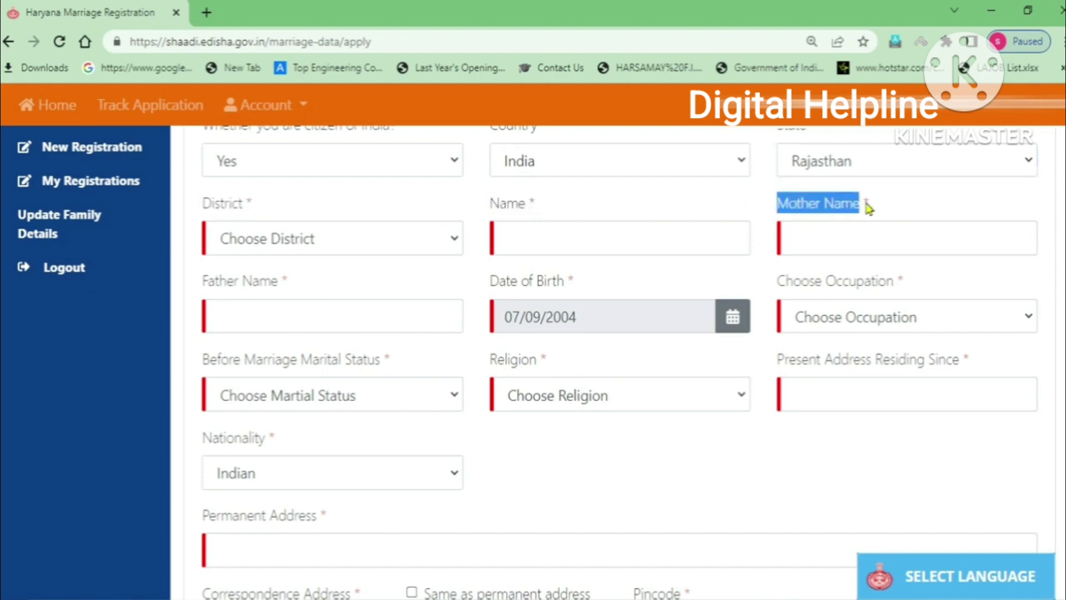
drag(202, 281, 259, 314)
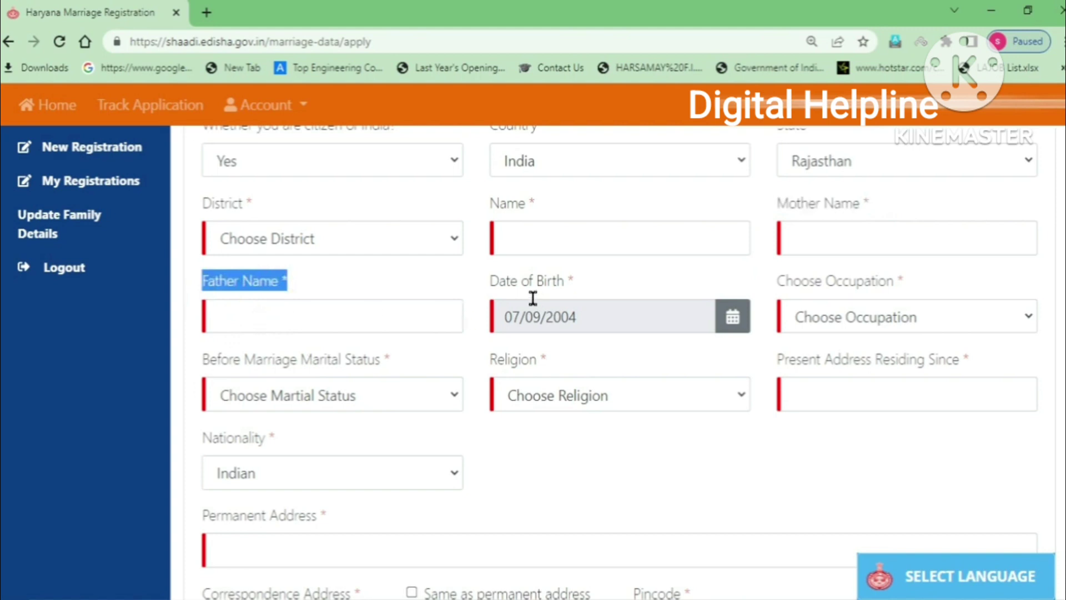
drag(488, 284, 569, 284)
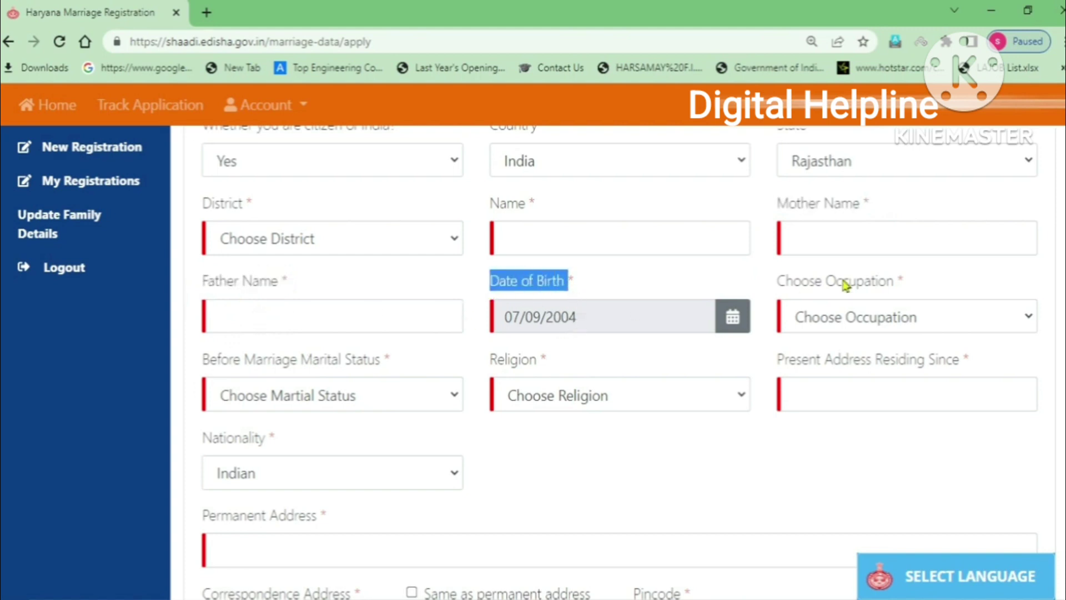
Set the bride's occupation to Student in the Bride Details section
drag(774, 285, 907, 289)
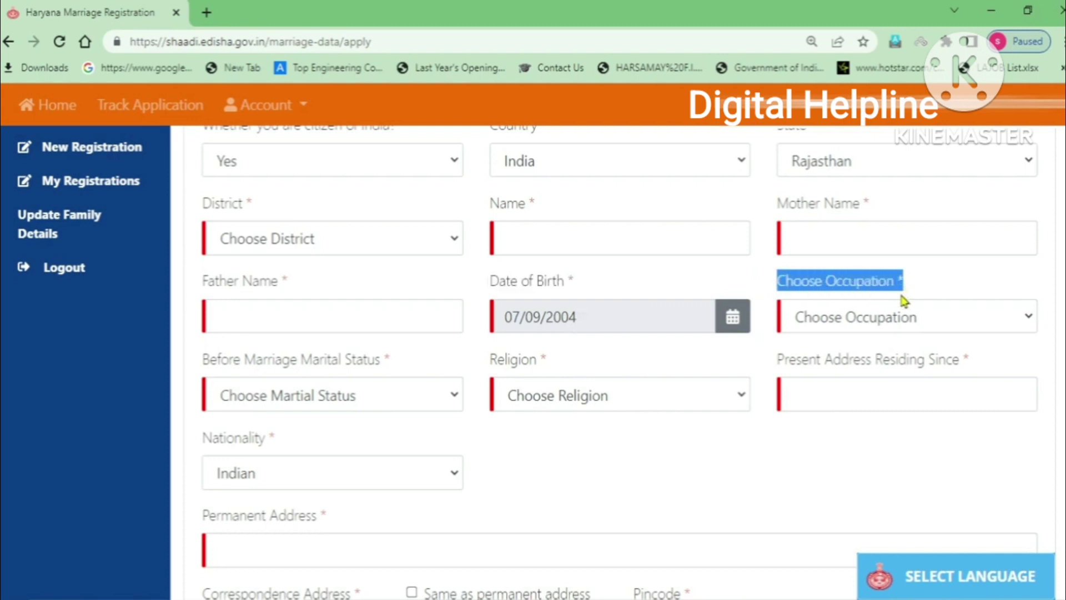
click(843, 325)
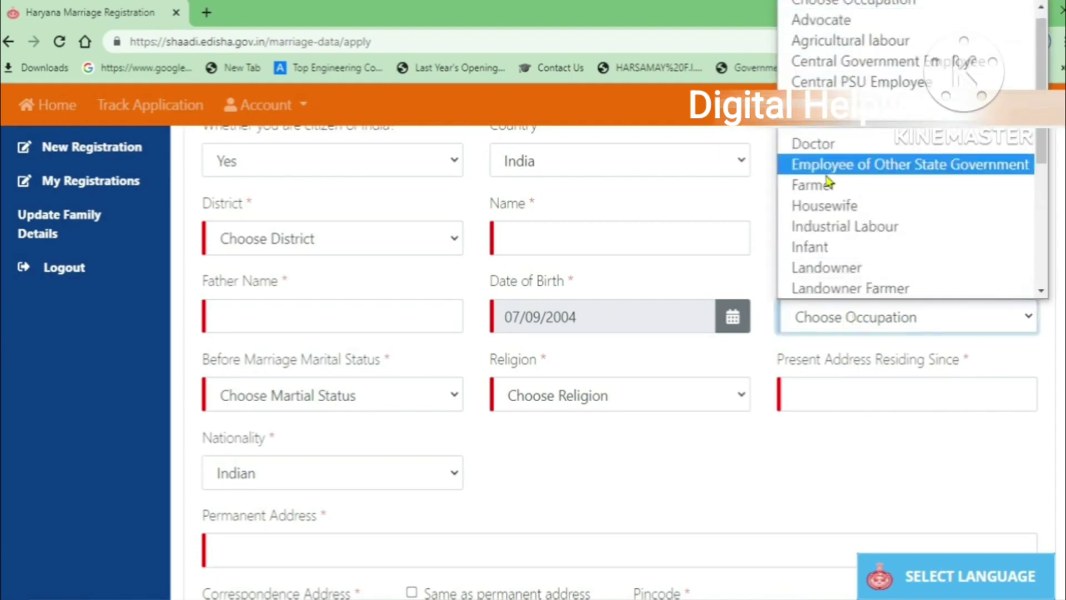
text(stu)
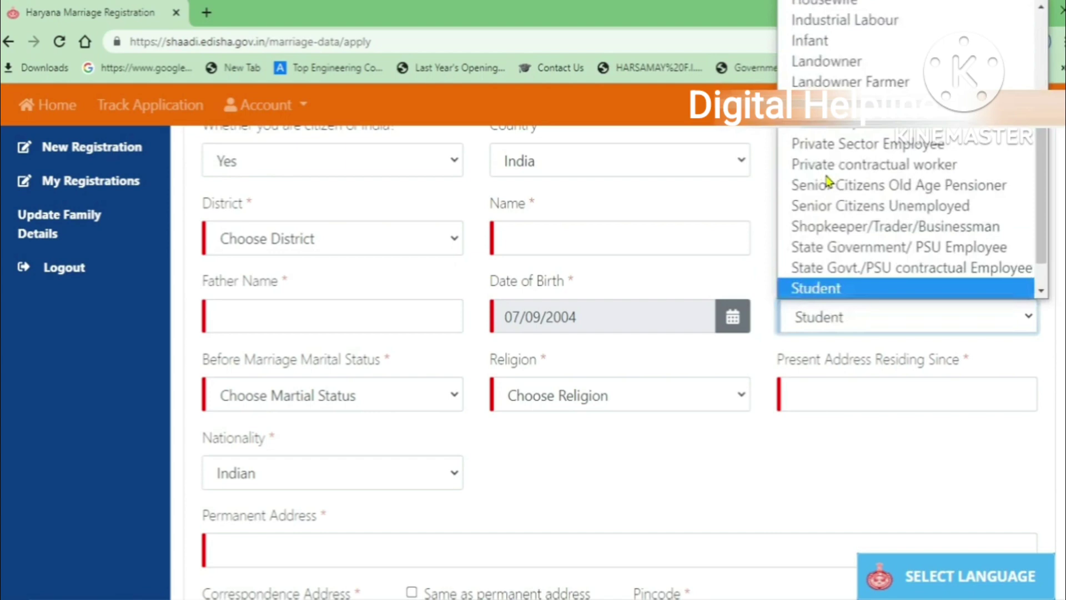
key(Return)
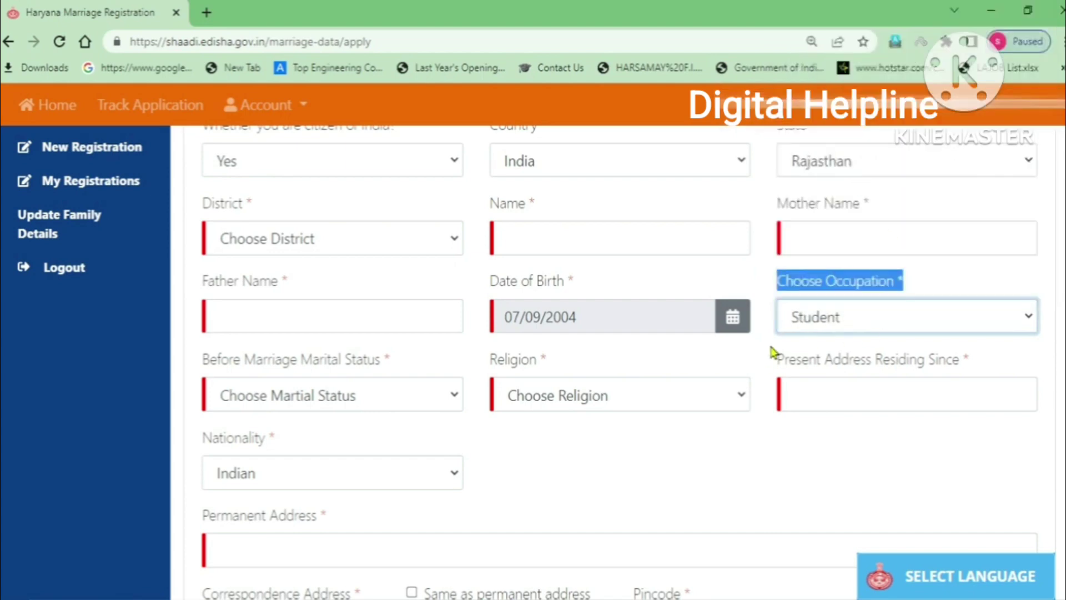
Set the bride's marital status before marriage to Currently Married
drag(194, 361, 390, 366)
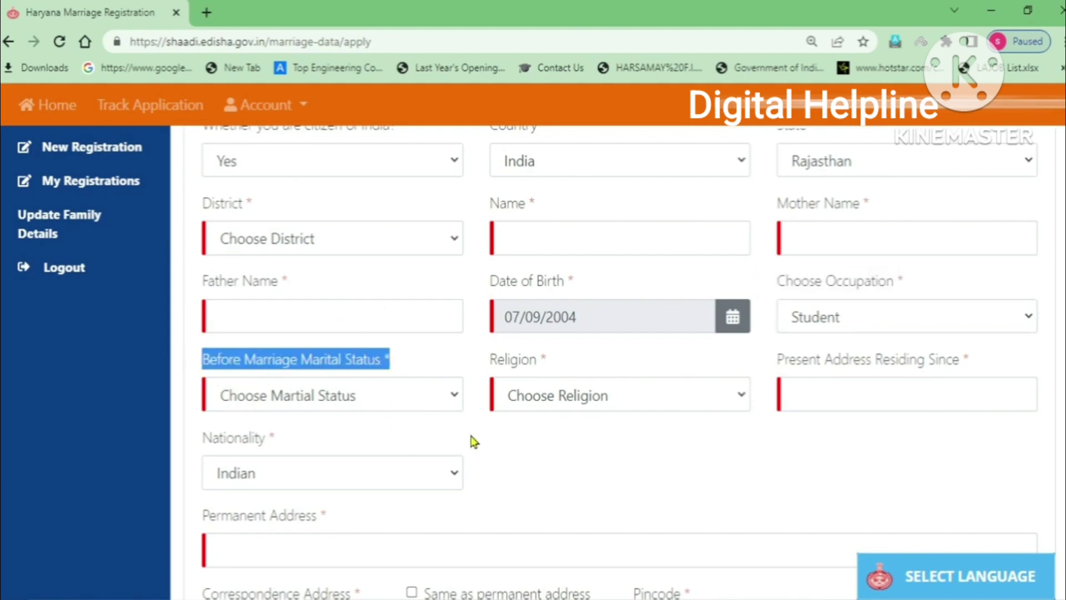
click(304, 399)
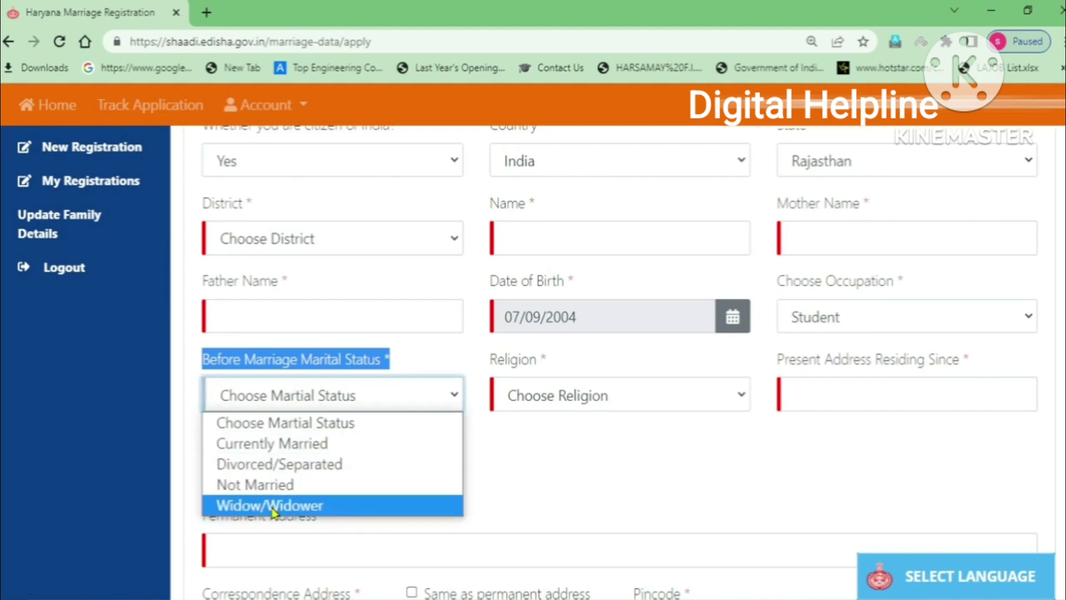
click(288, 445)
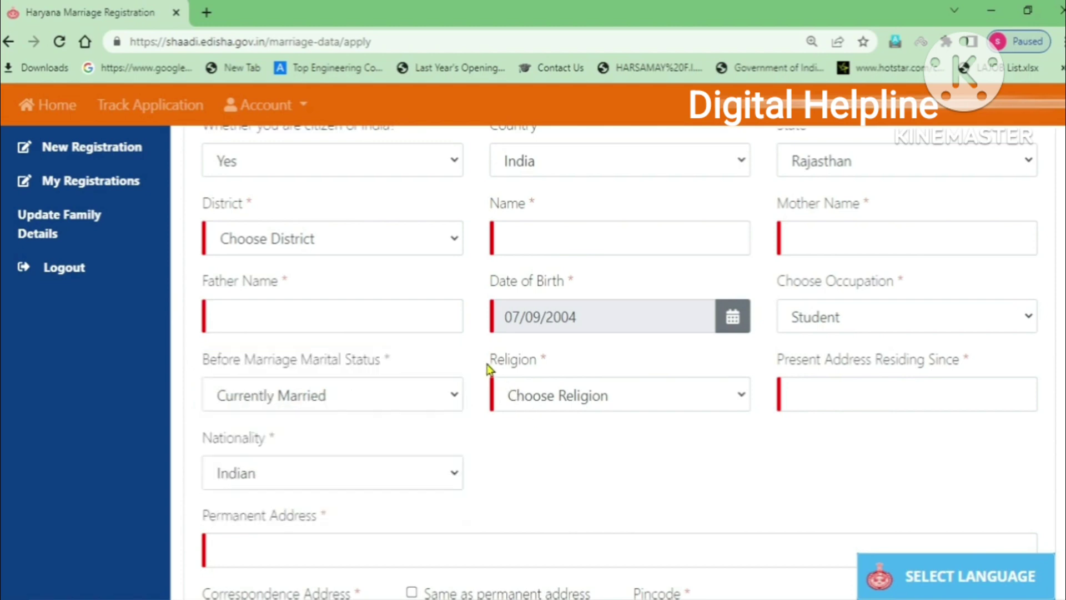
Set the bride's religion to Hindu in the Bride Details section
drag(491, 366, 561, 370)
click(580, 477)
click(552, 399)
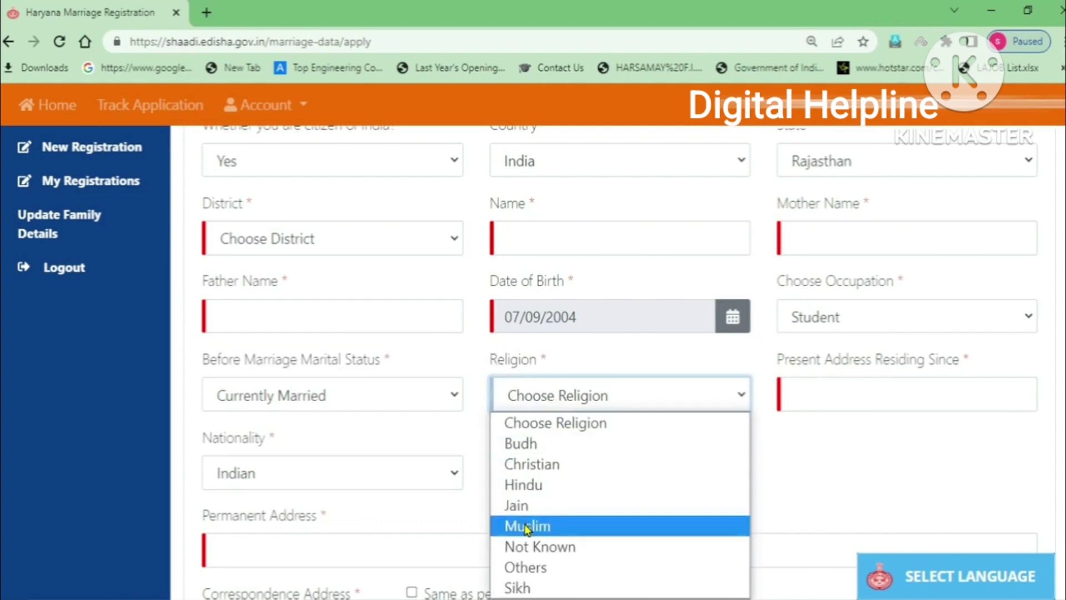
click(527, 486)
Examine the bride's required Present Address Residing Since, Permanent Address, Correspondence Address and Pincode fields
drag(777, 362, 957, 373)
click(847, 482)
scroll(847, 482, down, 3)
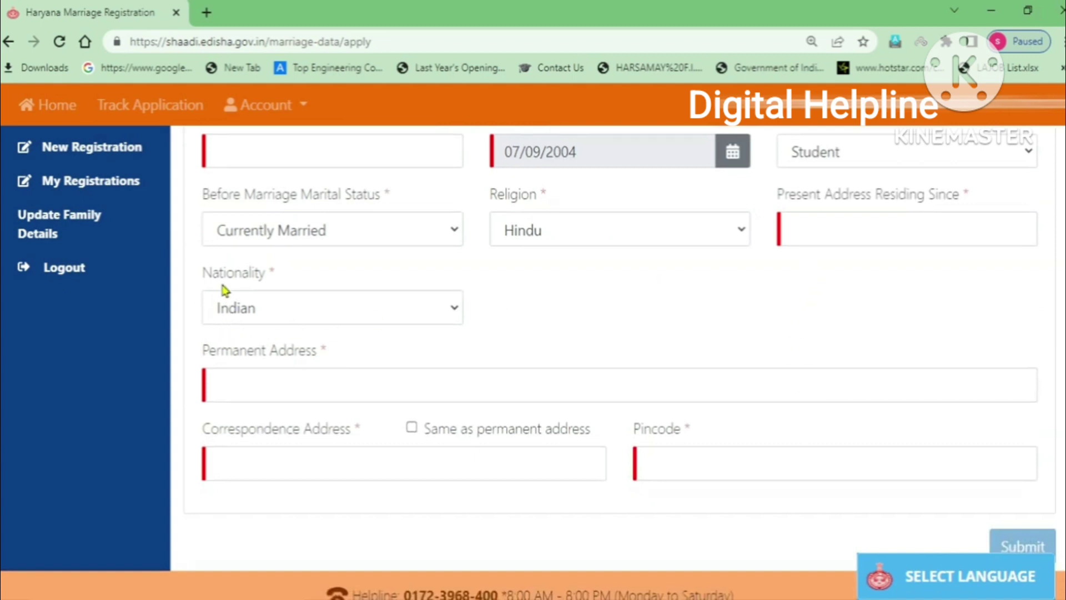
drag(203, 355, 328, 359)
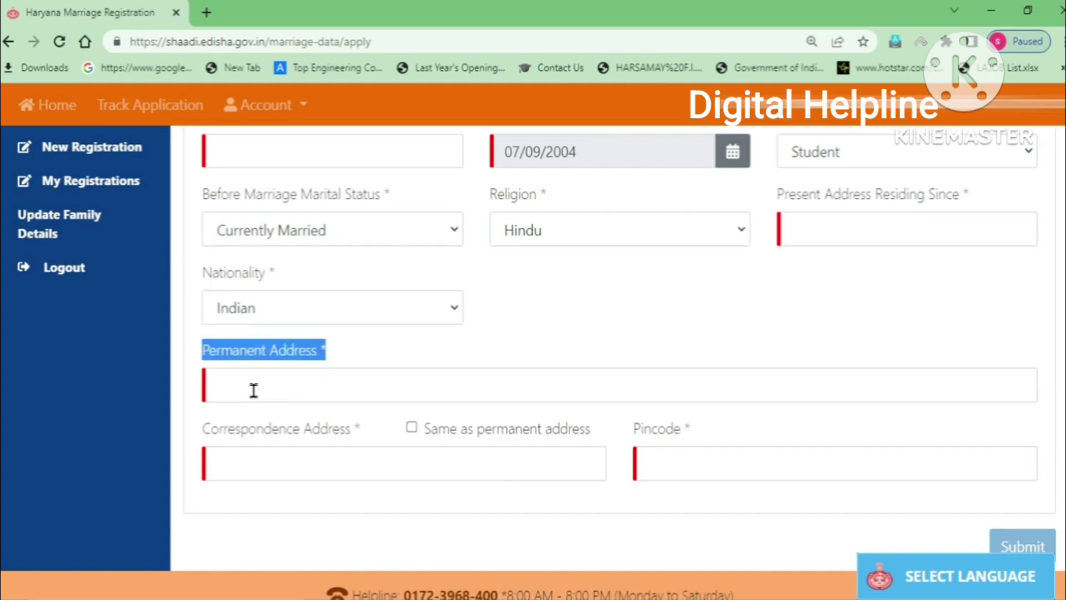
drag(203, 435, 359, 442)
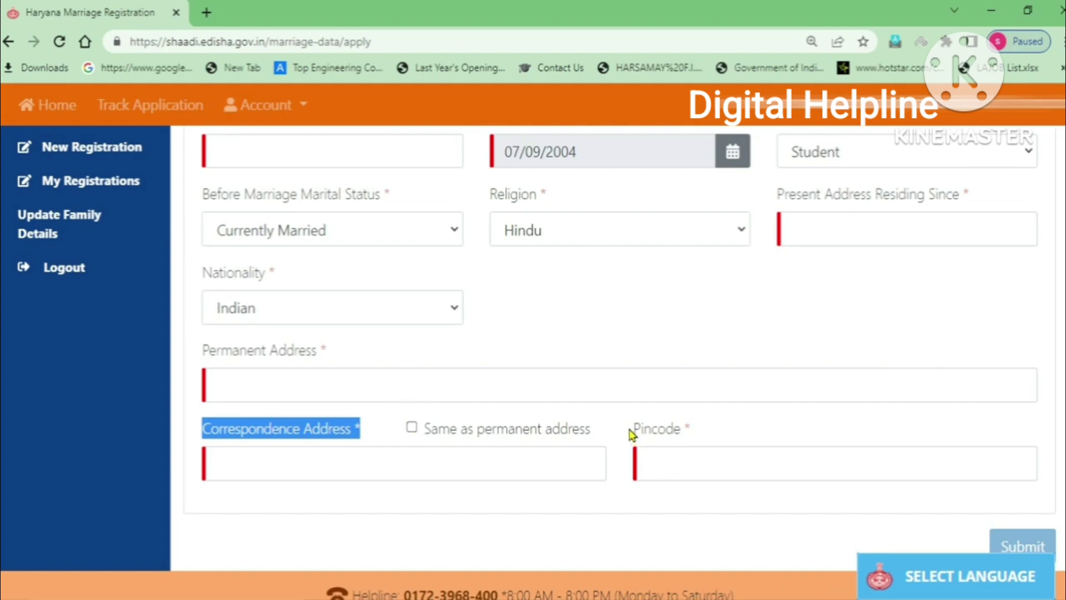
drag(631, 430, 694, 438)
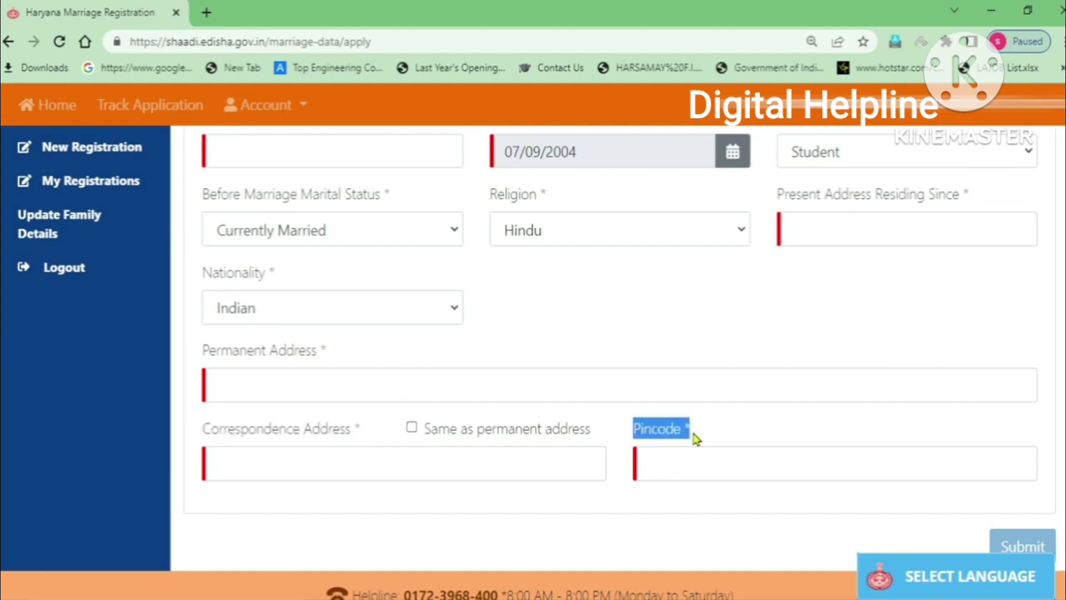
click(682, 472)
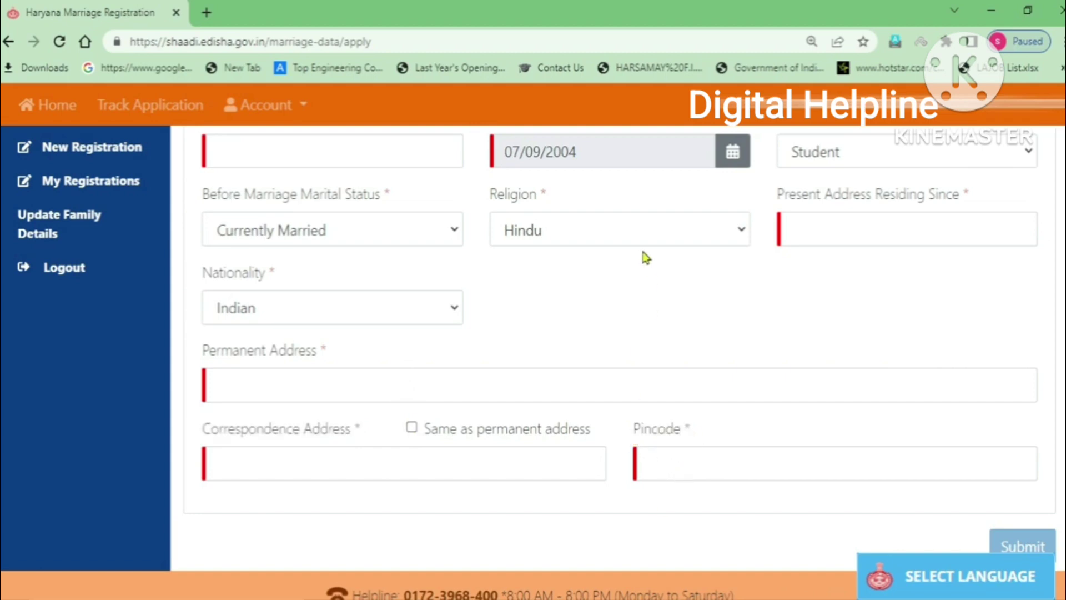
Submit the marriage registration form, agree to save the information permanently and dismiss the resulting message
scroll(613, 476, down, 3)
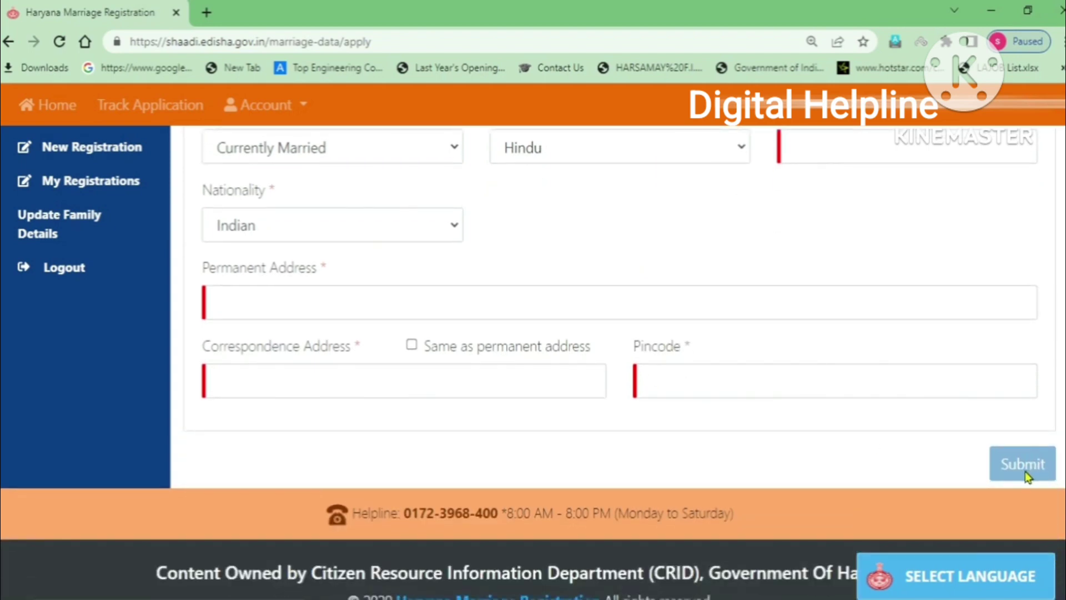
click(1025, 464)
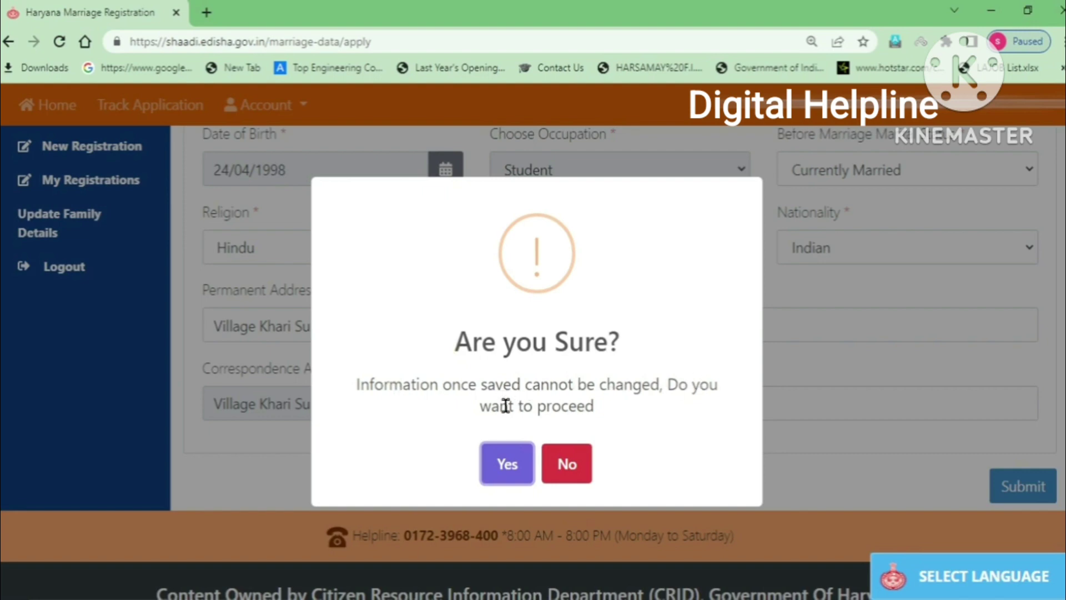
click(506, 465)
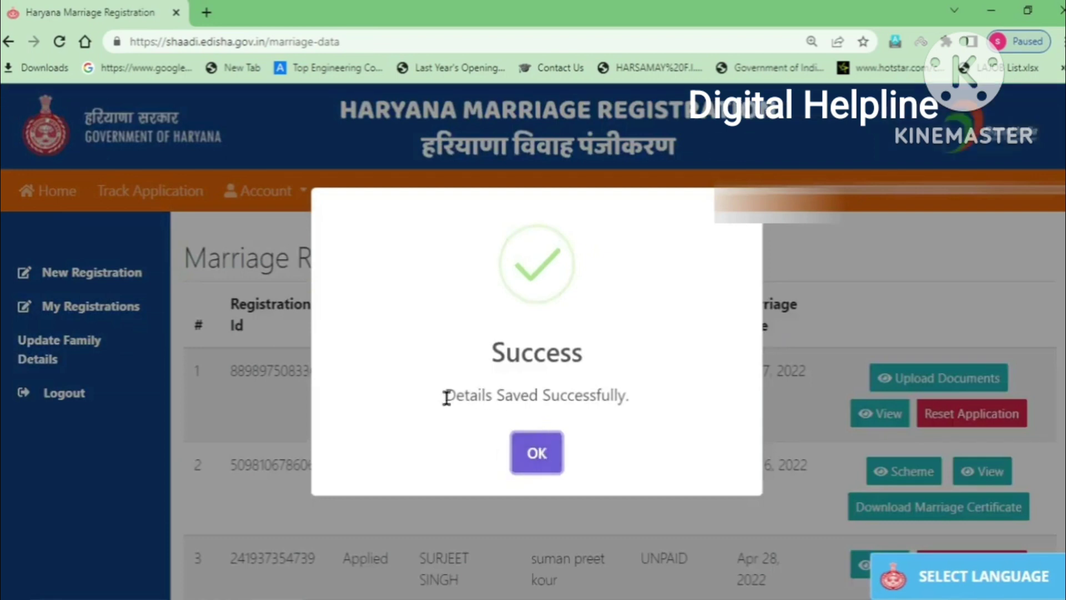
drag(447, 396, 637, 405)
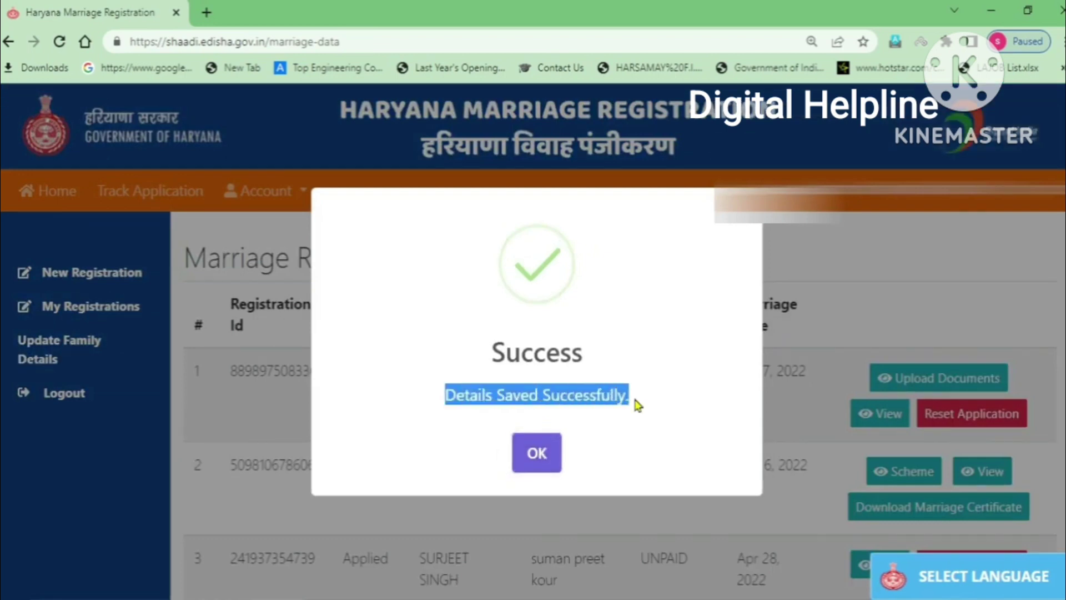
click(545, 454)
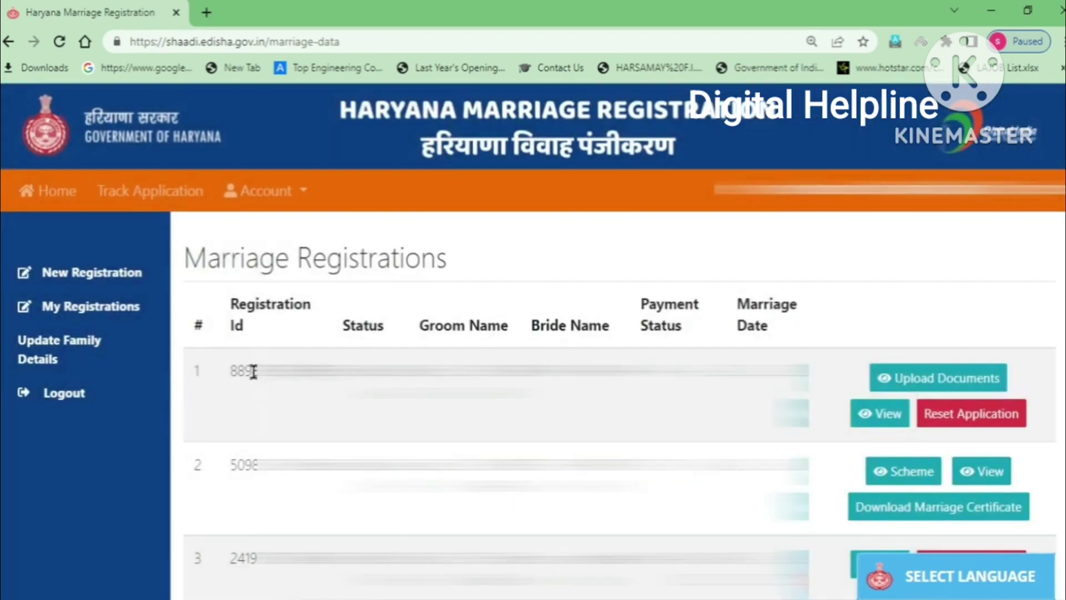
Open the document upload form for the first entry in the Marriage Registrations list
drag(229, 371, 475, 371)
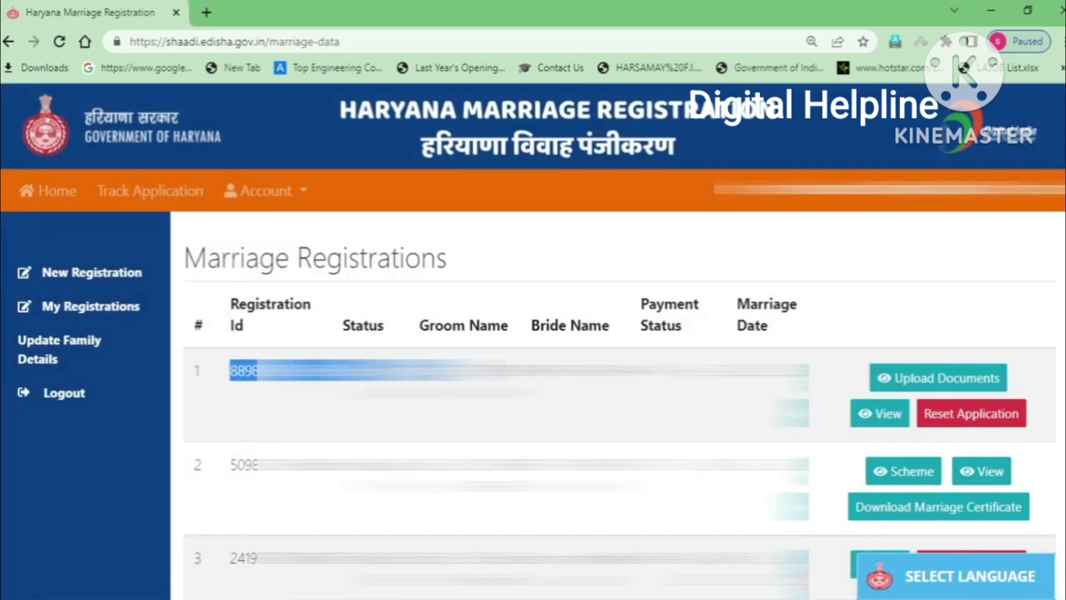
click(564, 370)
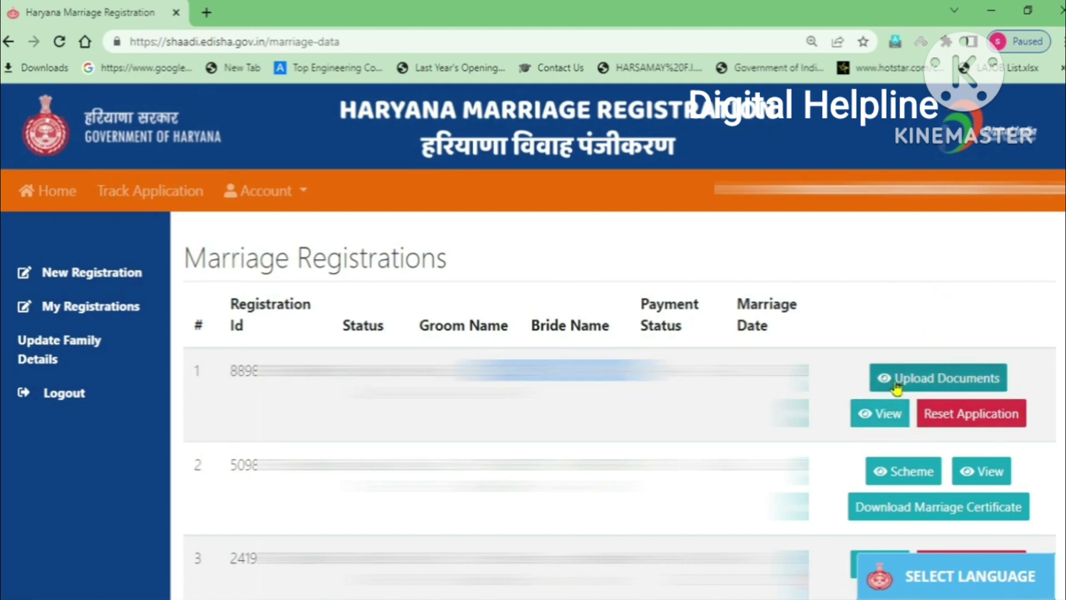
click(934, 383)
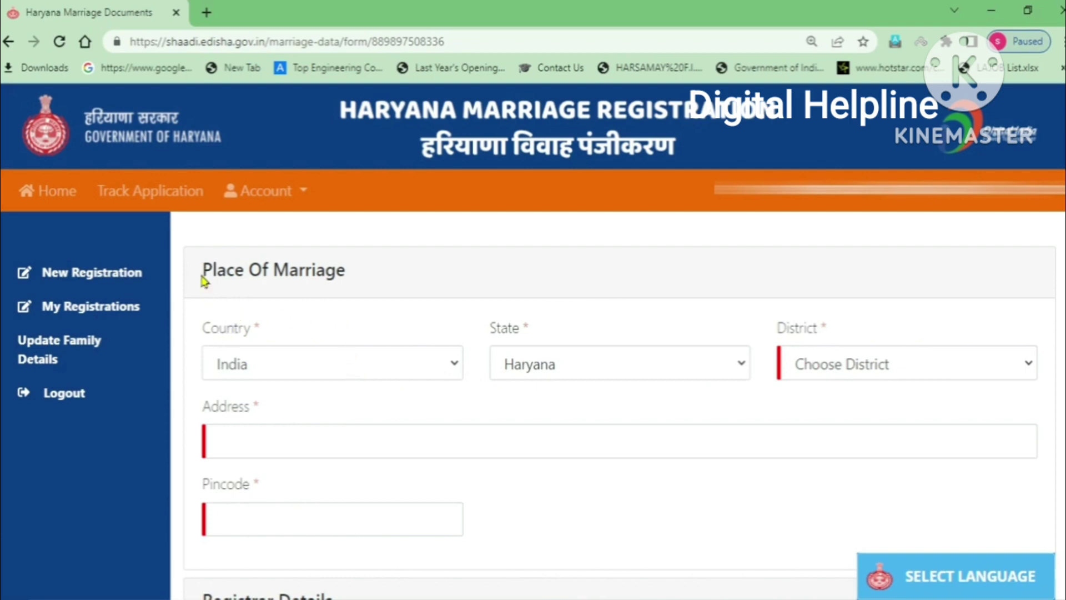
Set the Place Of Marriage district to Sirsa and review the required Address and Pincode fields
drag(202, 275, 342, 271)
click(427, 274)
click(845, 367)
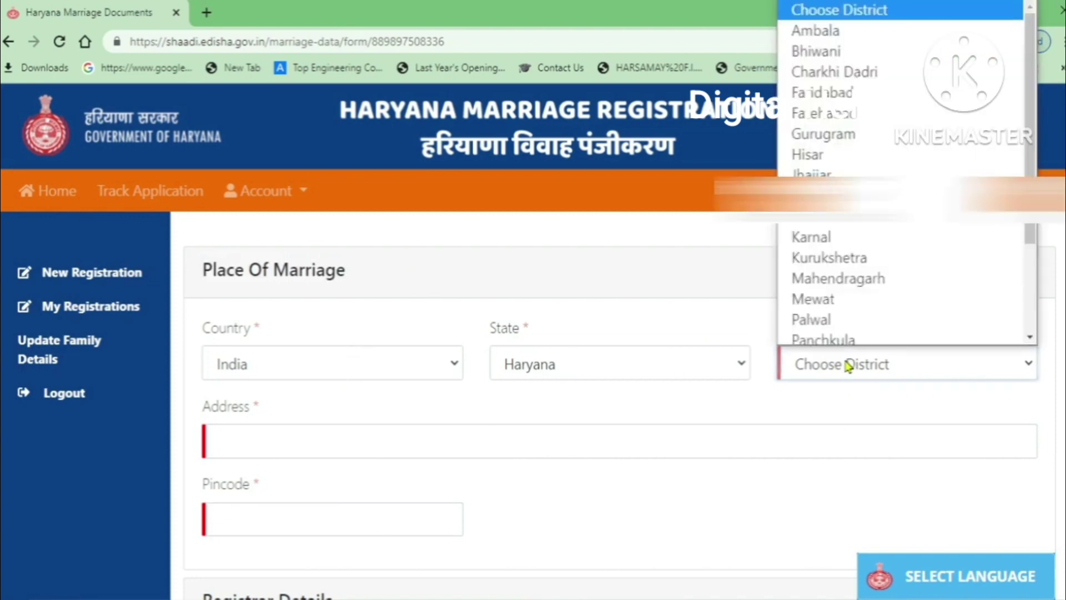
key(s)
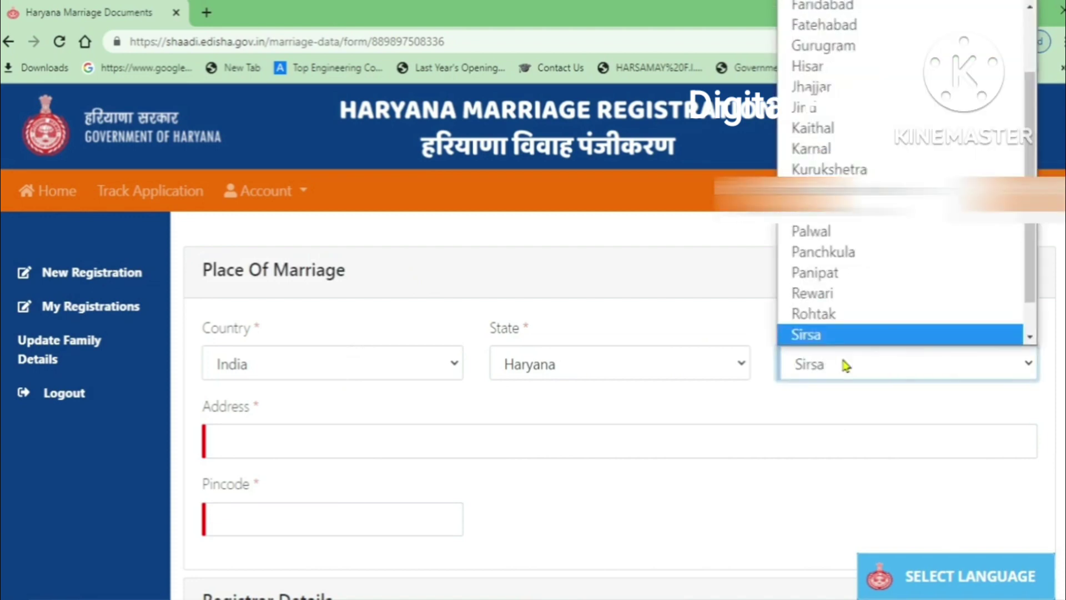
key(Return)
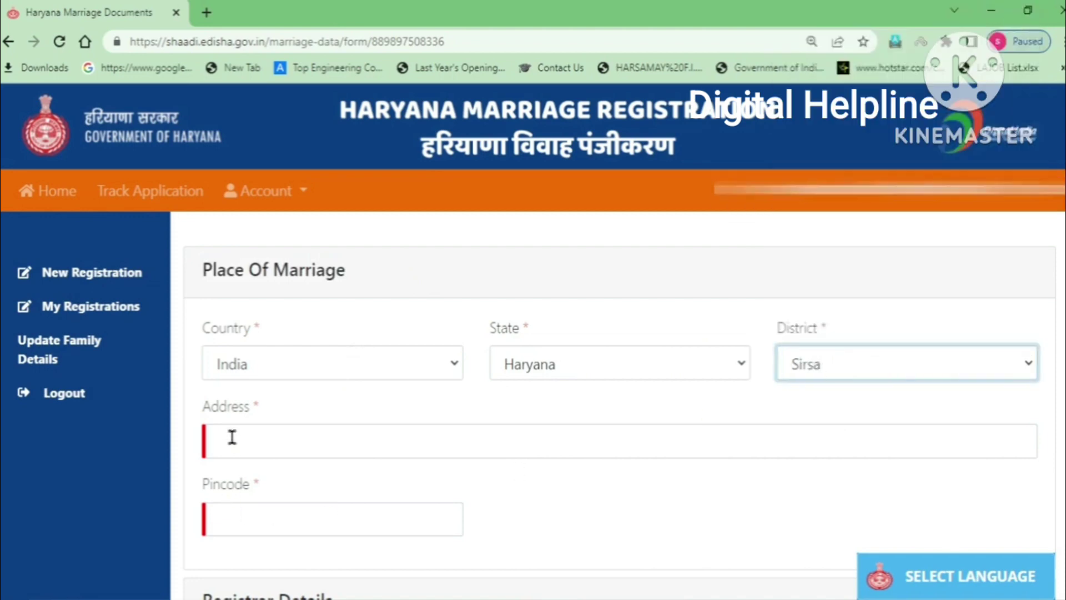
drag(201, 408, 250, 414)
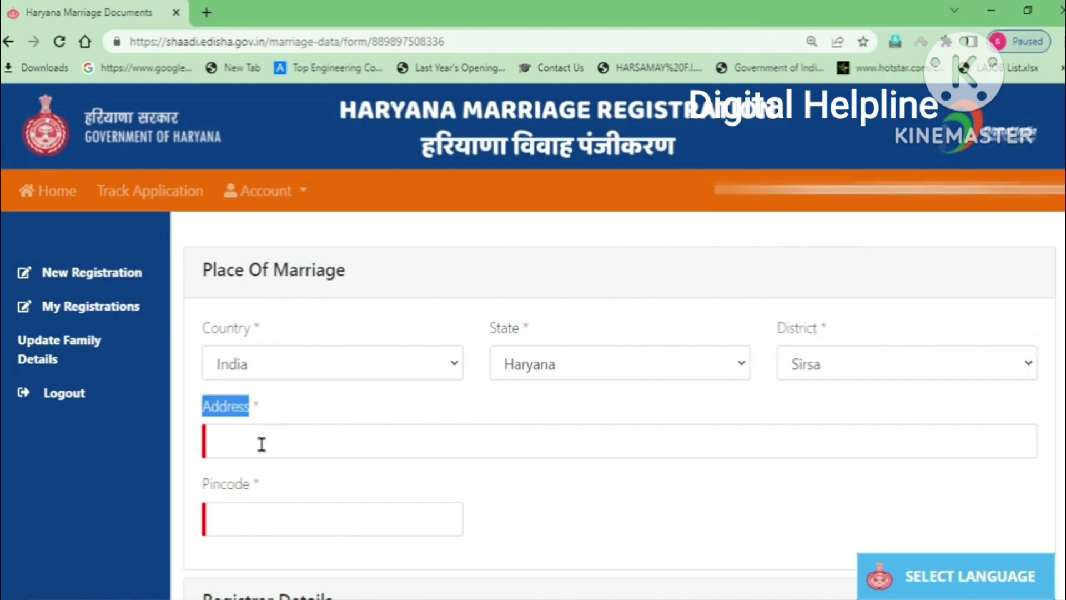
click(572, 500)
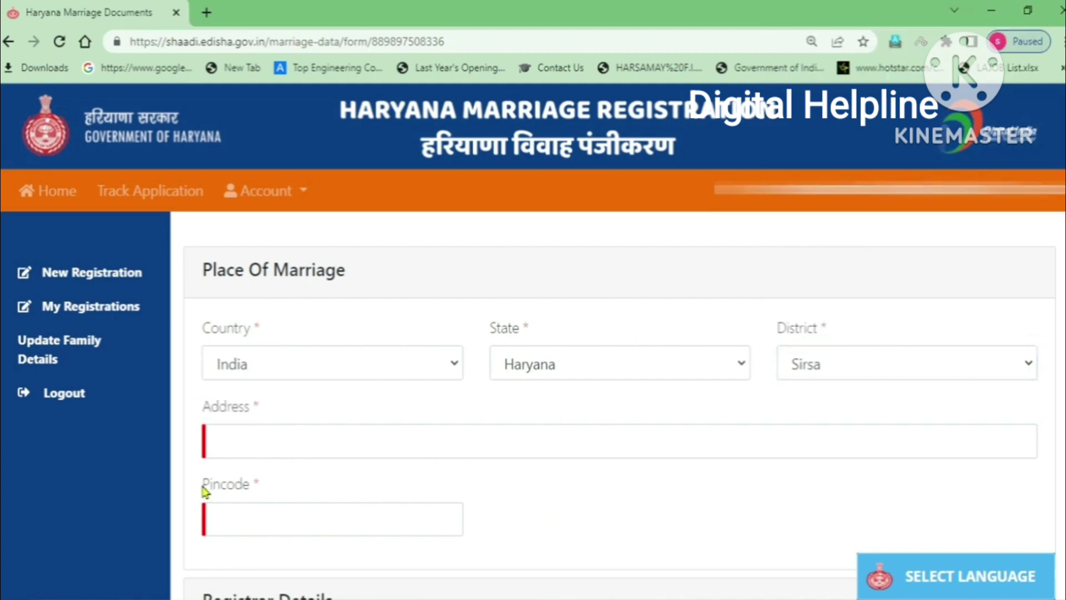
drag(205, 491, 262, 493)
click(640, 511)
Set the area type to Rural and the district to Sirsa in the Registrar Details section
scroll(614, 433, down, 5)
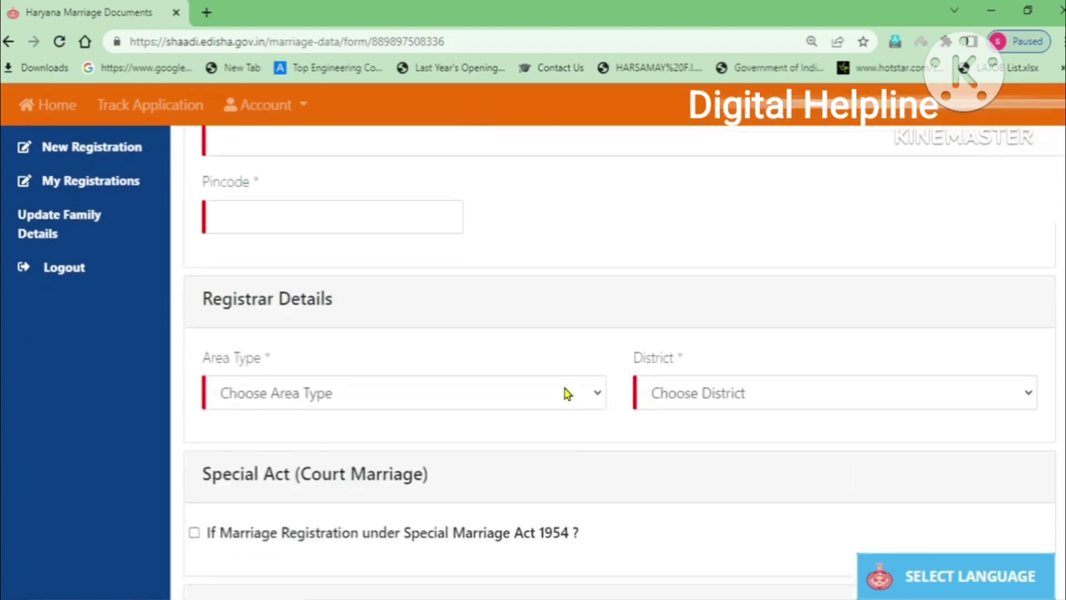
drag(202, 270, 337, 272)
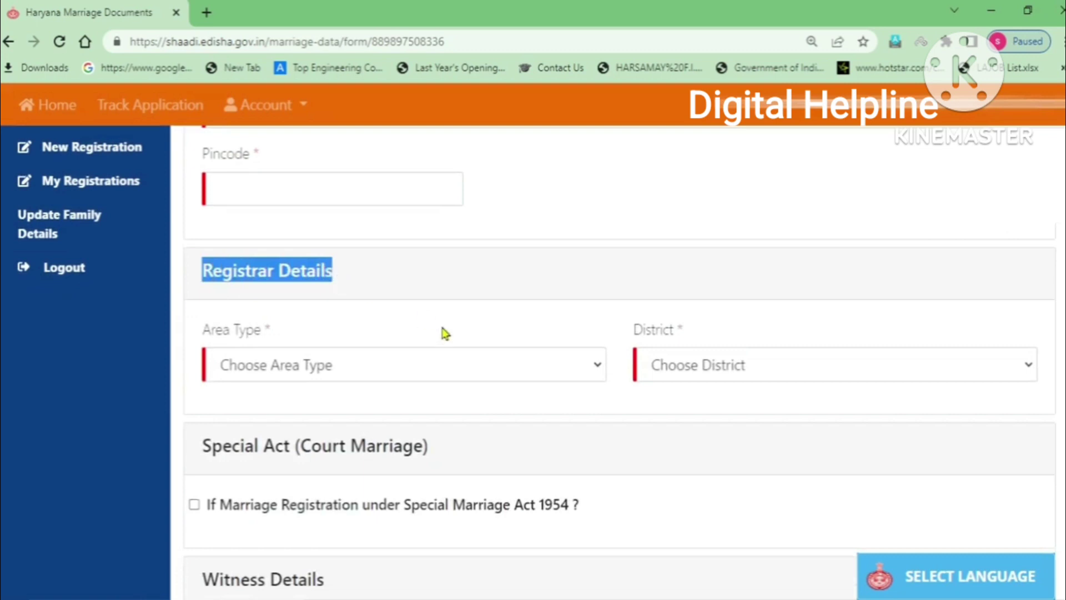
click(287, 371)
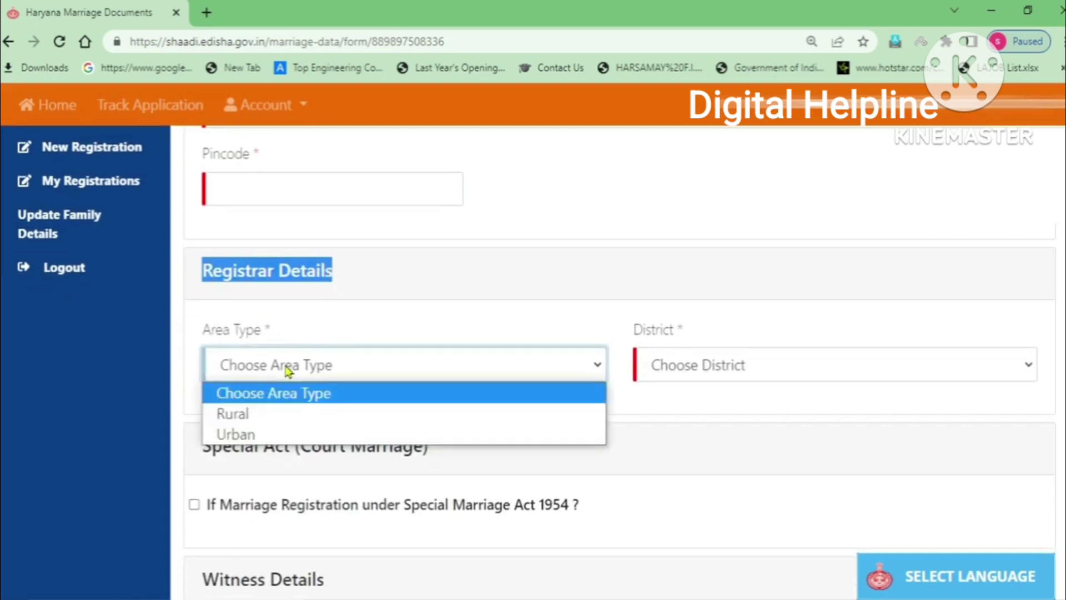
click(260, 415)
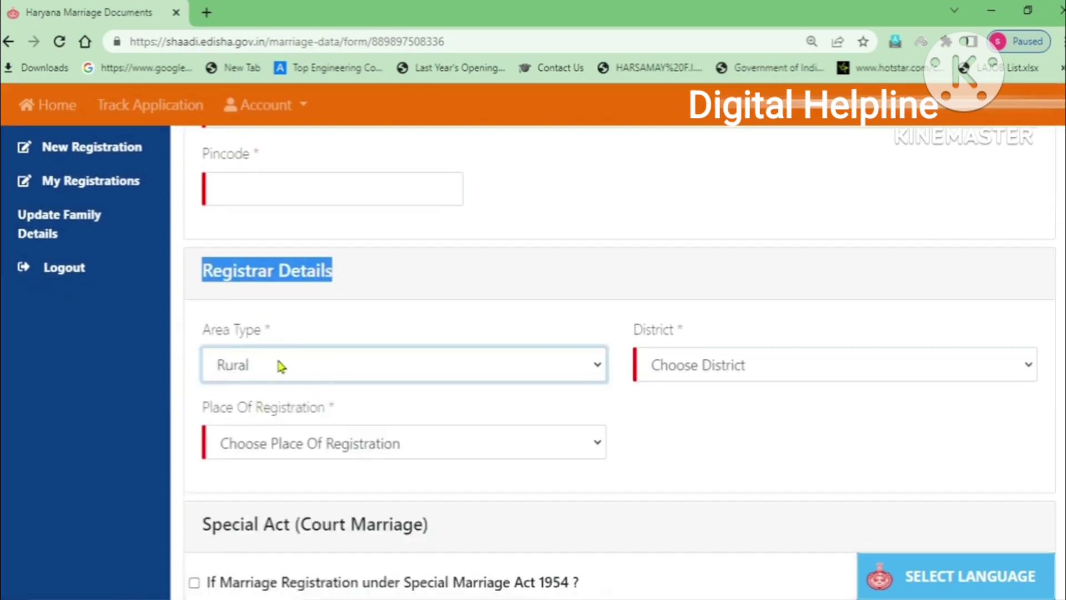
click(732, 422)
click(744, 378)
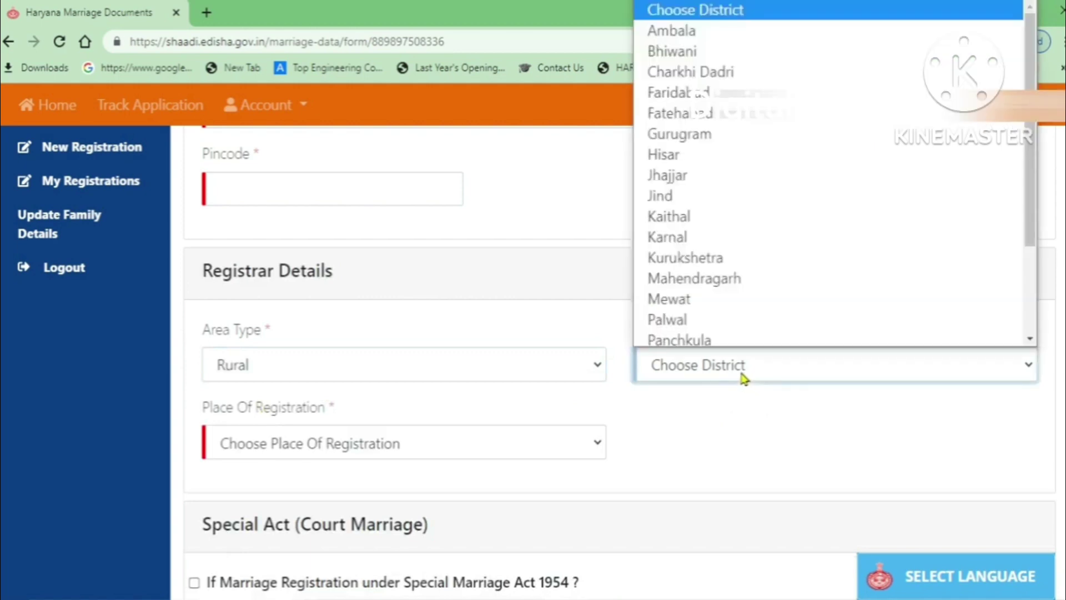
key(s)
click(744, 378)
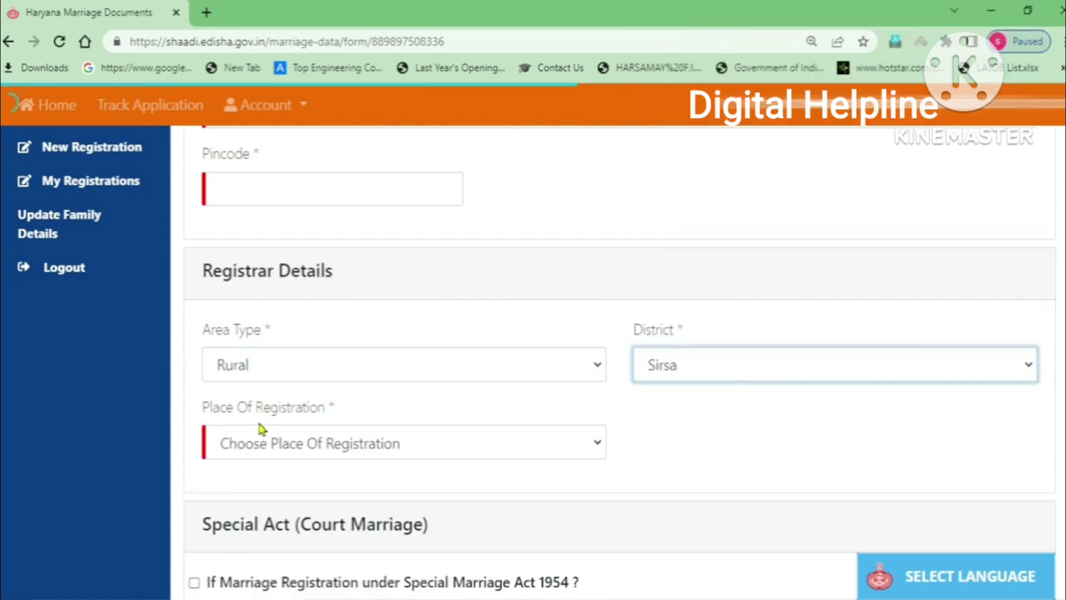
Set the place of registration to ELLENABAD in the Registrar Details section
click(281, 451)
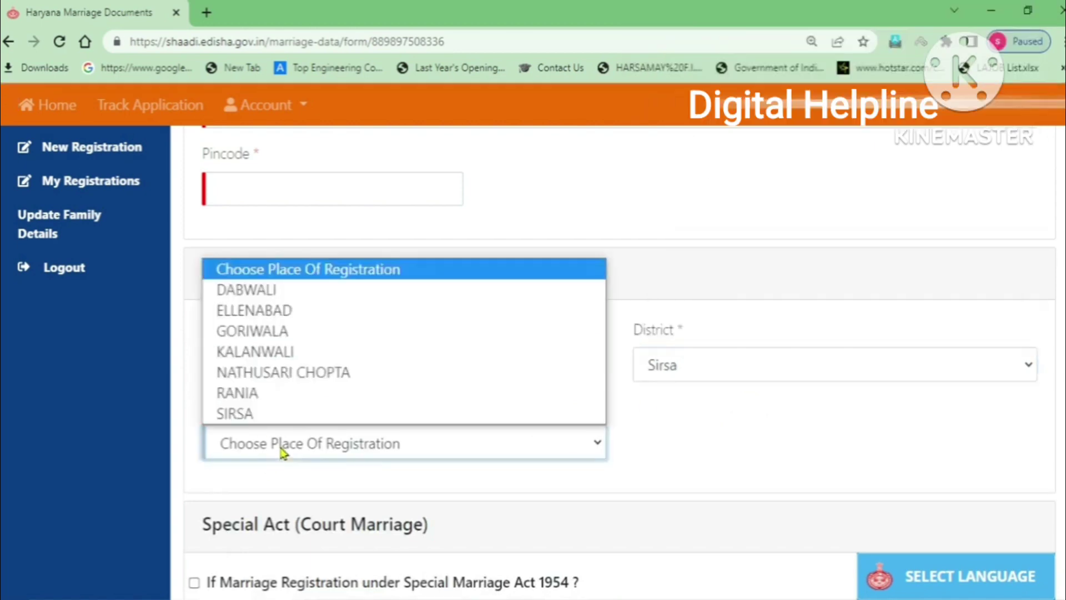
click(270, 414)
click(400, 450)
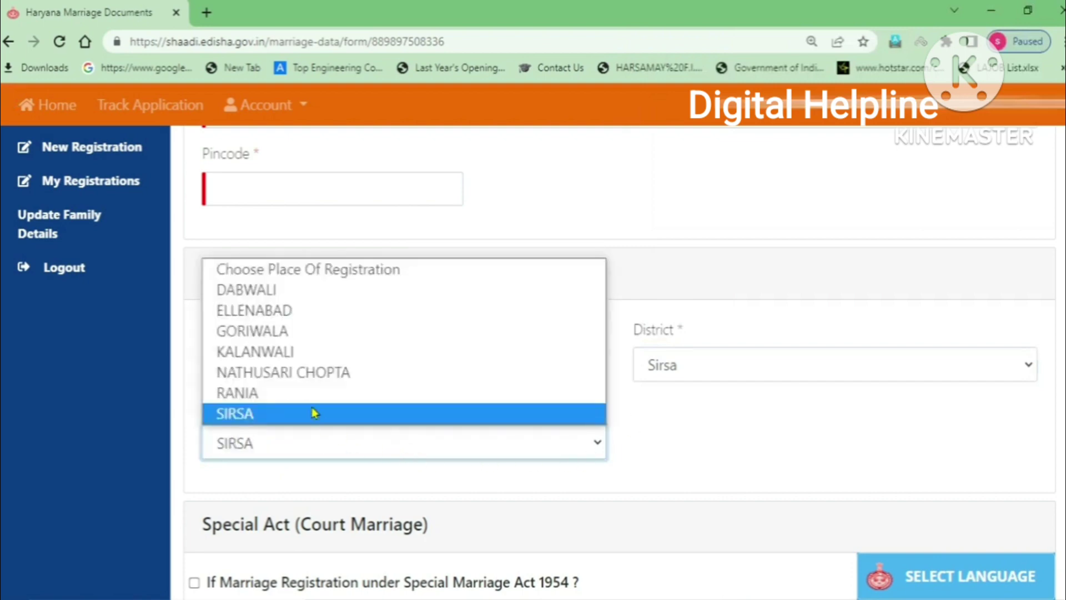
click(285, 320)
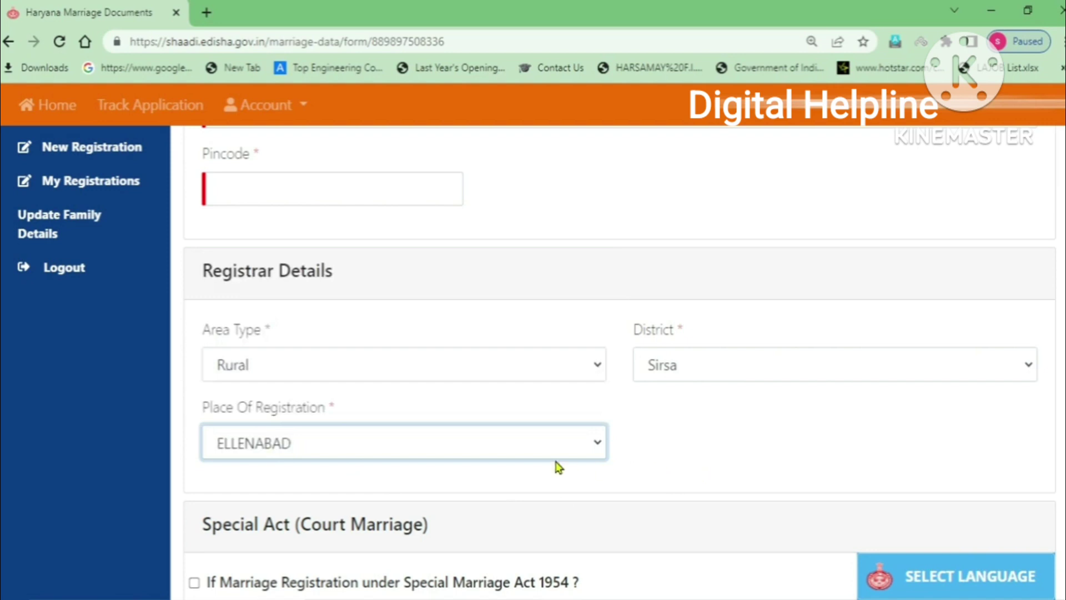
Examine the Special Act (Court Marriage) option and the required name and address fields in Witness Details
scroll(615, 442, down, 4)
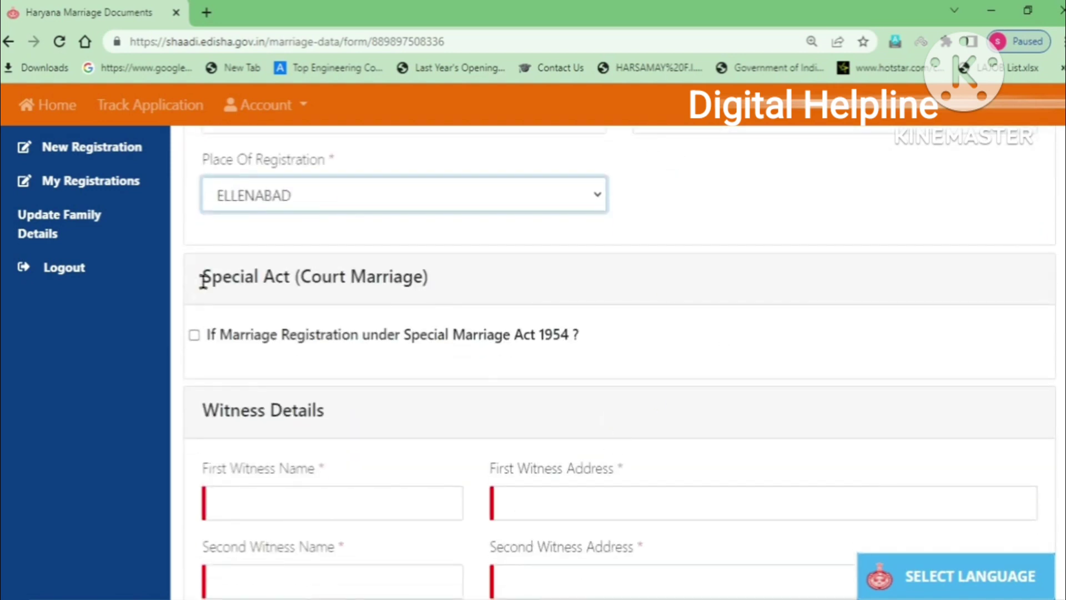
drag(201, 276, 296, 276)
click(514, 385)
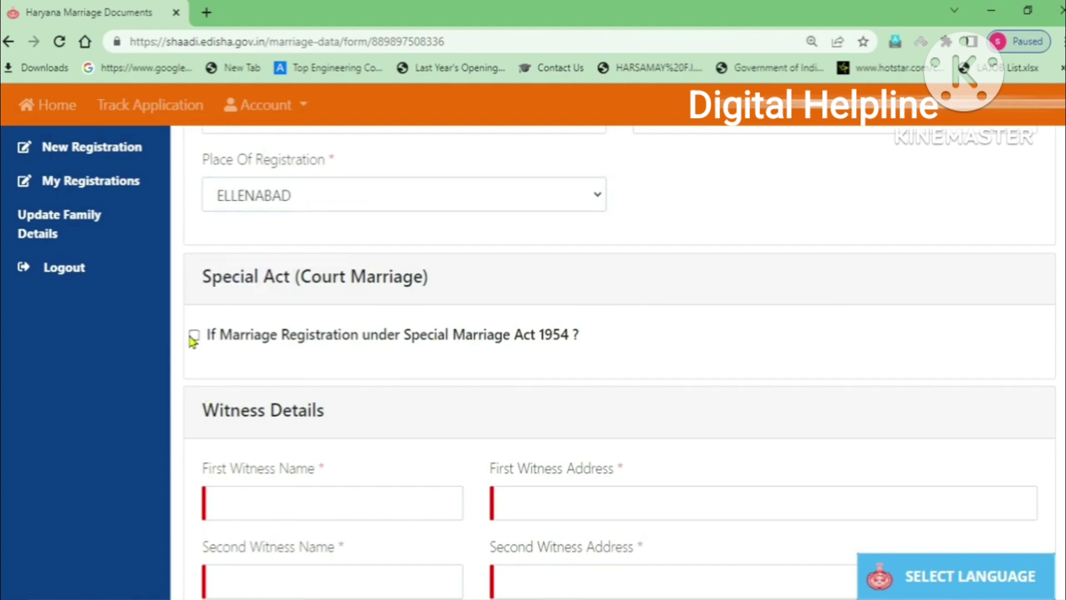
scroll(454, 382, down, 2)
scroll(305, 355, down, 3)
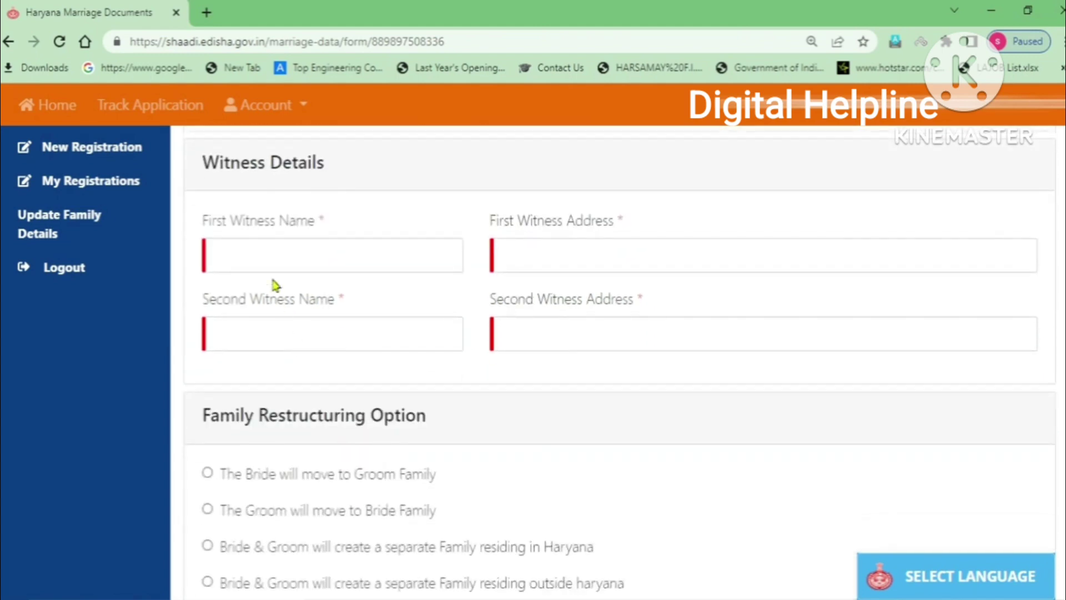
drag(206, 171, 329, 176)
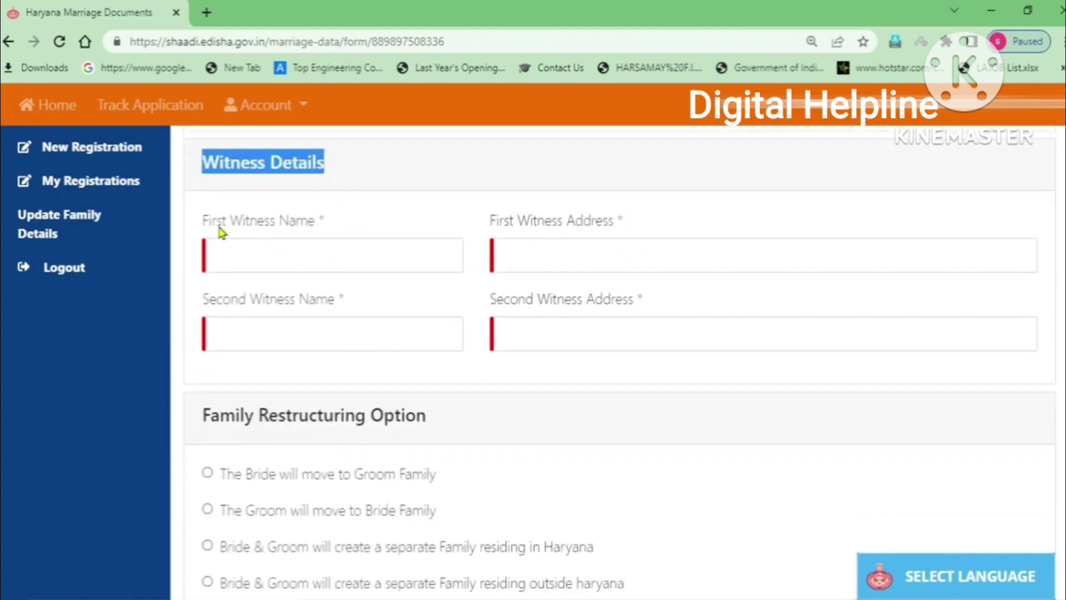
scroll(476, 360, up, 2)
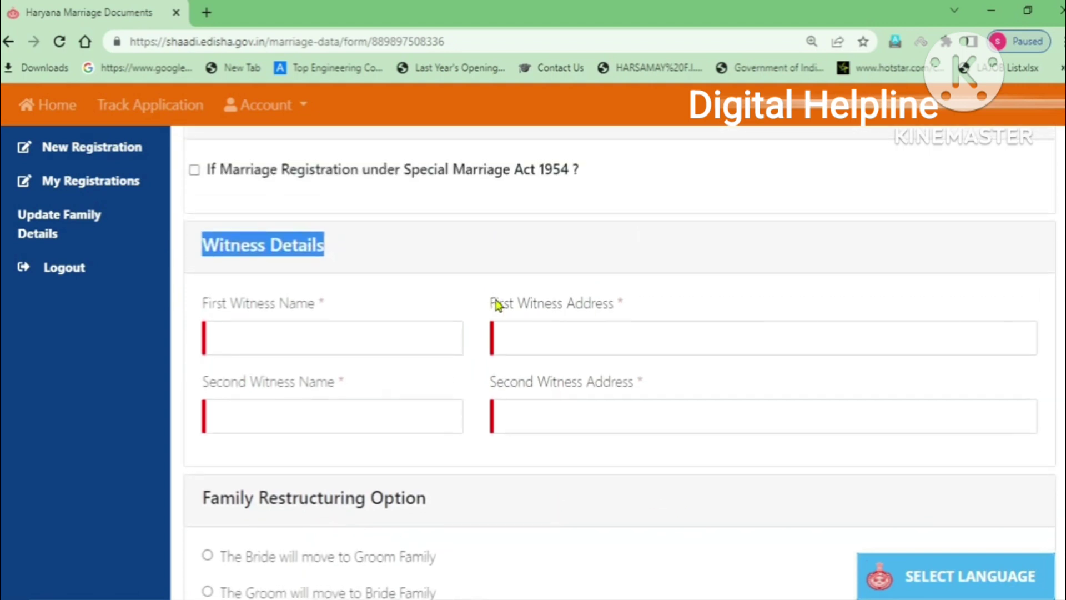
click(564, 209)
drag(203, 303, 327, 309)
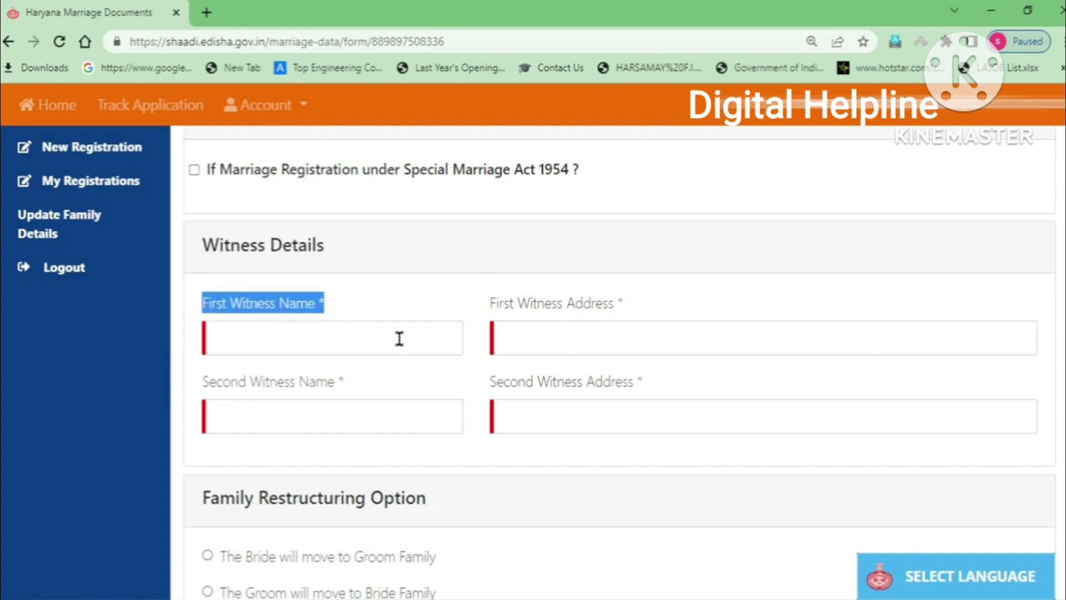
click(490, 311)
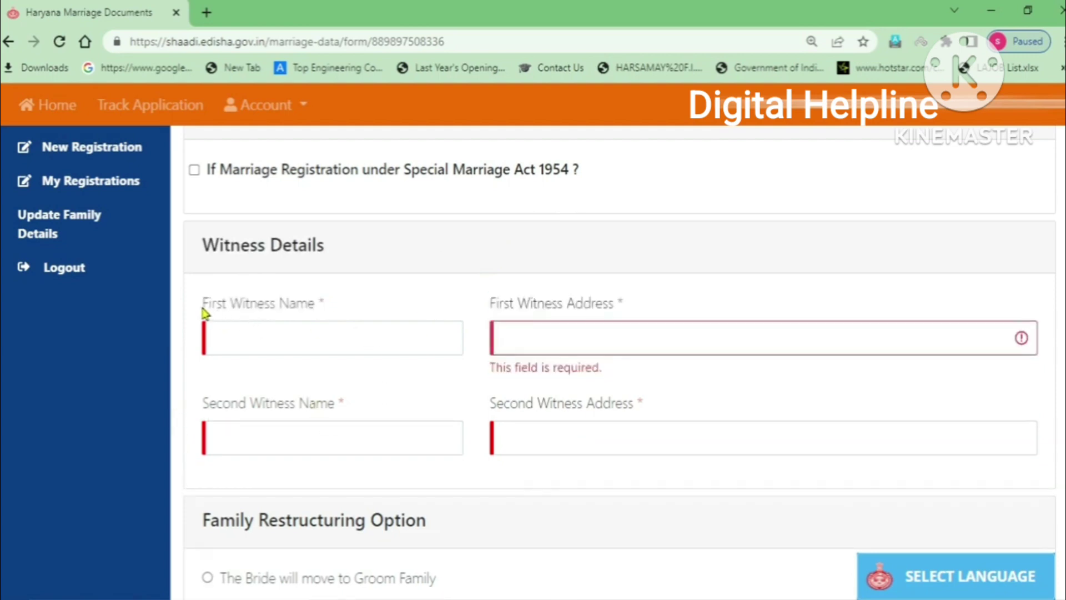
Review the name and address fields for the first and second witness in the Witness Details section
drag(202, 304, 278, 304)
drag(199, 404, 328, 404)
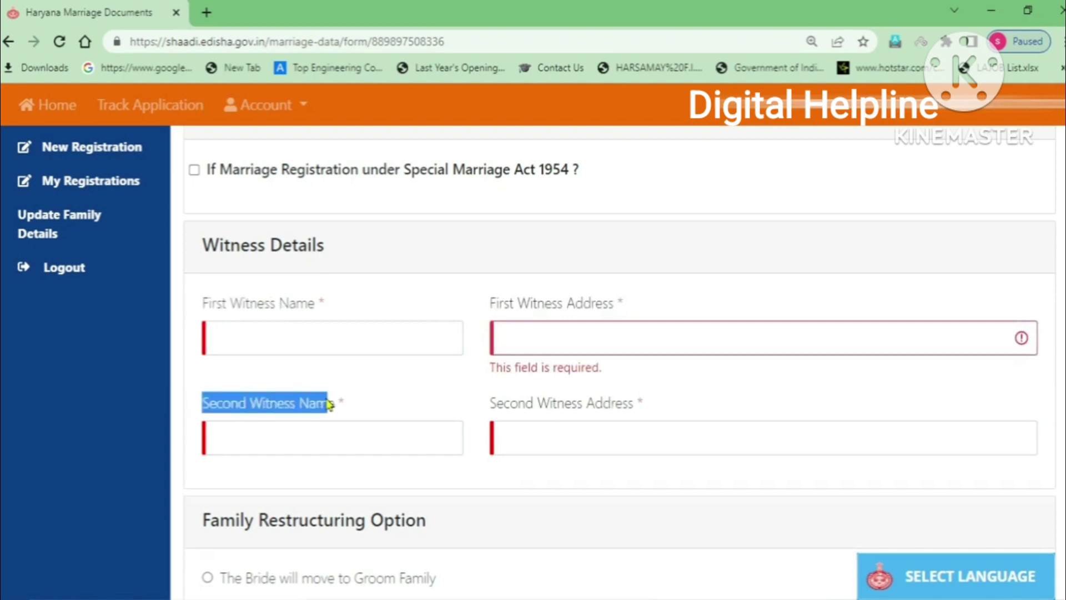
click(352, 302)
drag(203, 304, 299, 312)
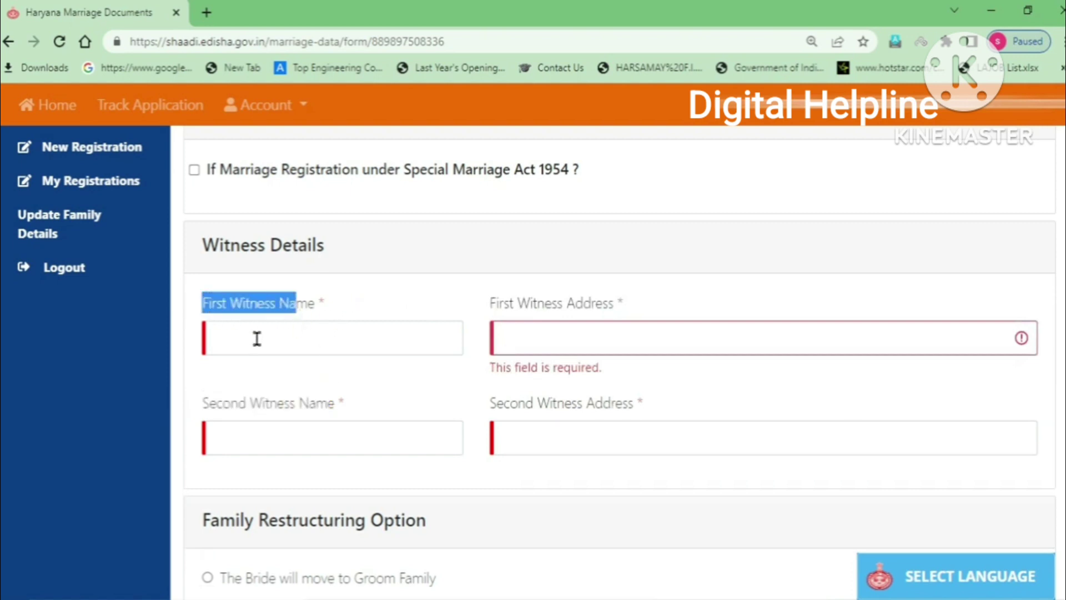
drag(491, 305, 583, 342)
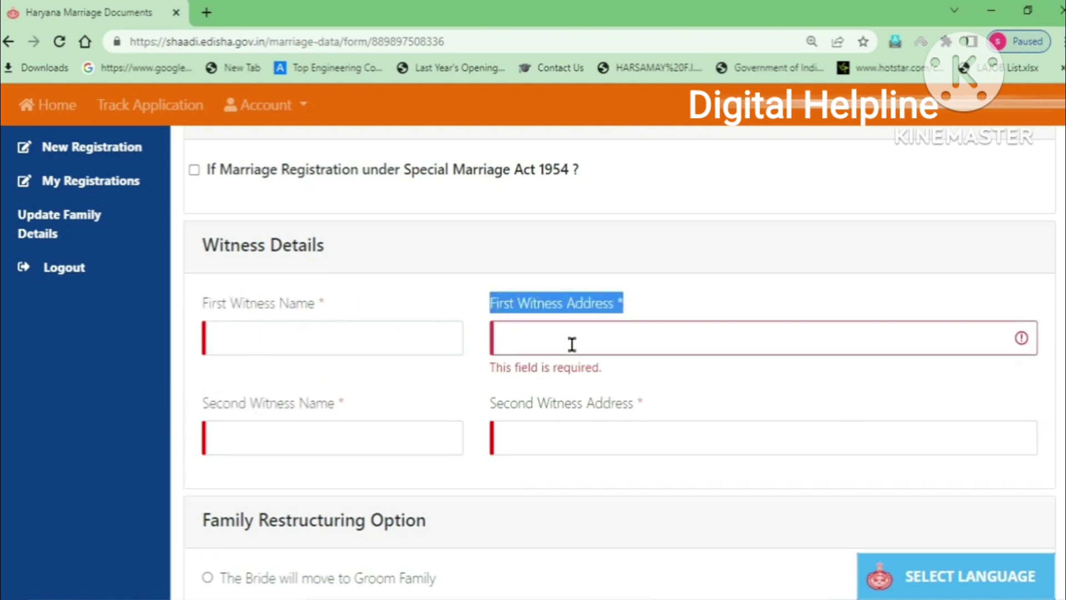
drag(200, 403, 330, 404)
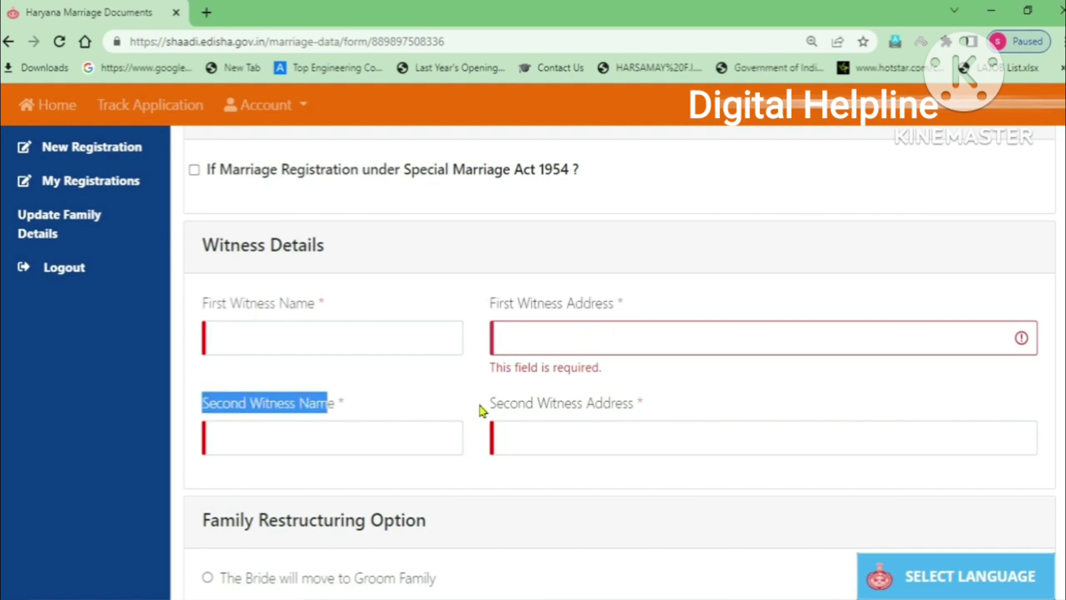
drag(489, 404, 567, 445)
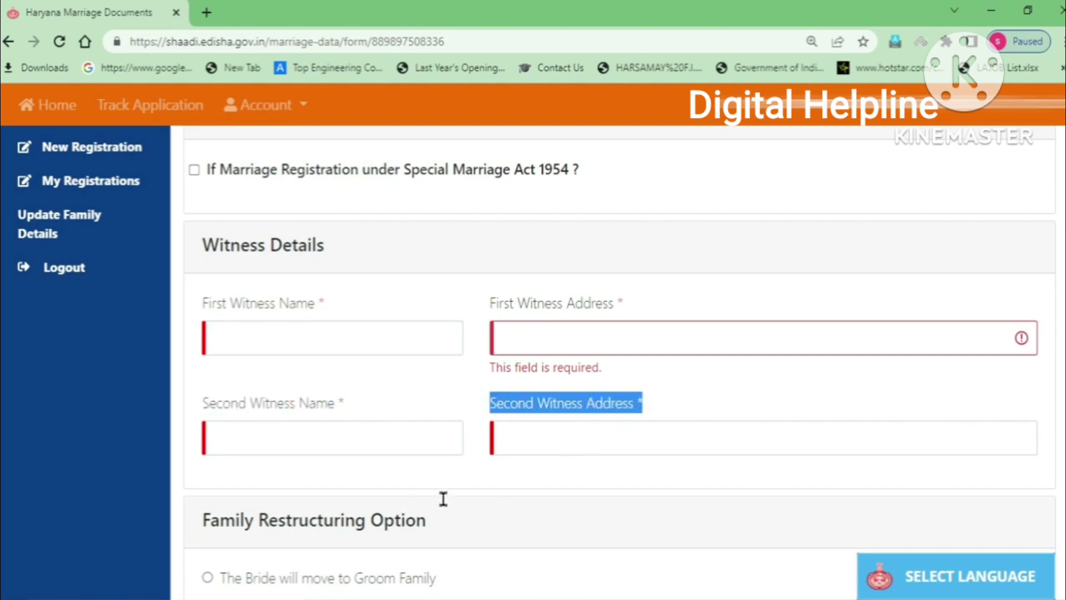
Examine the four Family Restructuring options covering the bride's move, the groom's move, and a separate family inside or outside Haryana
scroll(497, 483, down, 4)
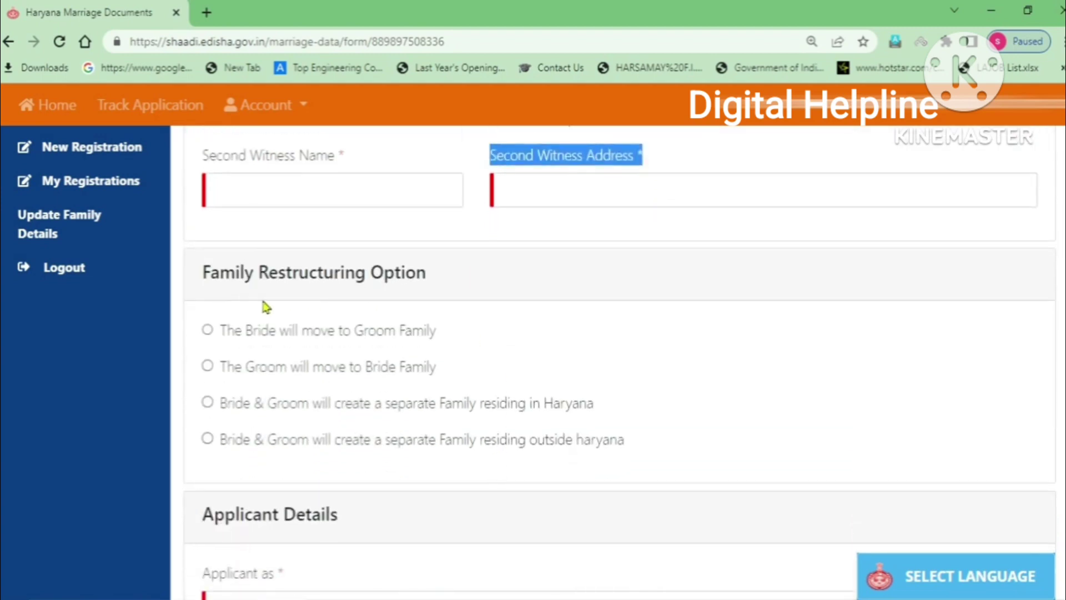
drag(198, 281, 419, 273)
click(895, 446)
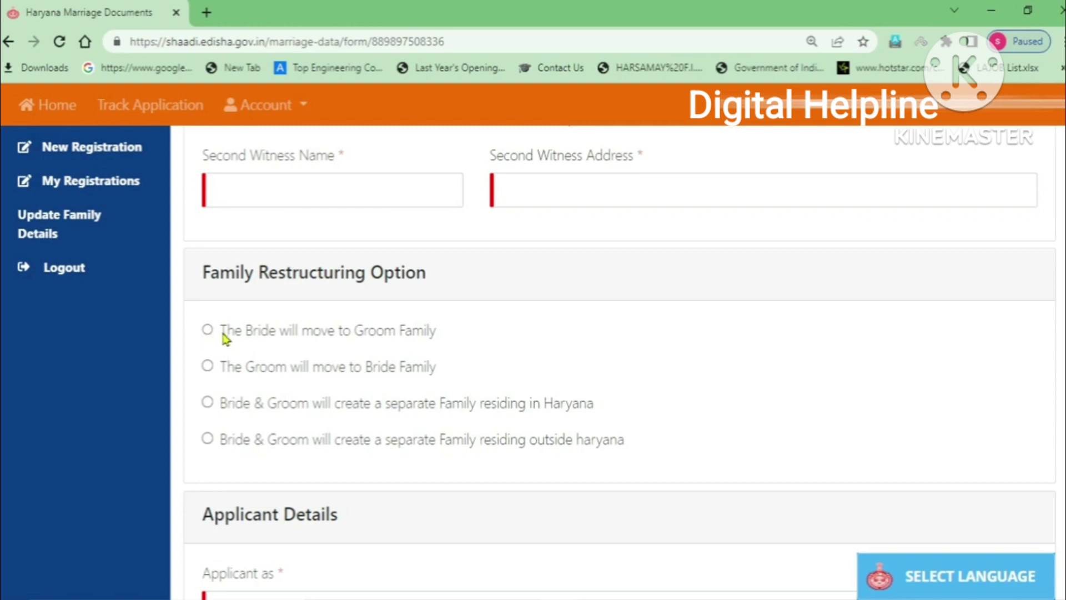
drag(224, 337, 444, 336)
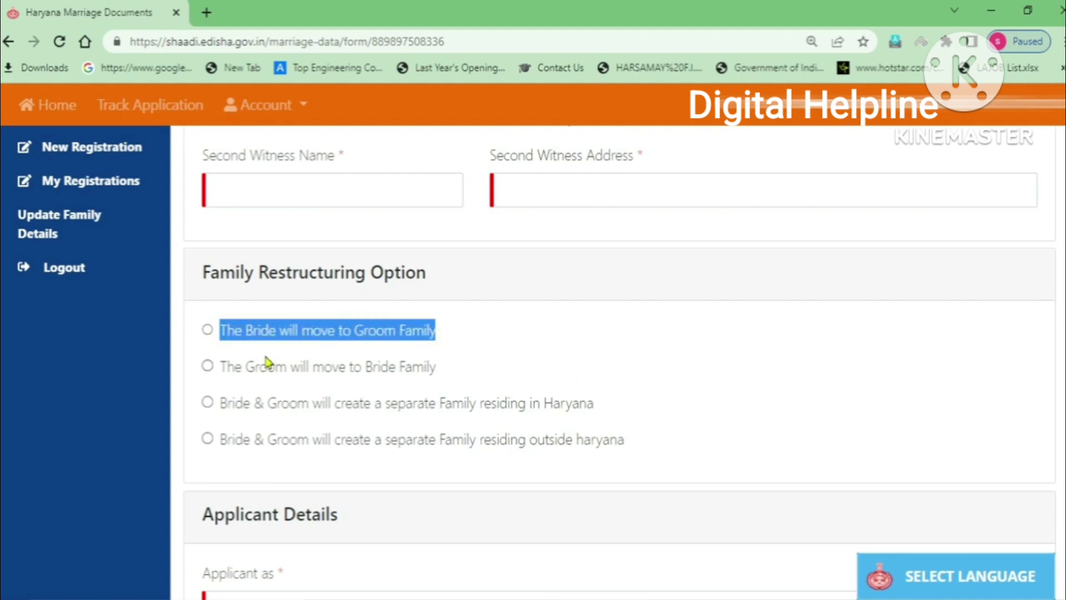
click(694, 356)
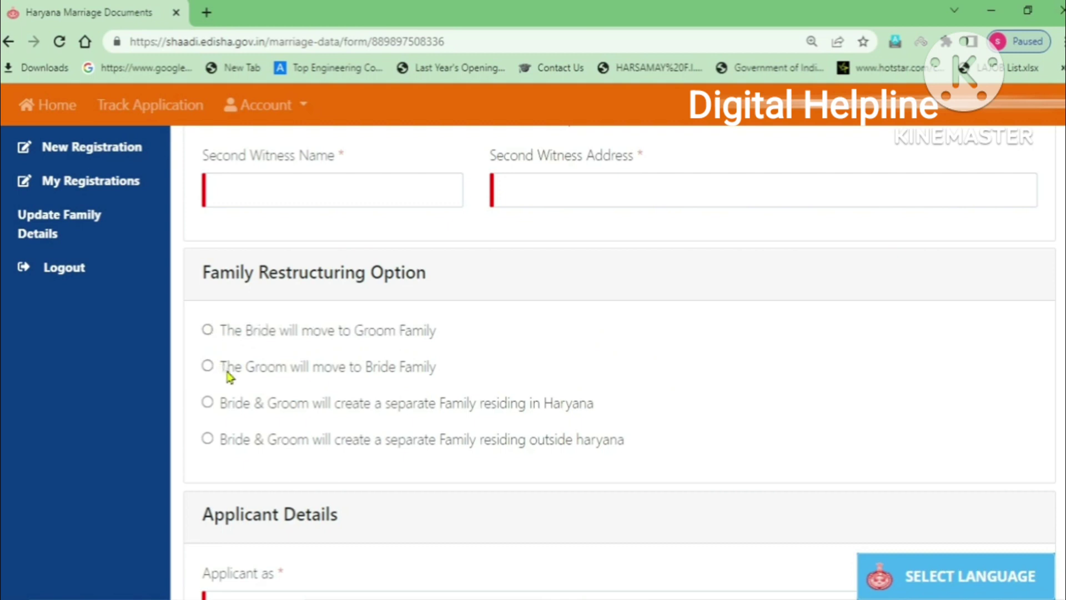
drag(227, 371, 444, 375)
click(286, 386)
drag(222, 411, 716, 417)
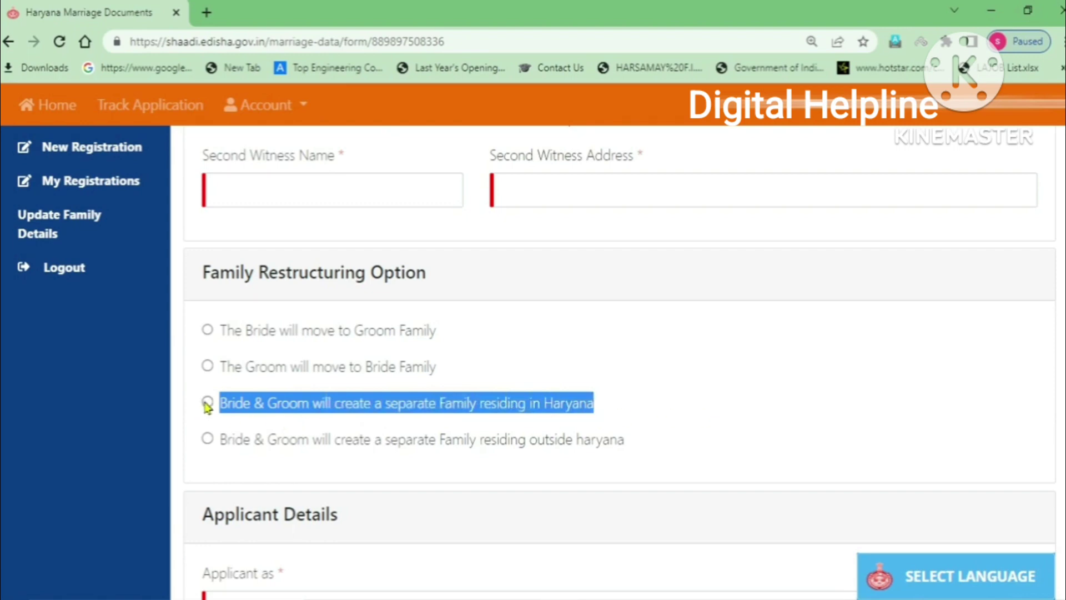
click(755, 416)
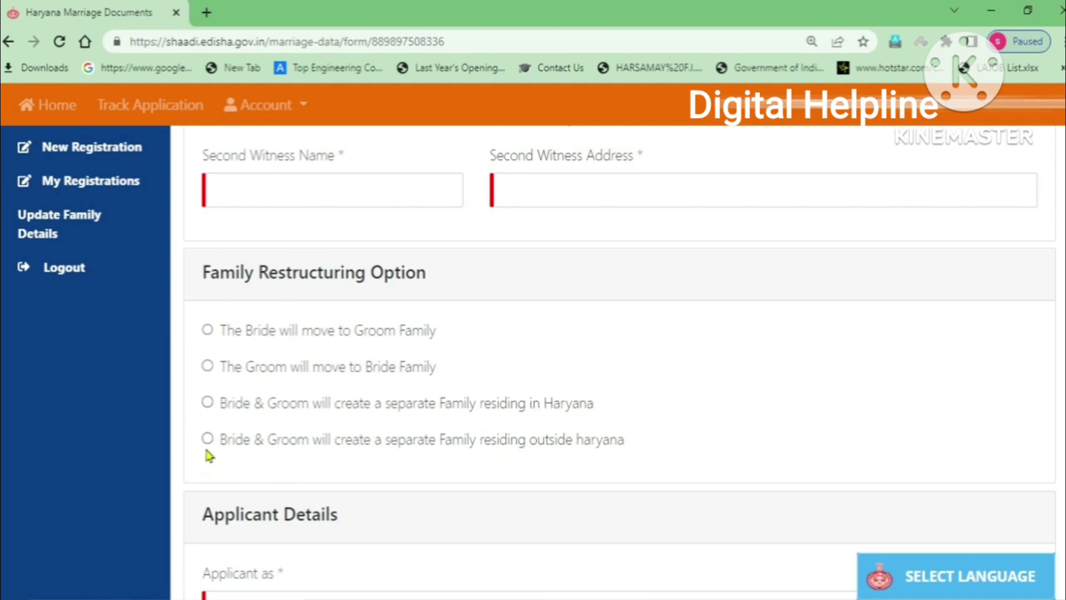
drag(216, 447, 628, 451)
click(661, 428)
Set the applicant type to Bride in the Applicant Details section
scroll(361, 443, down, 4)
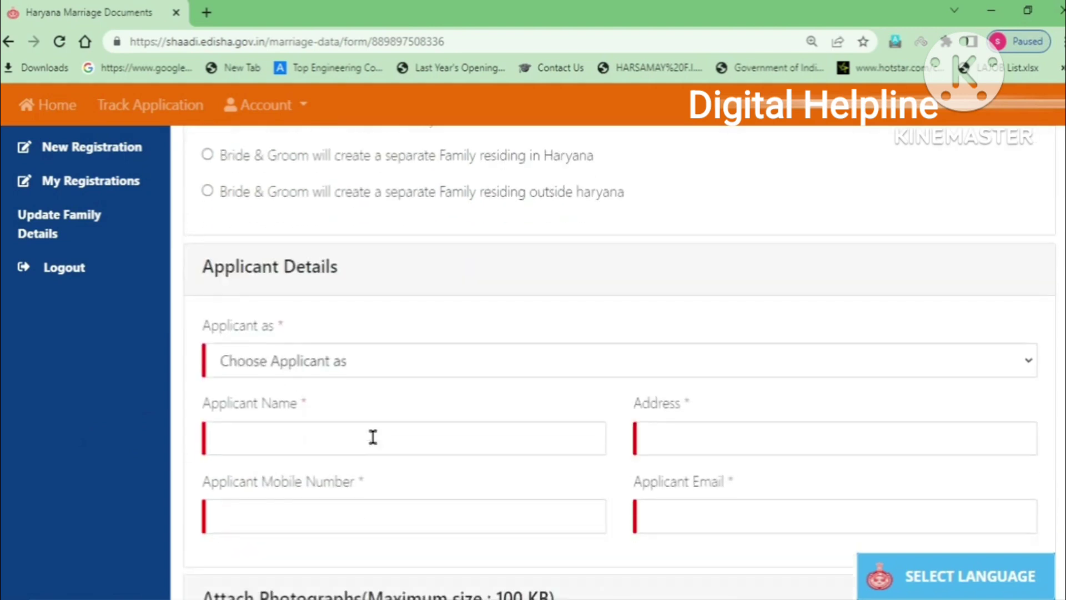
drag(212, 269, 362, 284)
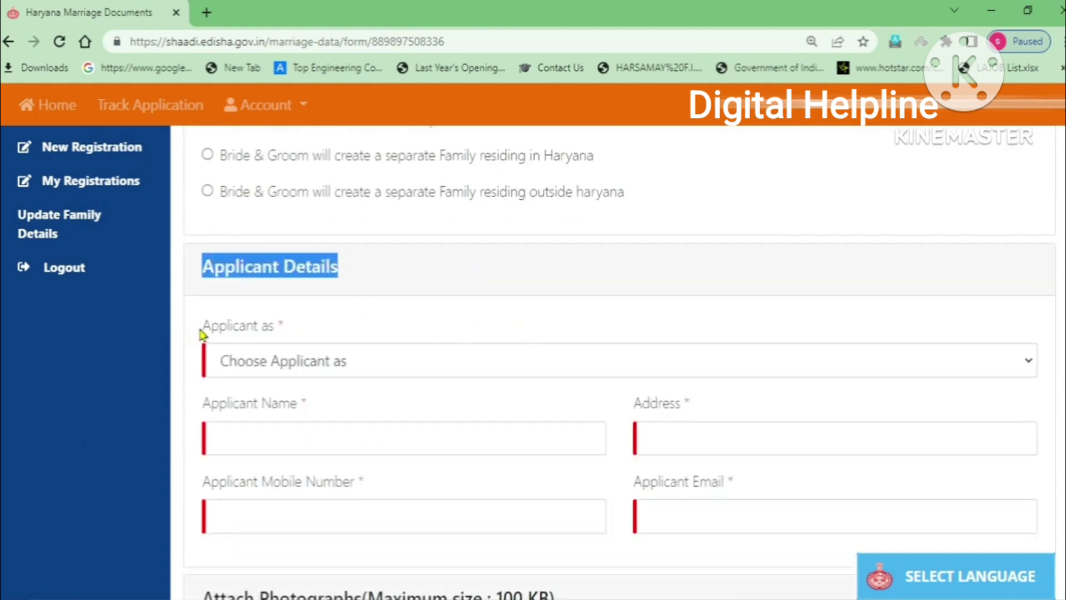
drag(201, 332, 292, 331)
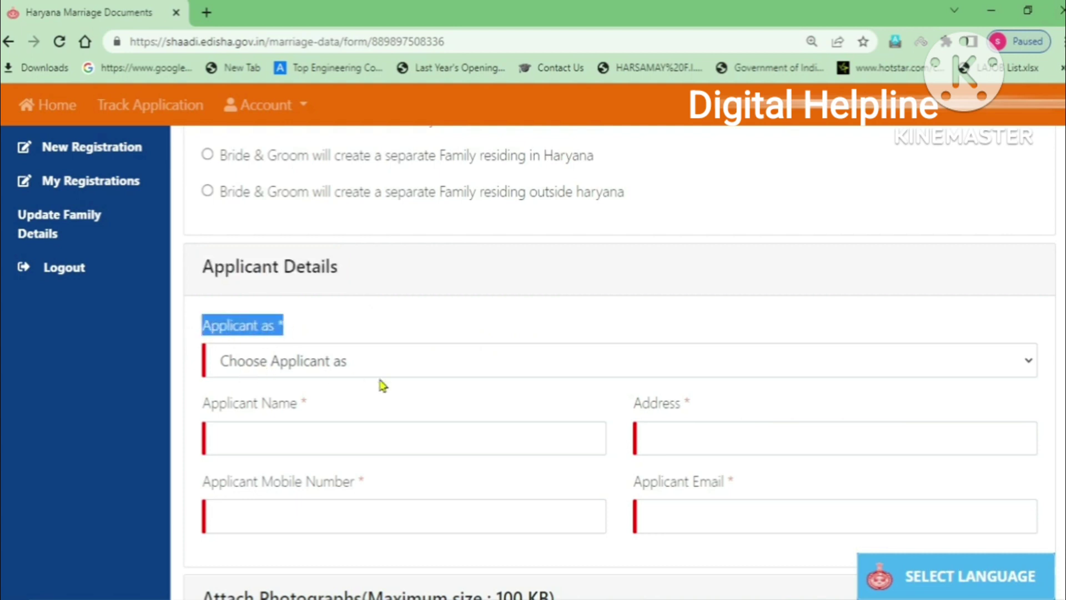
scroll(445, 418, down, 1)
scroll(445, 419, up, 1)
click(302, 374)
drag(200, 336, 290, 332)
click(320, 361)
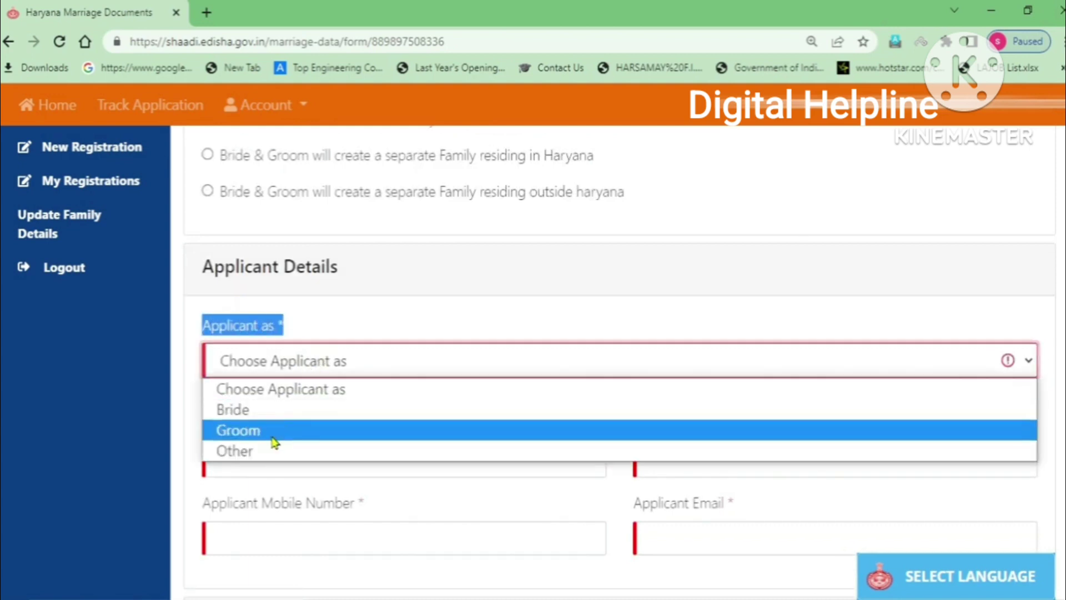
click(260, 417)
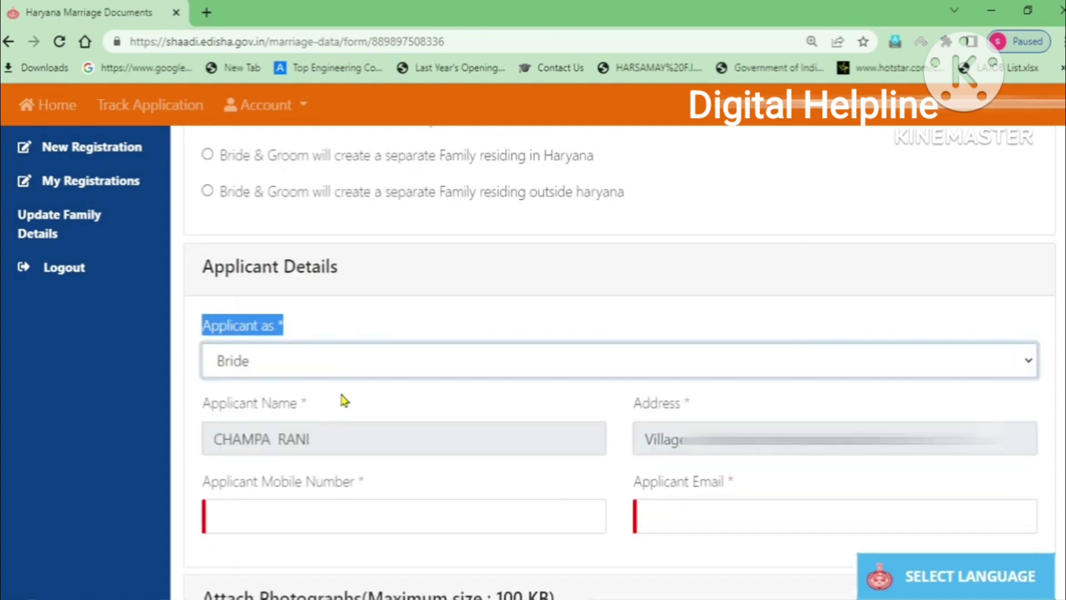
Review the applicant's name, address, mobile number and email fields in the Applicant Details section
click(369, 322)
drag(199, 410, 317, 408)
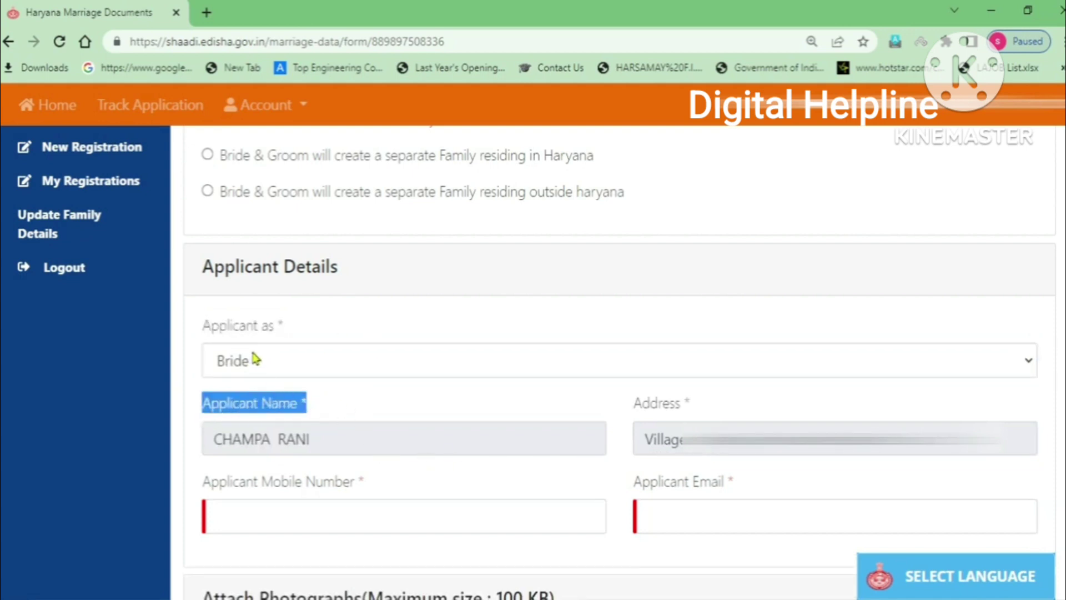
click(393, 406)
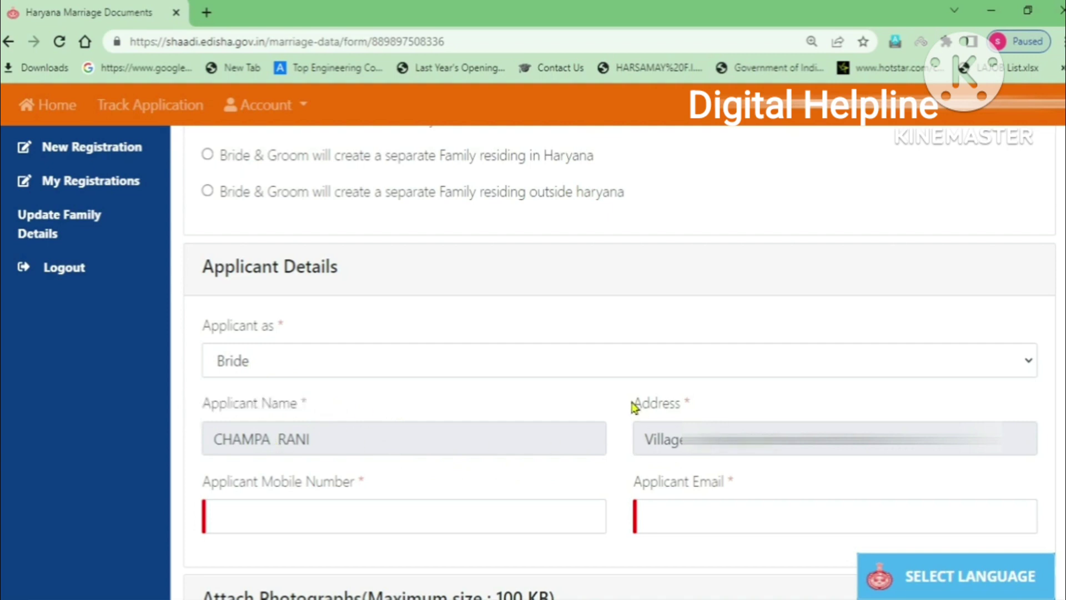
drag(633, 404, 698, 408)
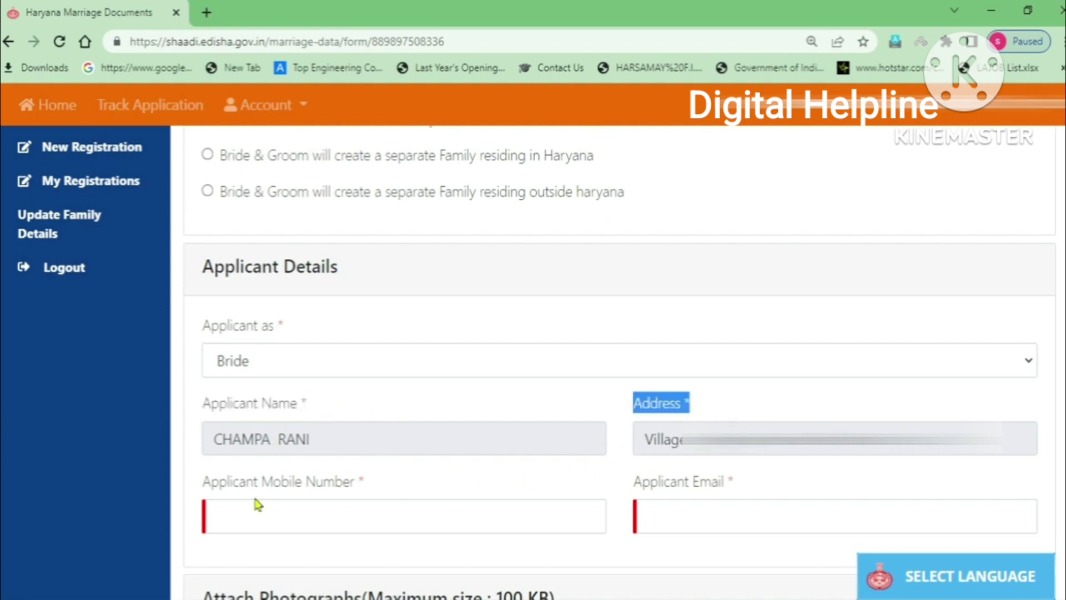
drag(203, 483, 360, 509)
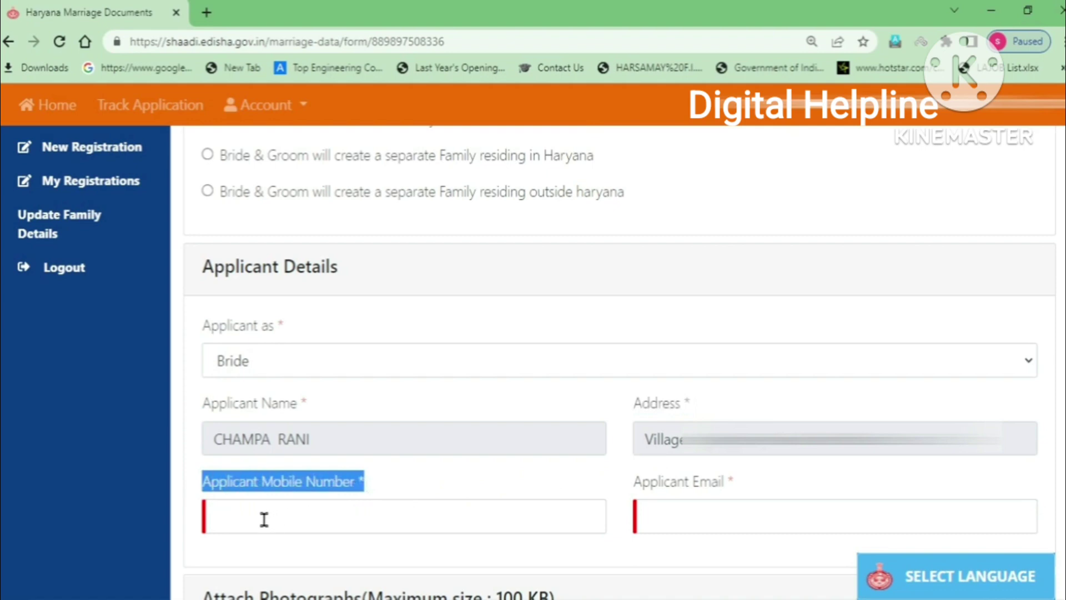
drag(634, 482, 686, 526)
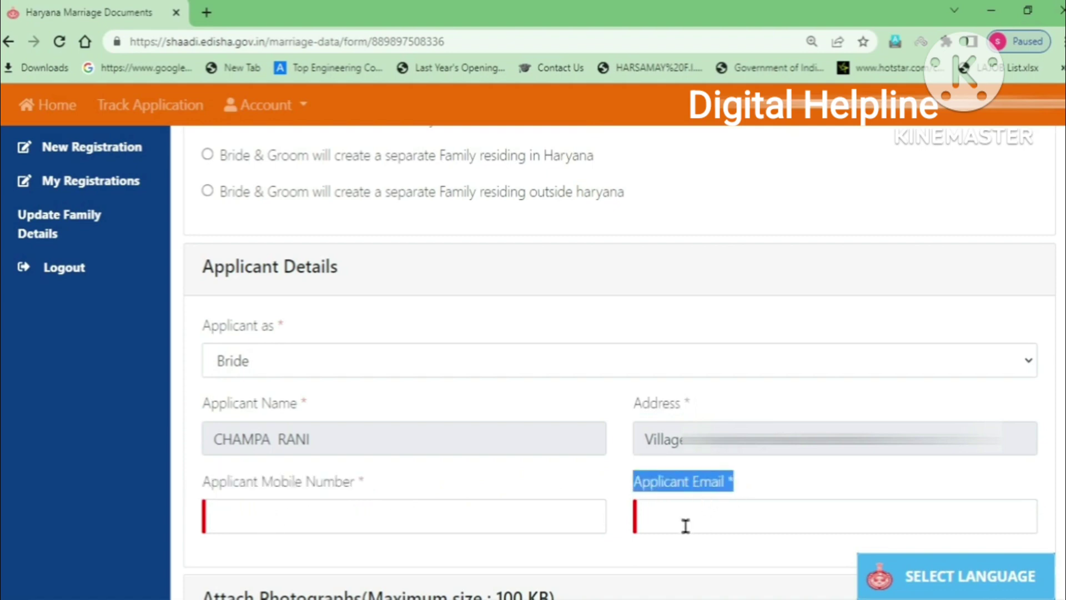
click(672, 560)
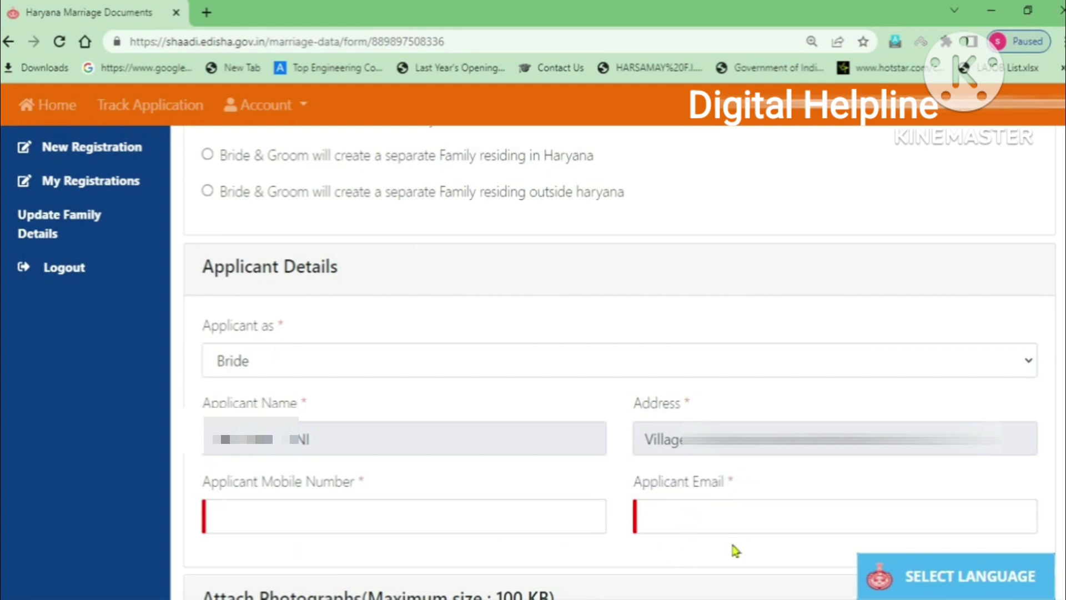
Check the photograph size limit and the upload fields for the groom's and bride's photos
scroll(698, 527, down, 5)
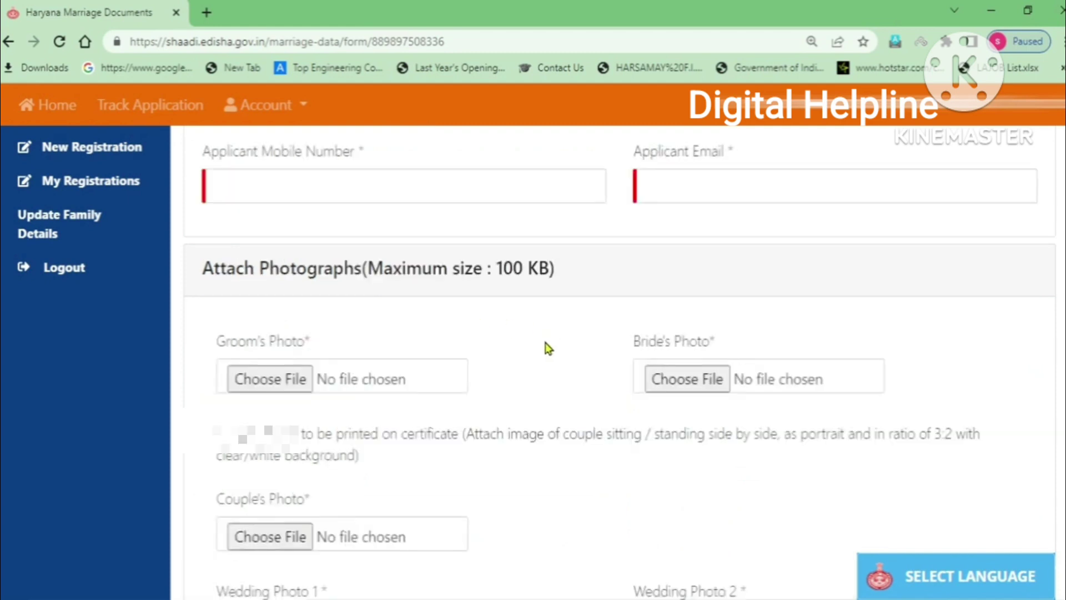
drag(184, 266, 482, 267)
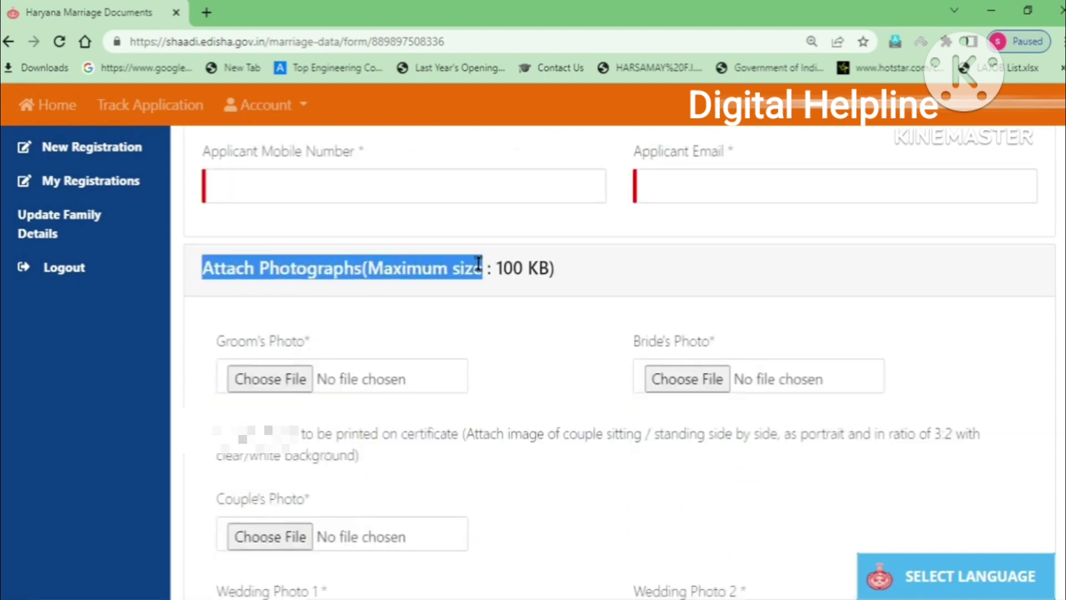
click(345, 337)
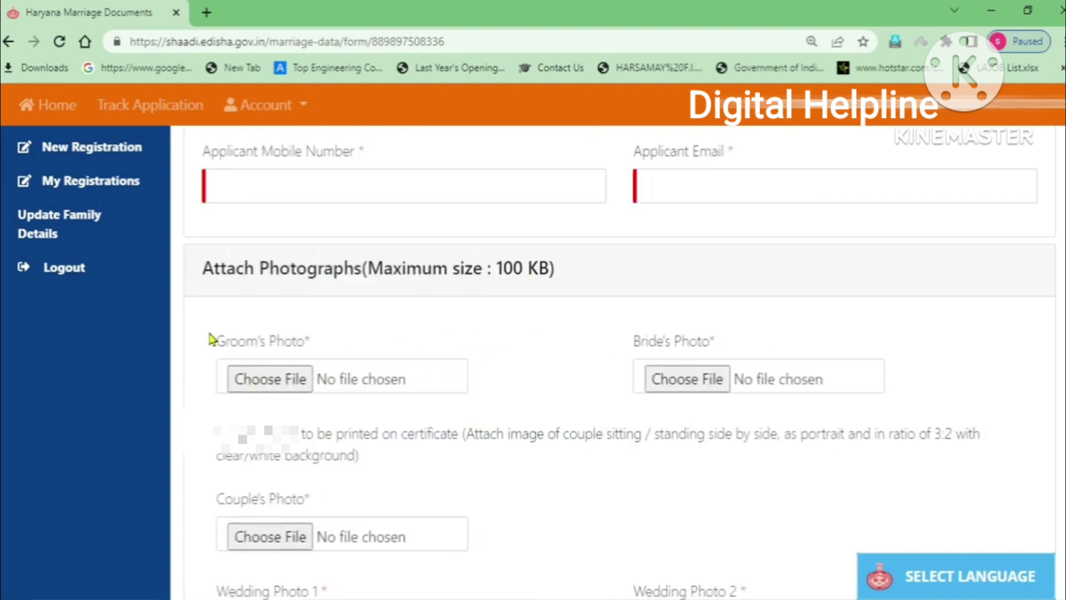
drag(210, 347, 312, 348)
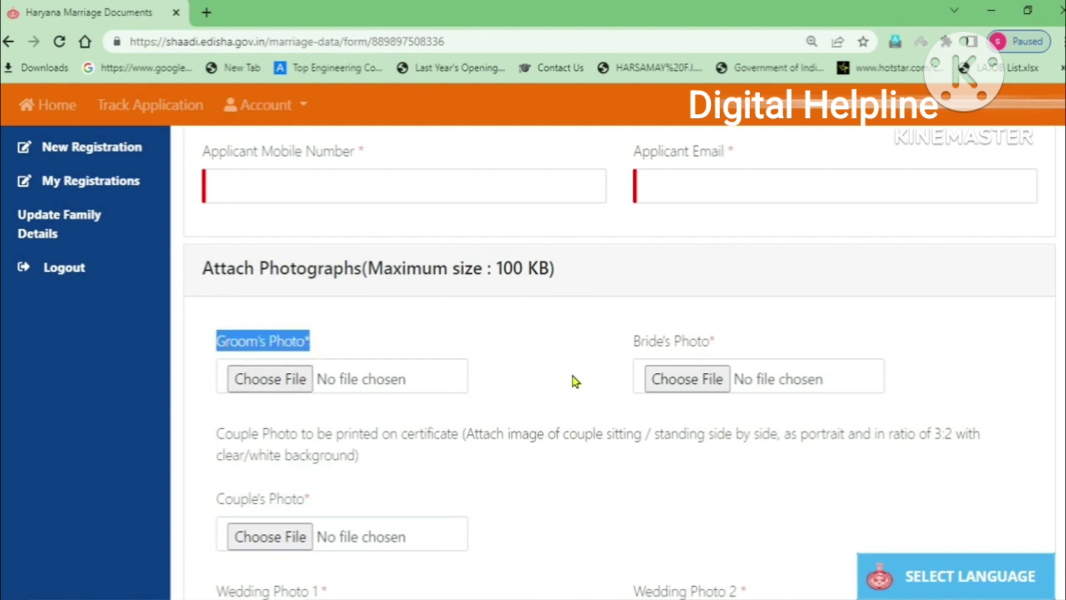
drag(633, 342, 743, 345)
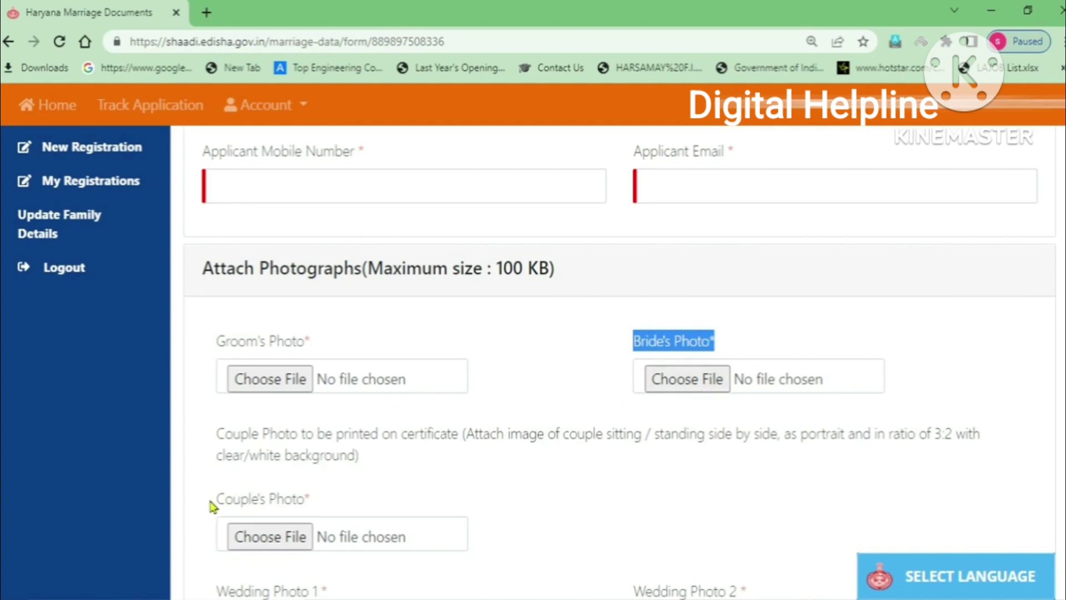
Examine the upload fields for the Couple's Photo, Wedding Photo 1 and Wedding Photo 2
drag(217, 500, 353, 502)
scroll(523, 488, down, 3)
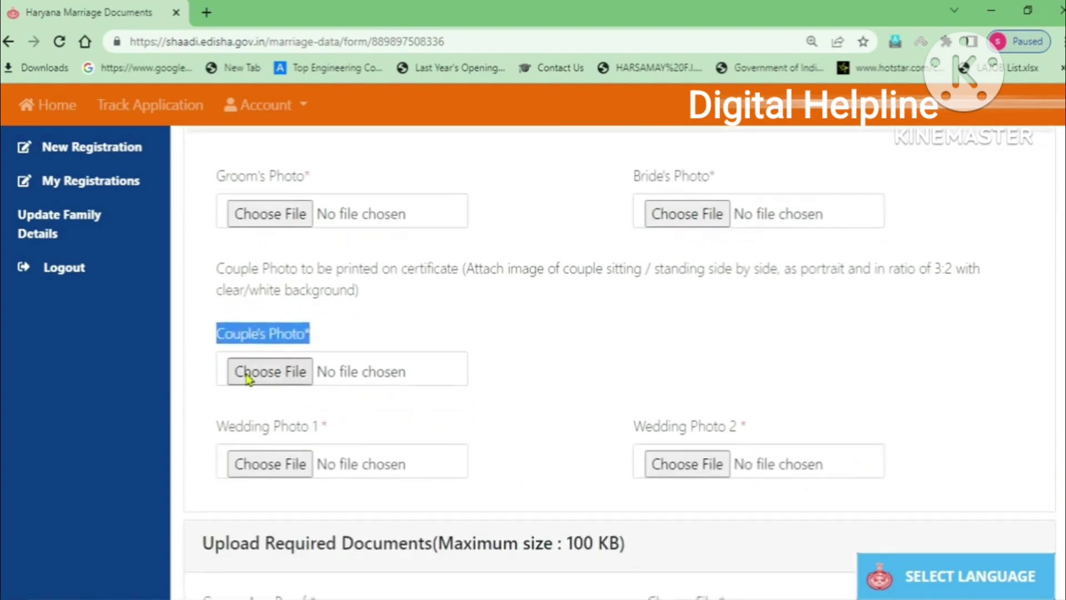
click(574, 368)
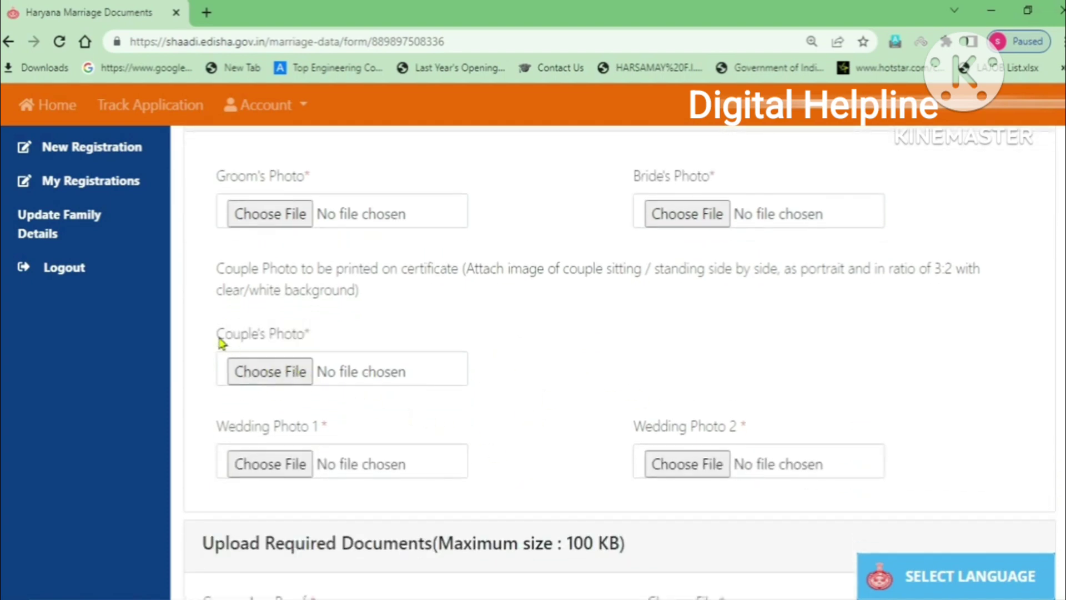
drag(217, 336, 308, 340)
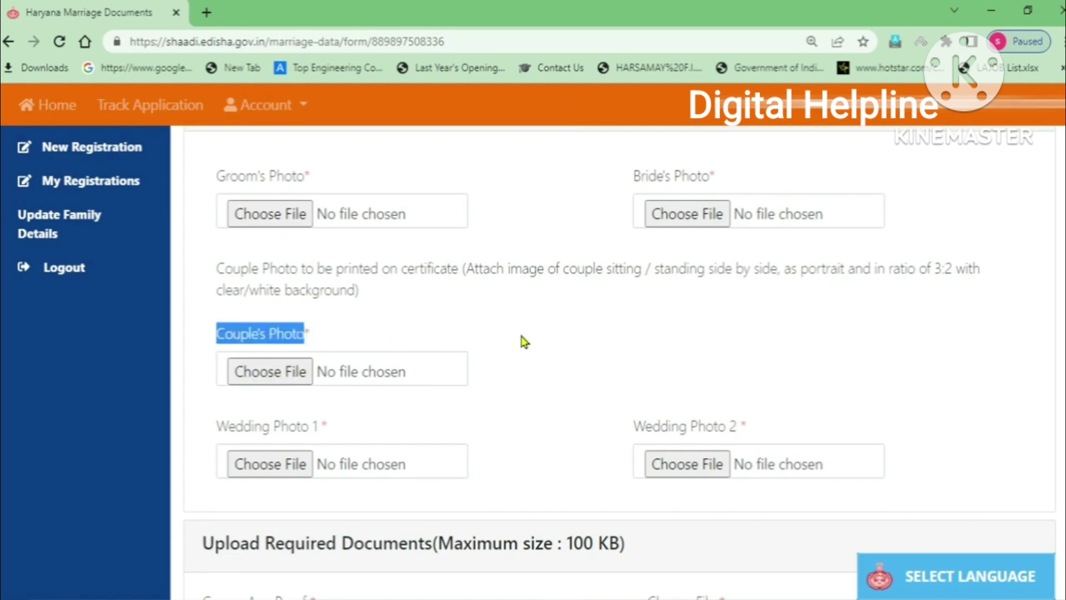
click(547, 342)
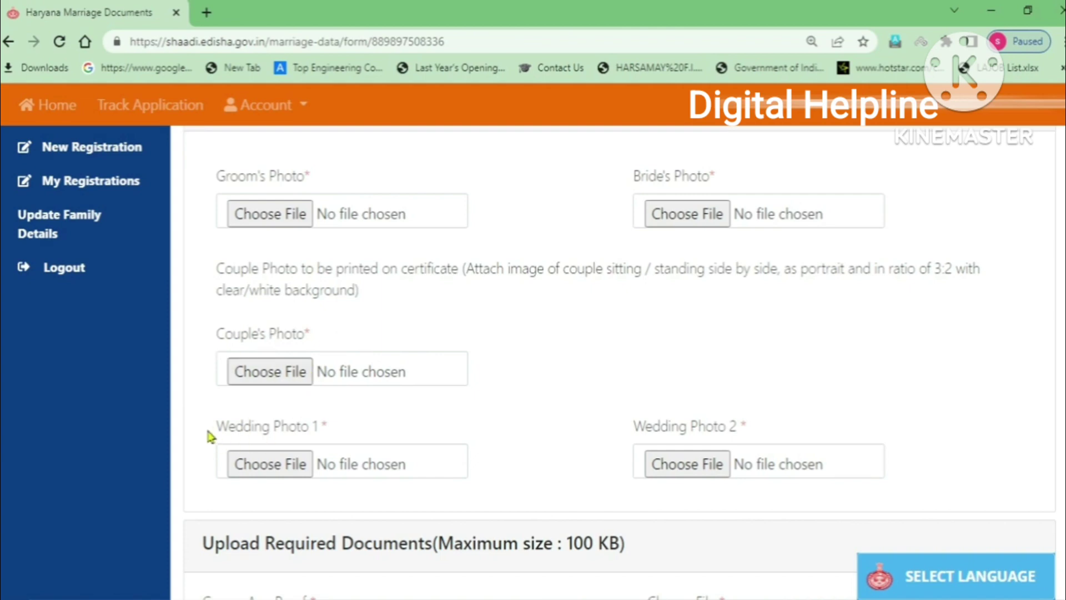
drag(217, 427, 321, 426)
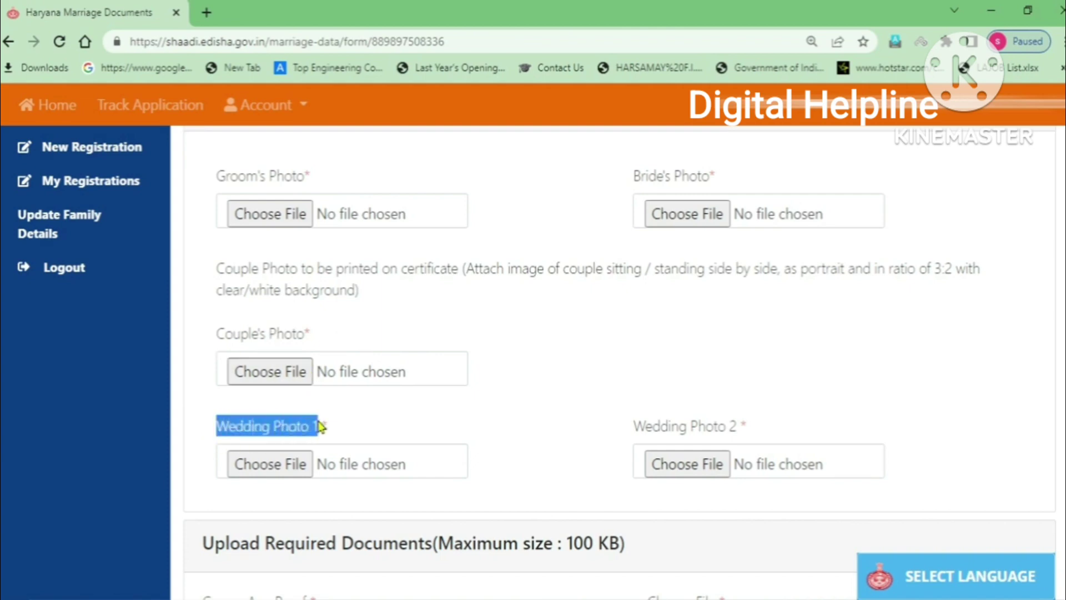
click(532, 439)
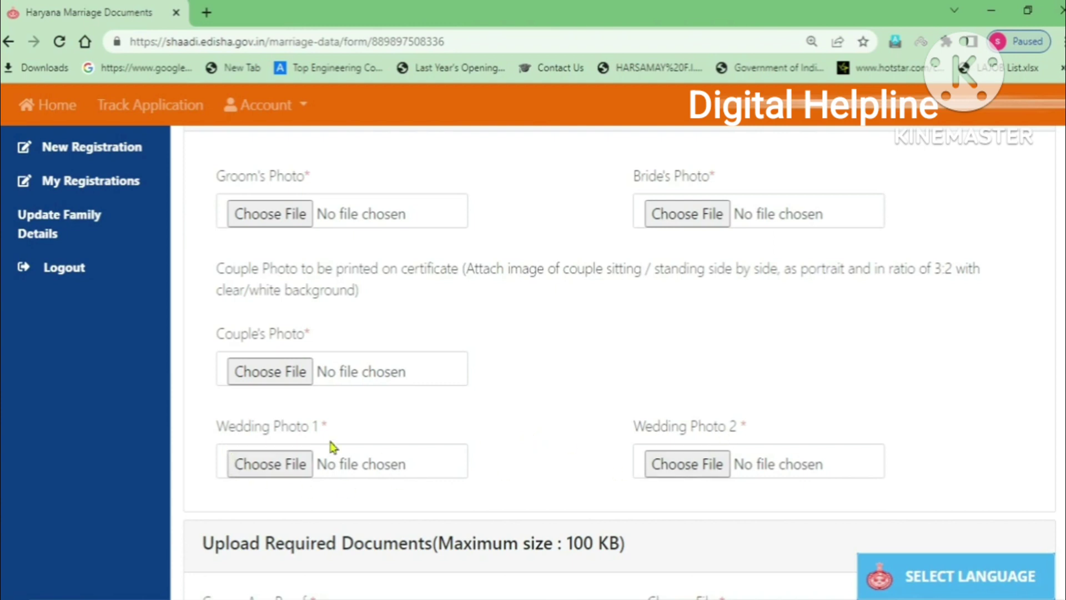
drag(215, 435, 333, 435)
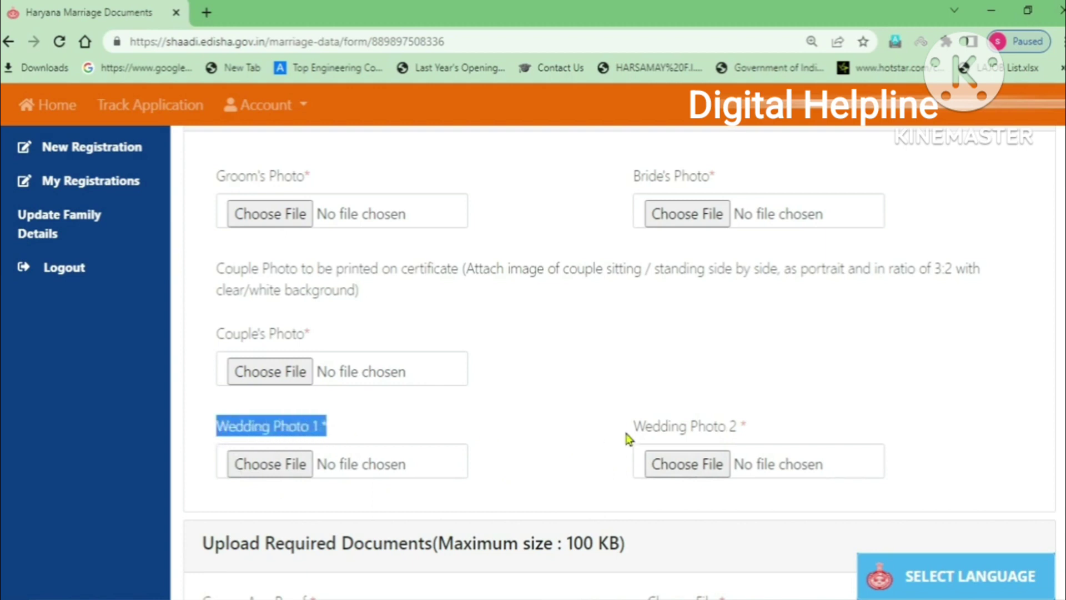
drag(628, 439, 769, 436)
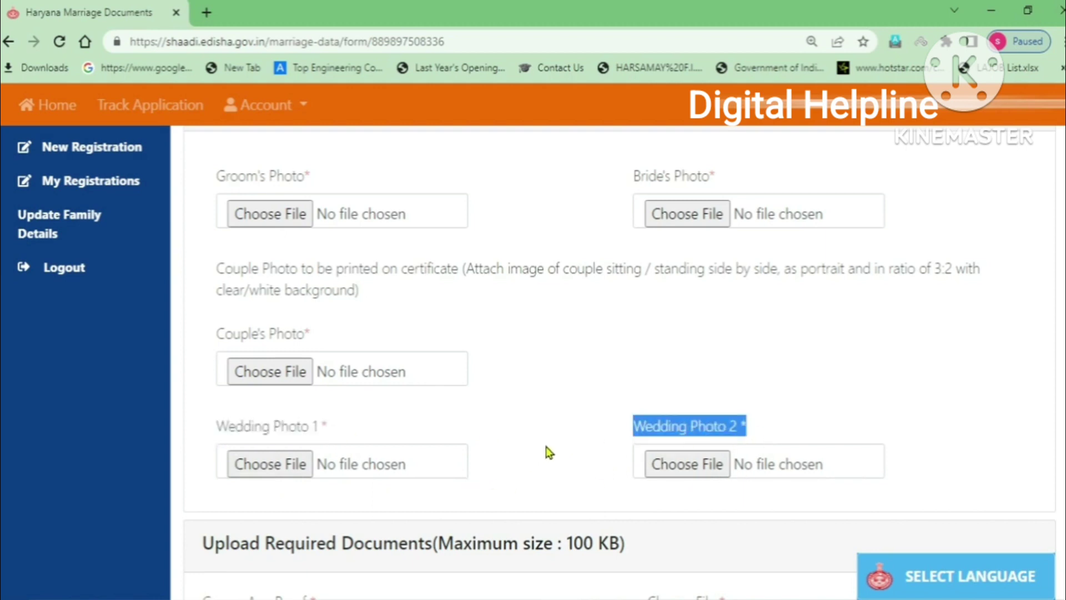
Check the maximum file size stated for the Upload Required Documents section
scroll(560, 433, down, 1)
scroll(560, 420, down, 3)
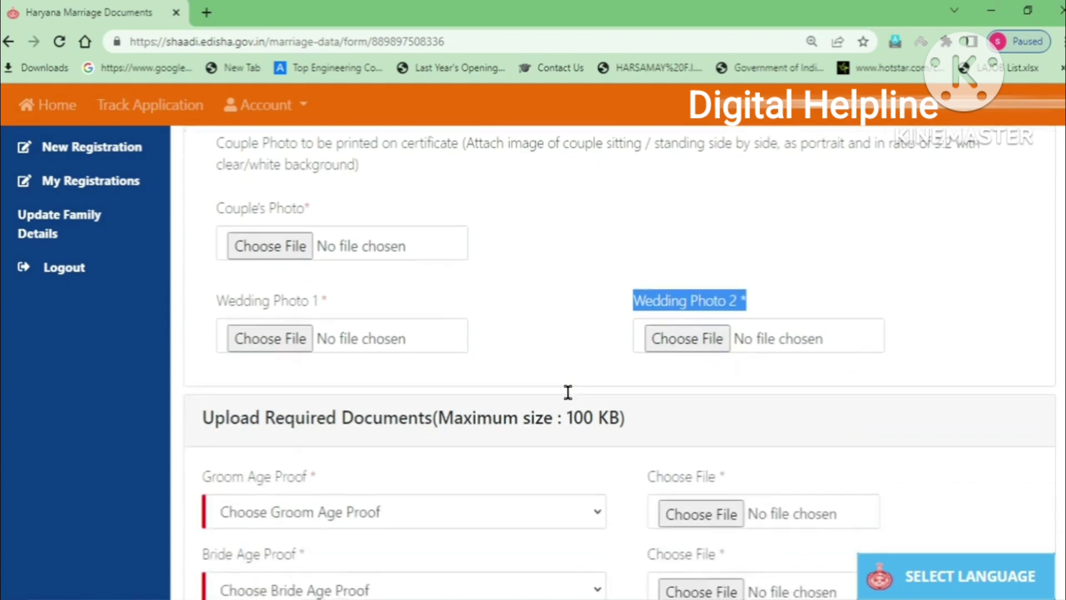
drag(194, 303, 631, 295)
scroll(742, 538, down, 3)
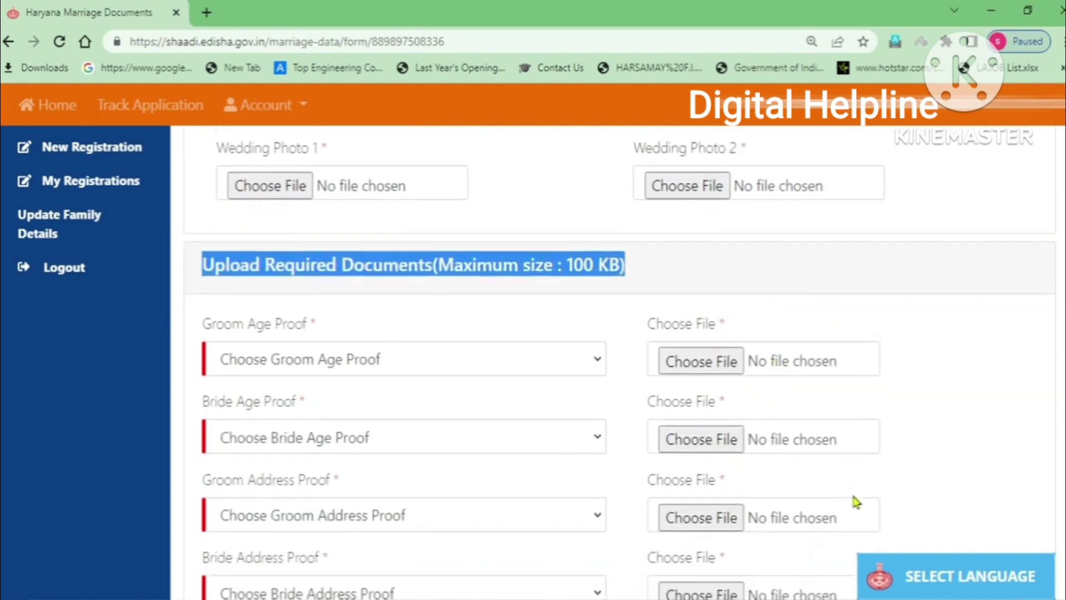
scroll(817, 483, up, 2)
click(805, 321)
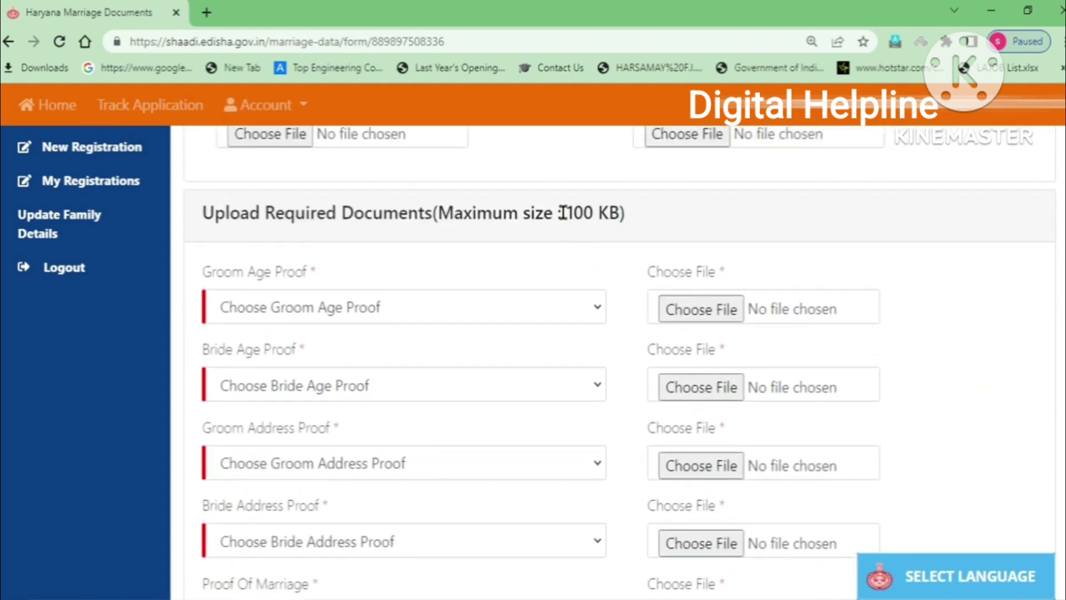
drag(560, 213, 633, 218)
click(965, 369)
Examine the Groom Age Proof and Bride Age Proof fields and their file upload controls
drag(201, 278, 311, 284)
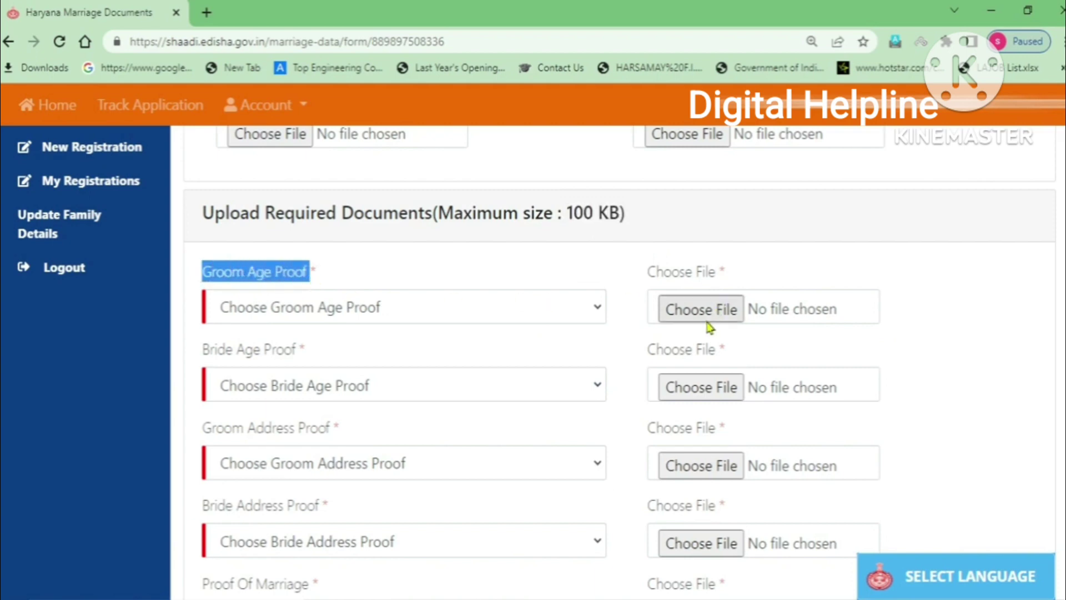
click(999, 331)
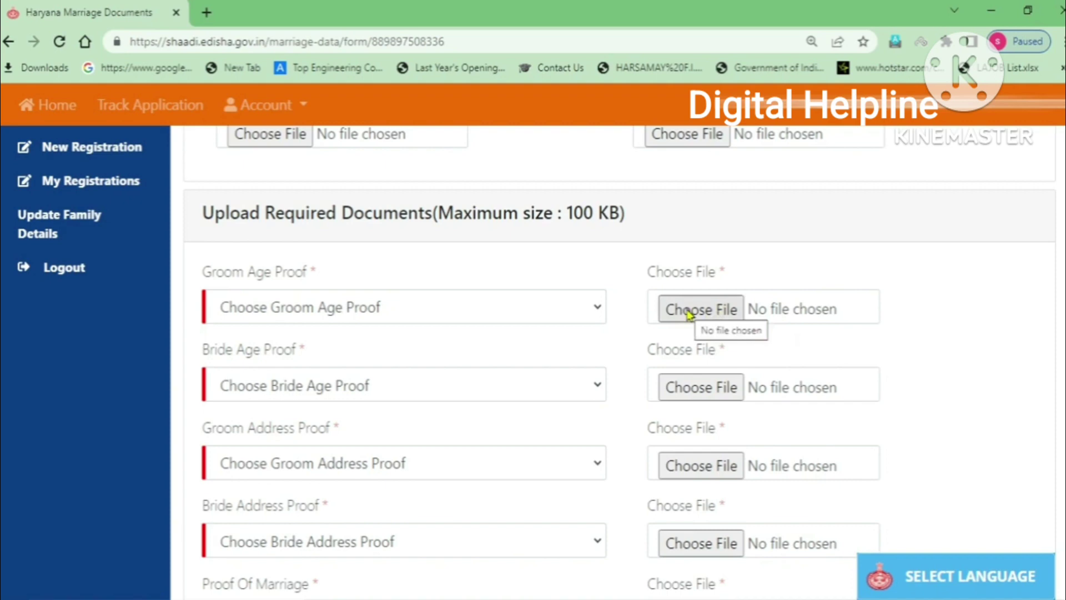
drag(192, 357, 319, 369)
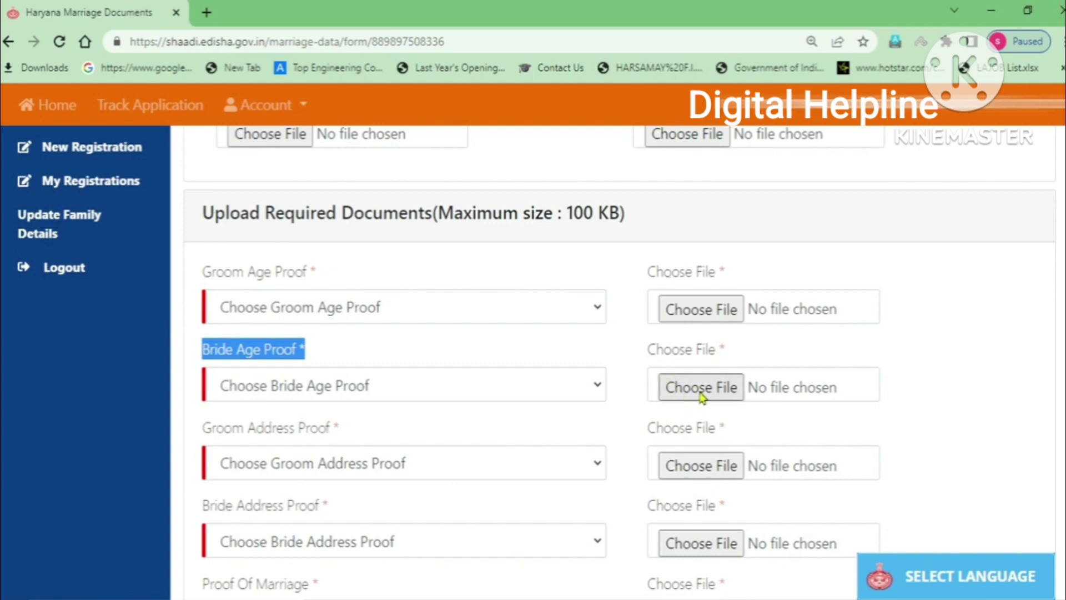
click(276, 454)
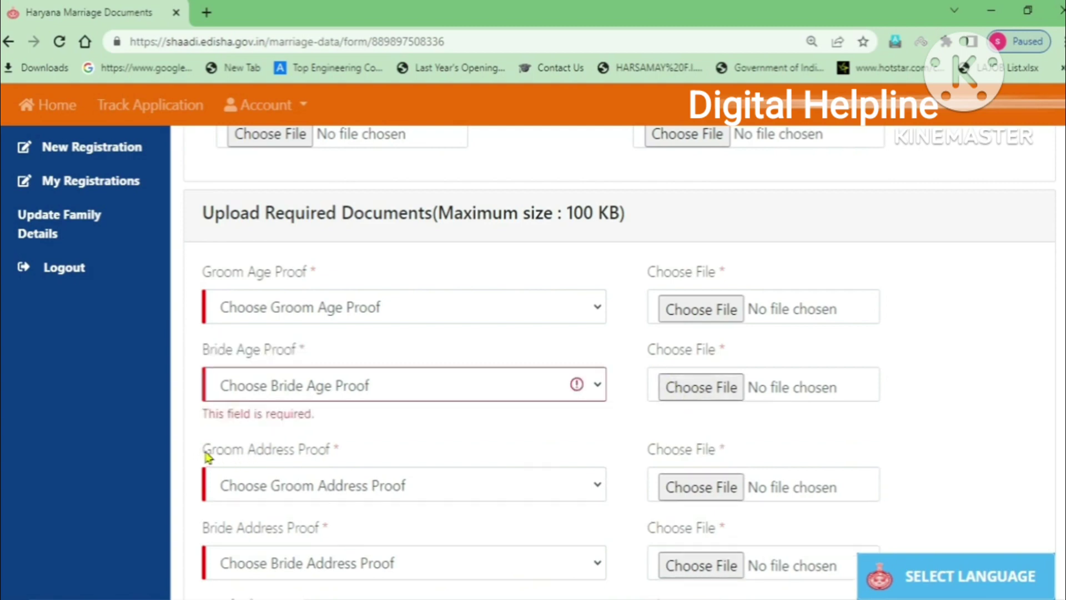
Set the Groom Address Proof document type to Voter ID Card
drag(203, 449, 343, 454)
scroll(440, 452, down, 3)
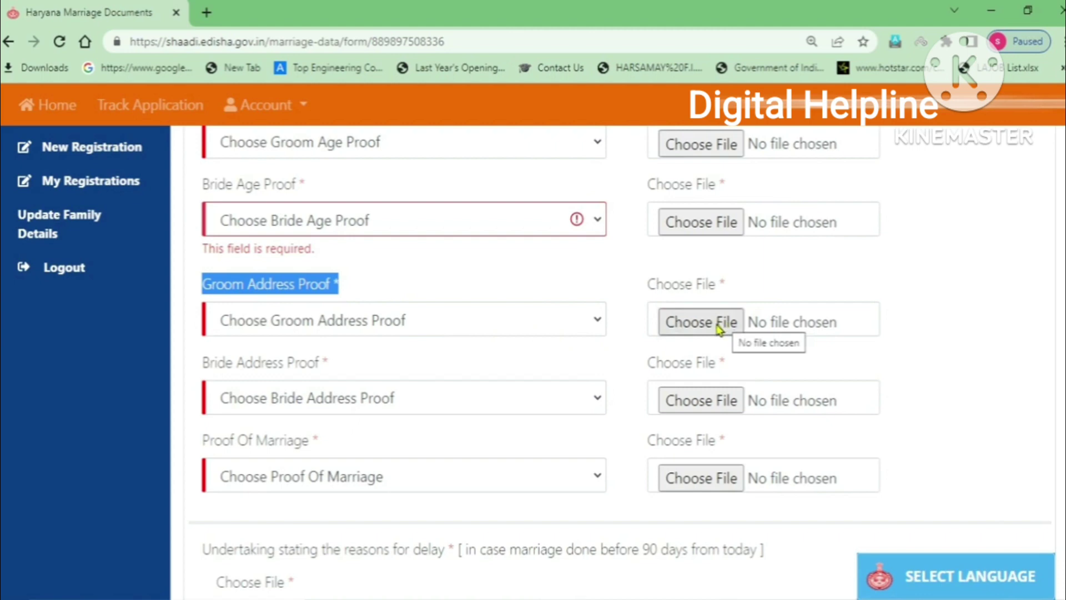
click(417, 331)
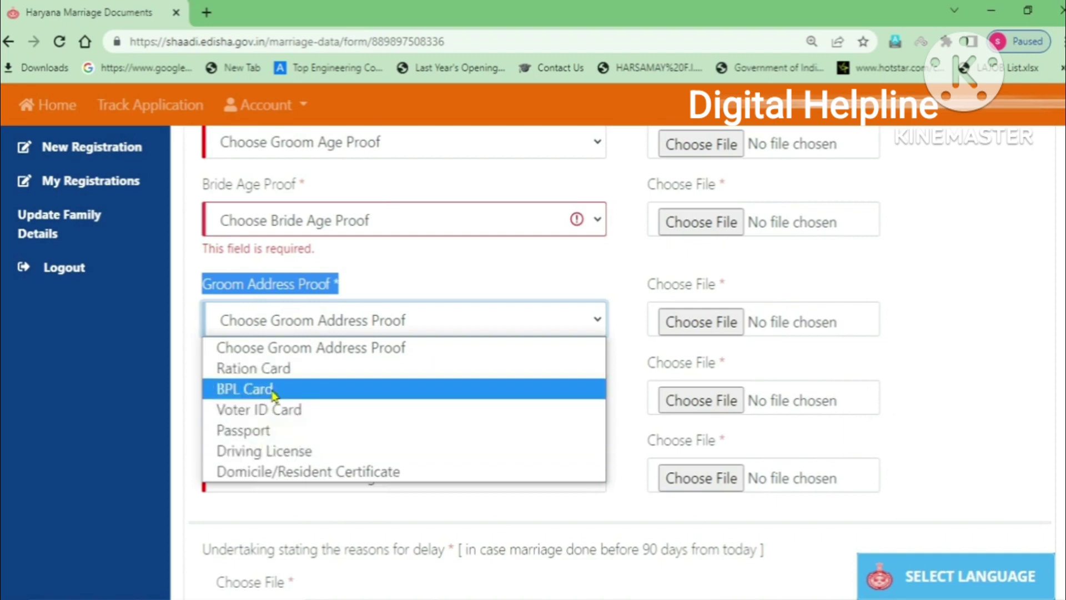
click(300, 410)
Set the Bride Address Proof document type to Voter ID Card
scroll(333, 377, down, 2)
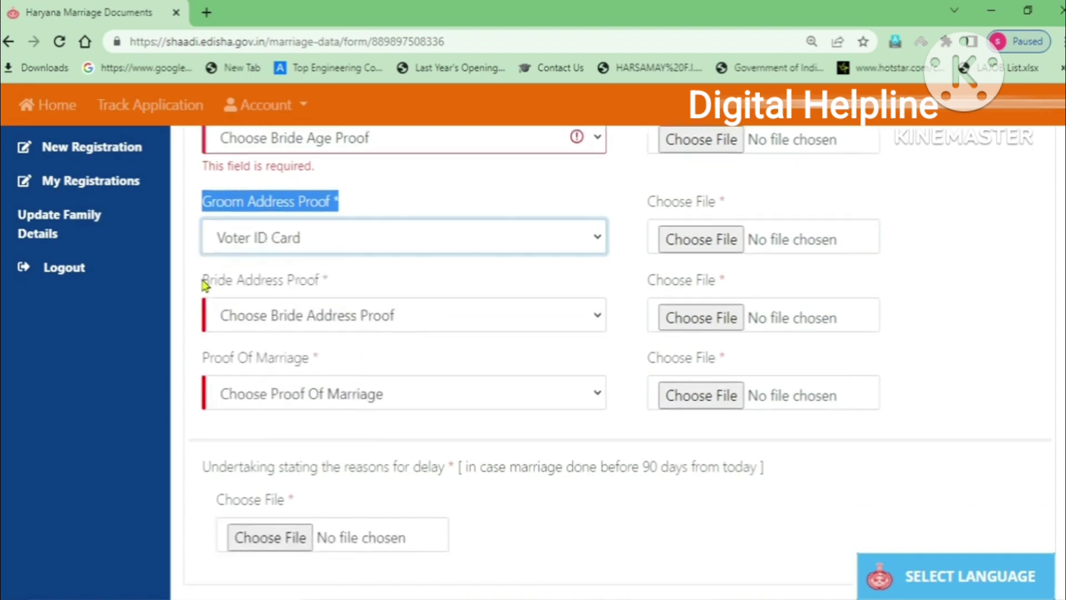
drag(204, 282, 327, 284)
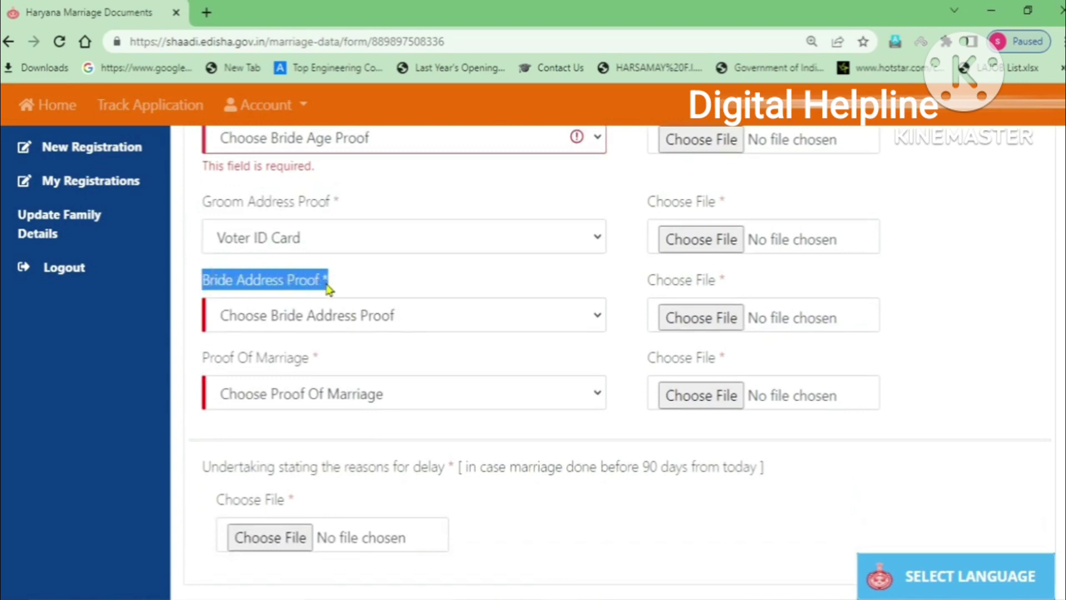
click(357, 316)
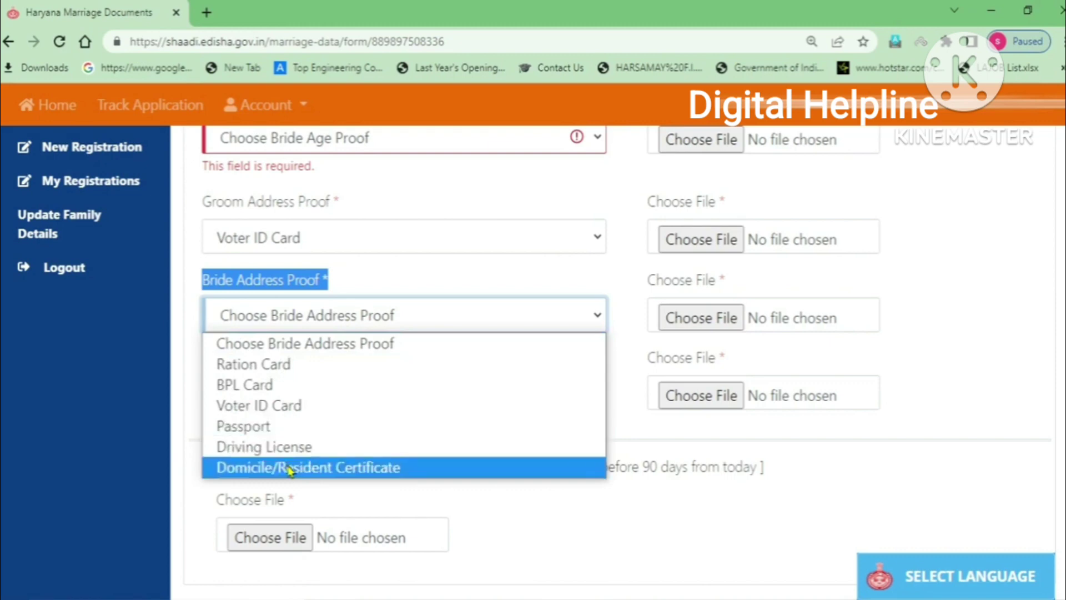
click(271, 410)
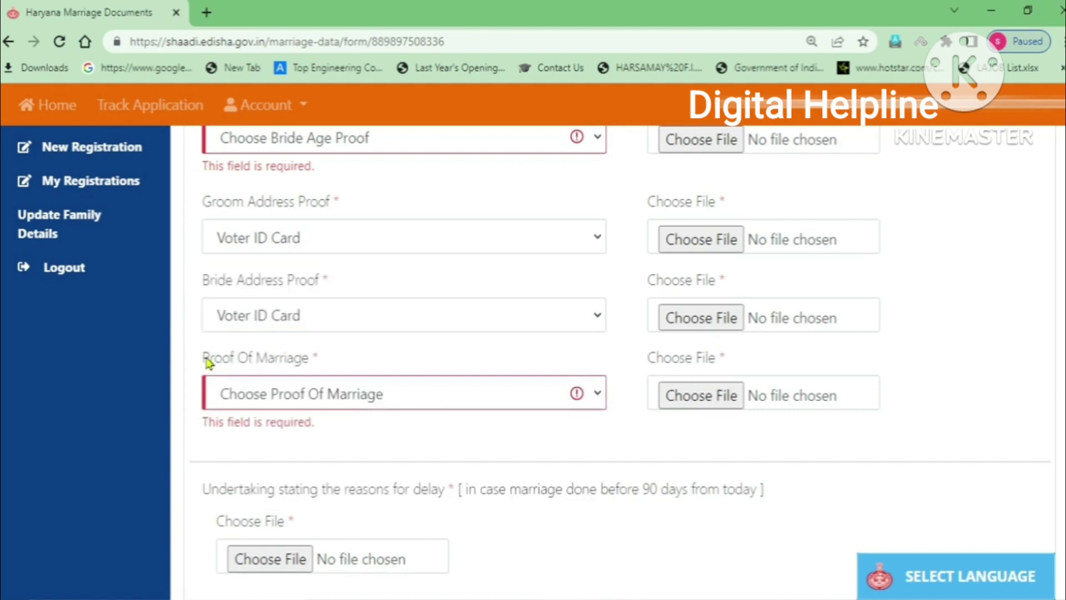
Set the Proof Of Marriage to Declaration from the venue of marriage
drag(201, 364, 319, 355)
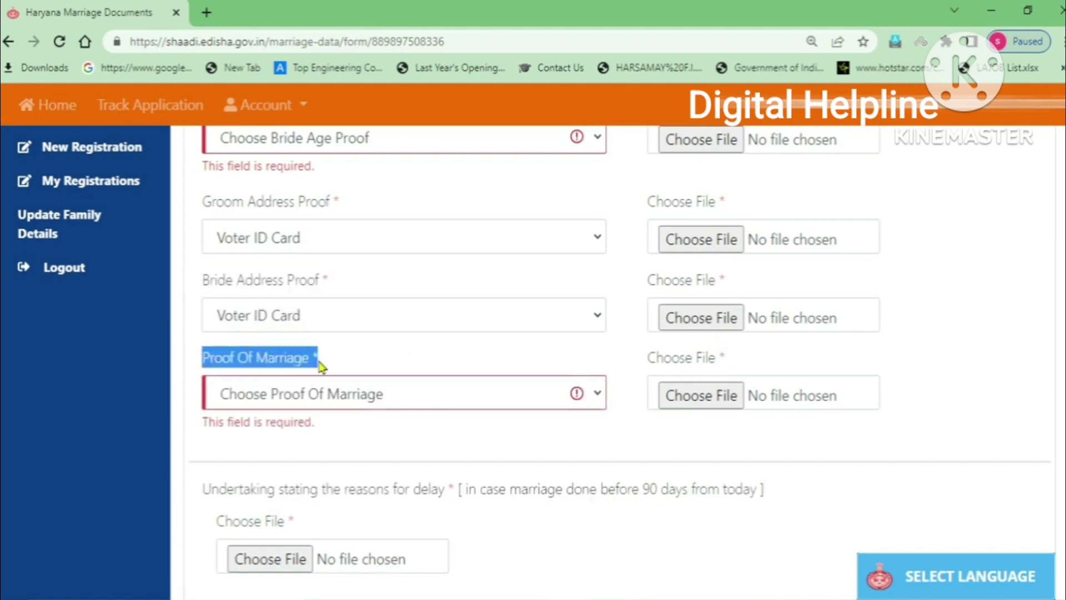
click(381, 399)
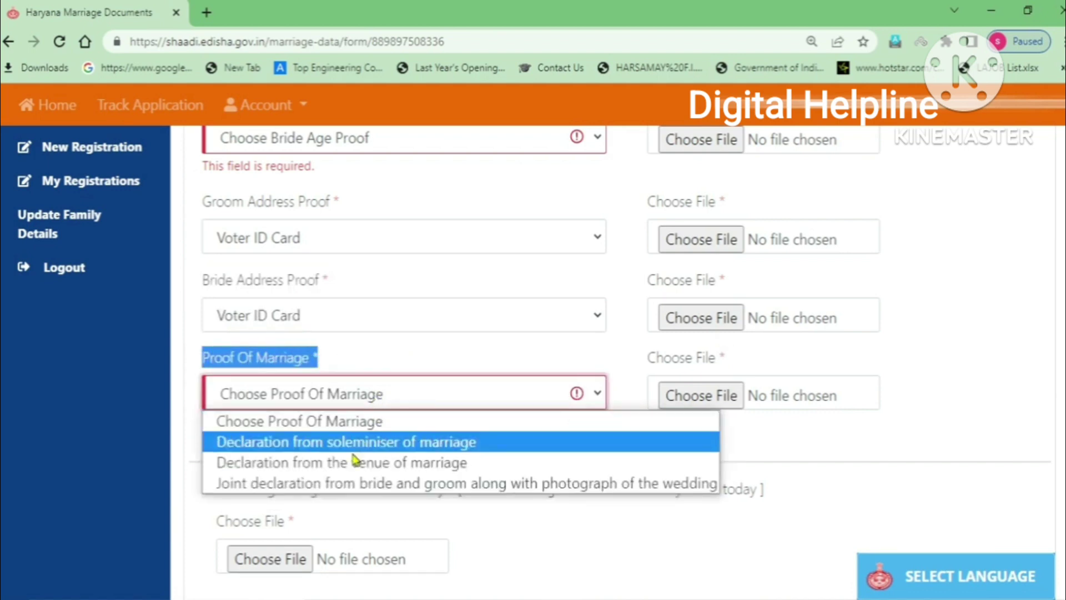
click(426, 468)
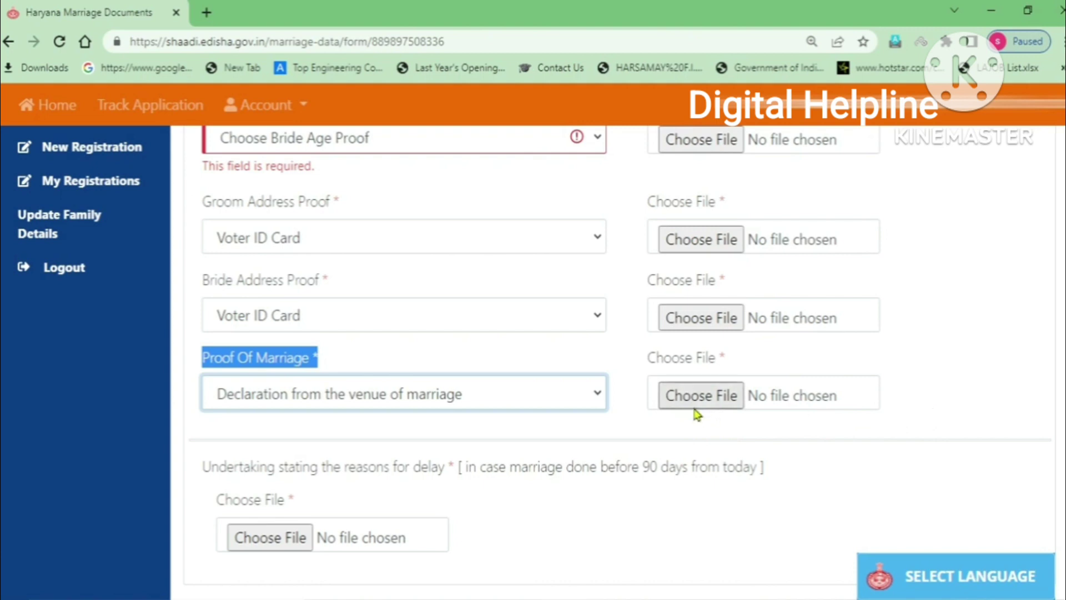
Read the undertaking requirement stating the reasons for delay, including its 90-day condition, and examine its upload field
scroll(626, 528, down, 2)
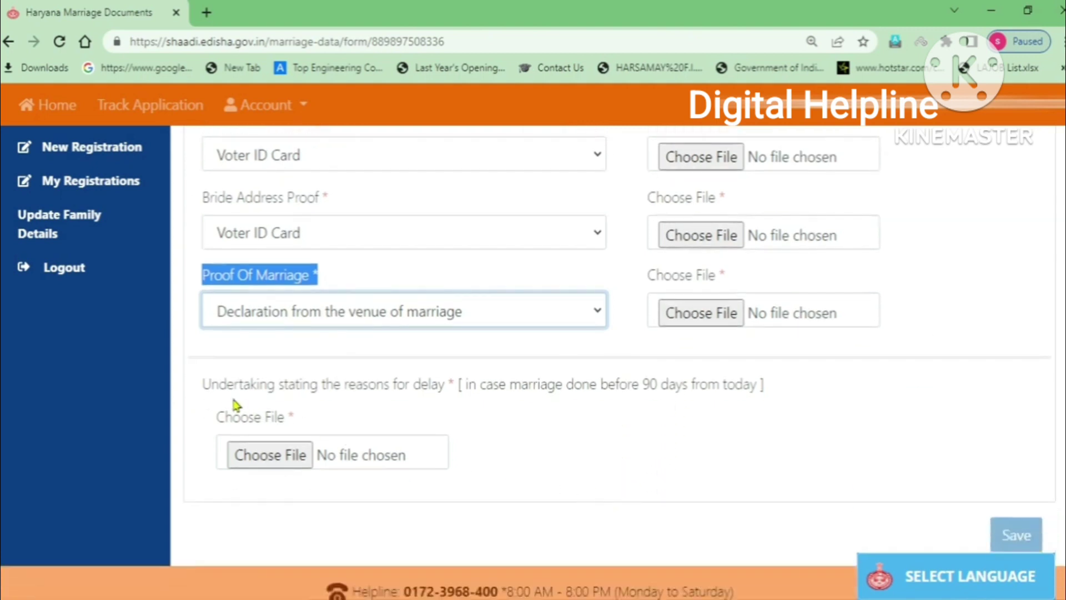
drag(202, 388, 449, 398)
click(613, 464)
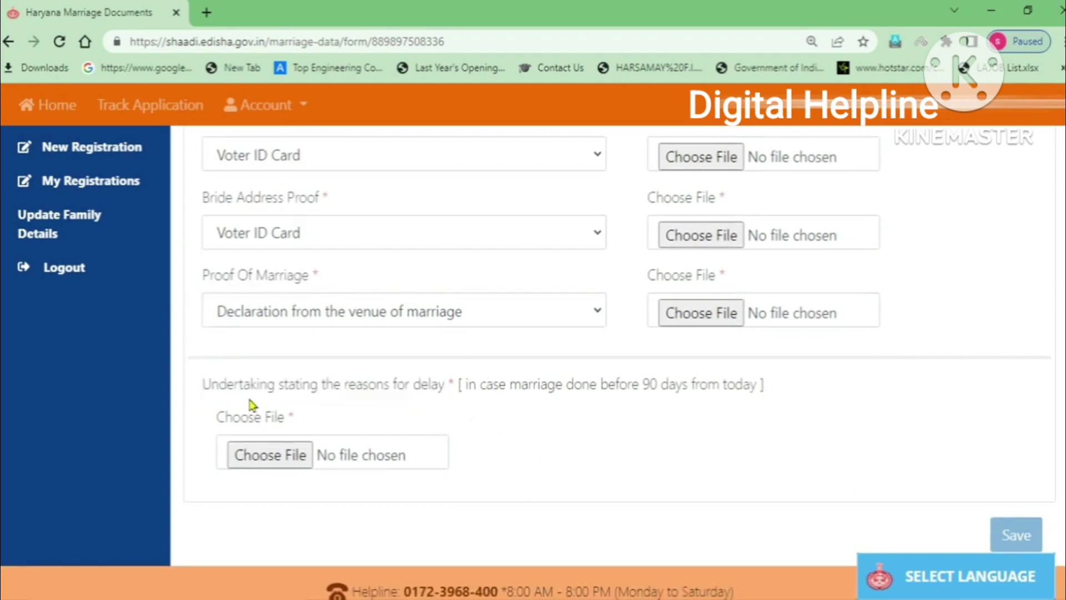
drag(204, 384, 446, 385)
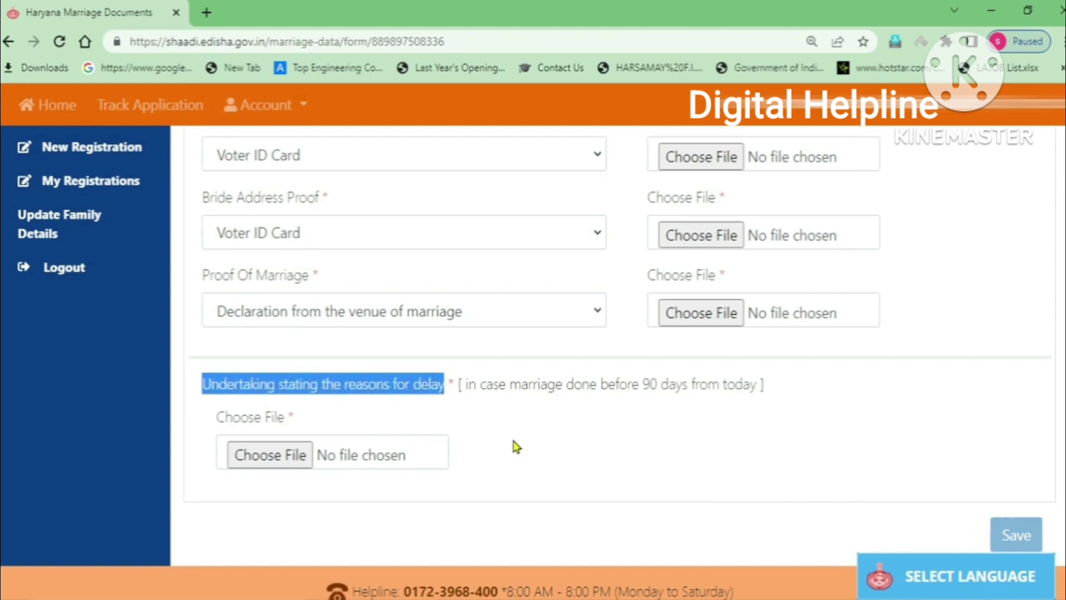
click(558, 442)
drag(203, 387, 450, 398)
click(585, 440)
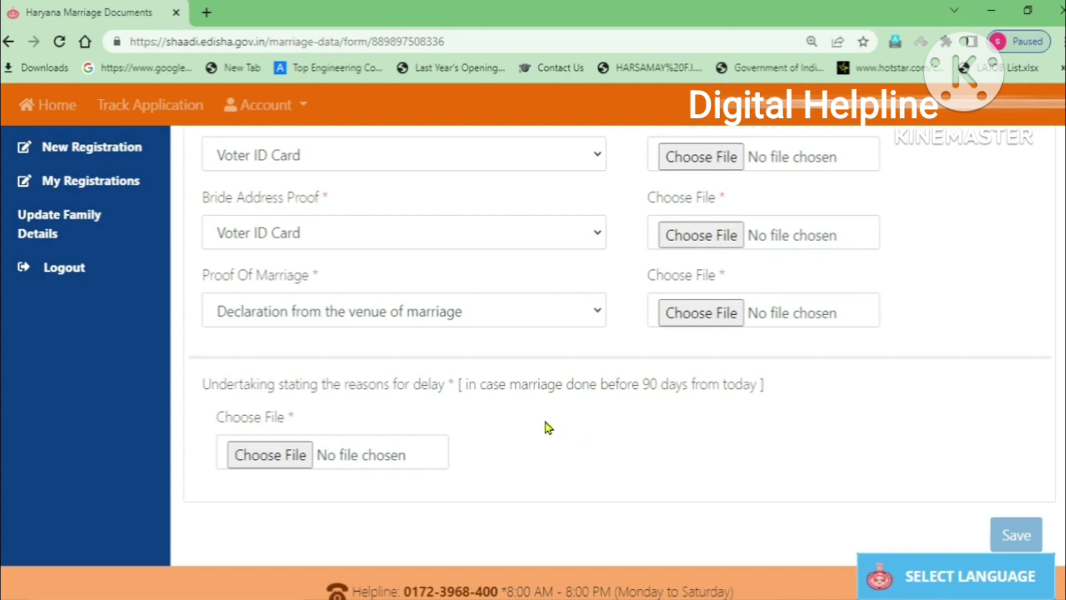
drag(493, 386, 762, 387)
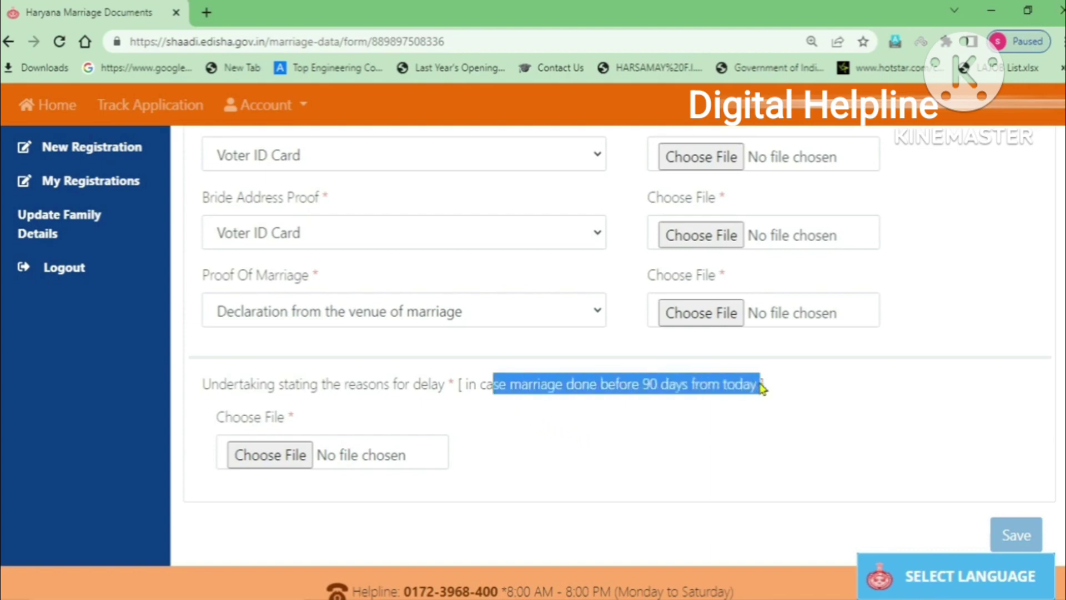
click(666, 466)
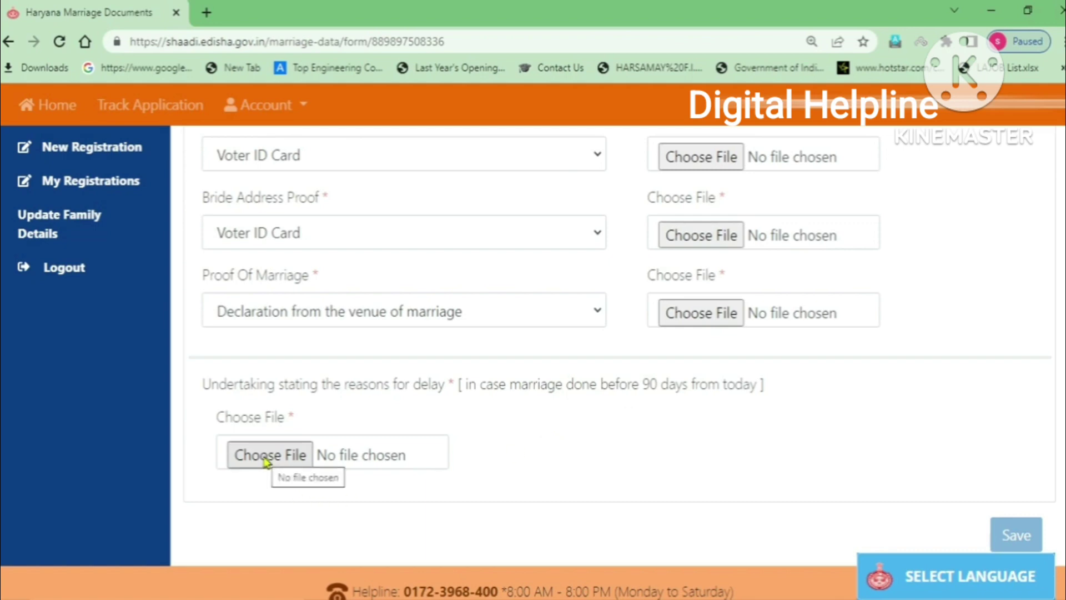
Save the marriage registration application, accept that it cannot be changed, and dismiss the success message
scroll(578, 383, down, 1)
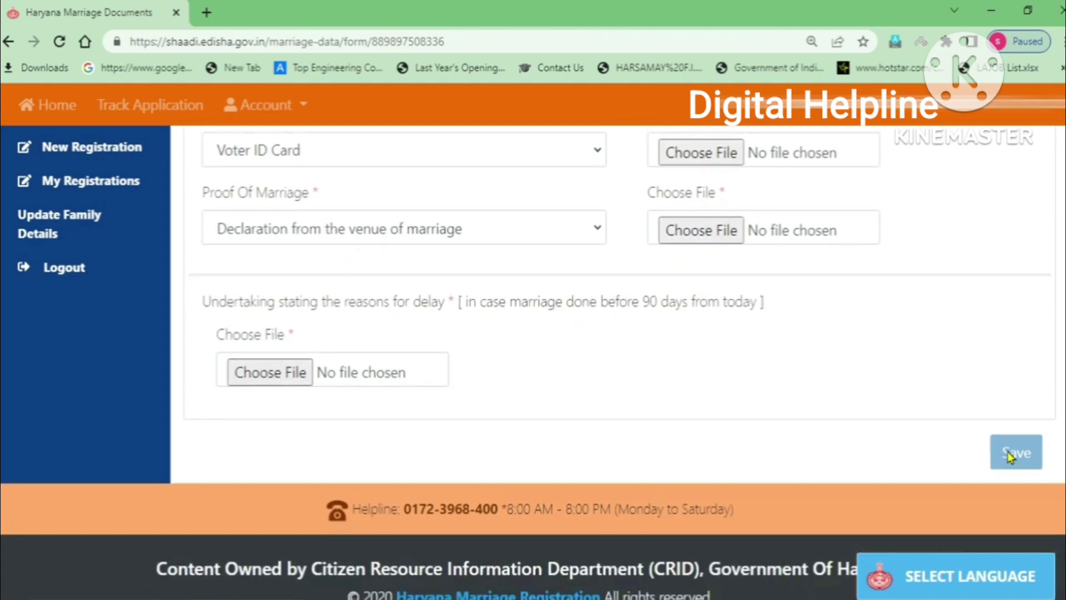
click(1016, 347)
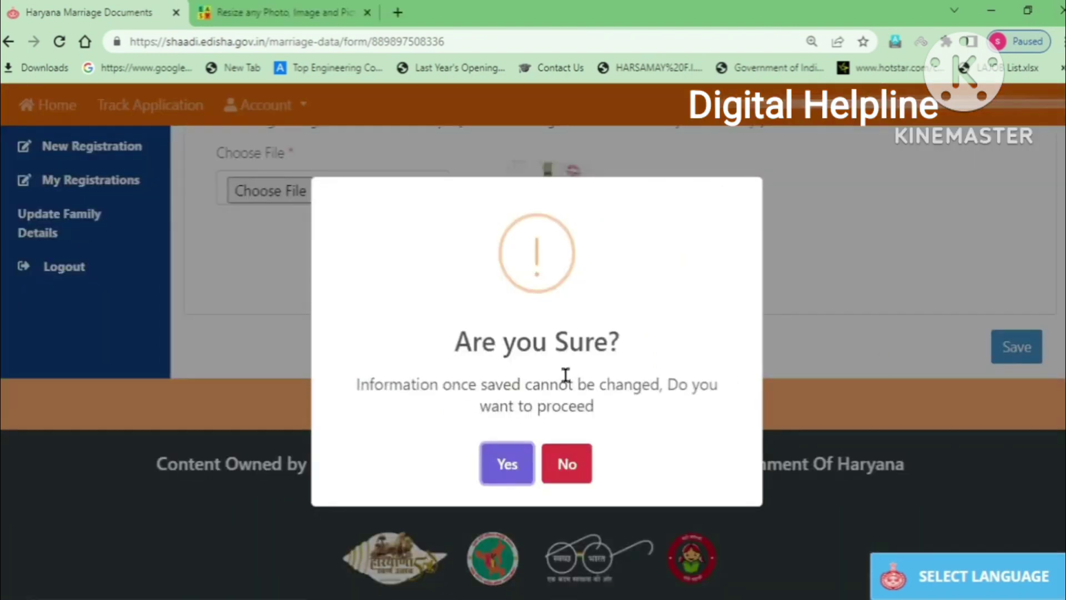
click(502, 464)
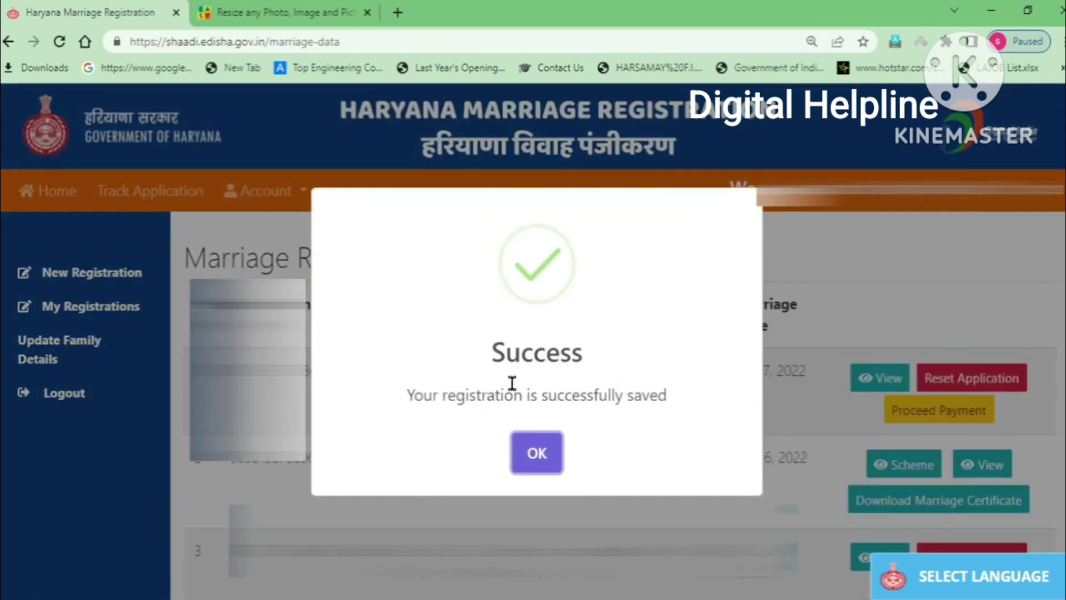
drag(407, 395, 667, 396)
click(540, 457)
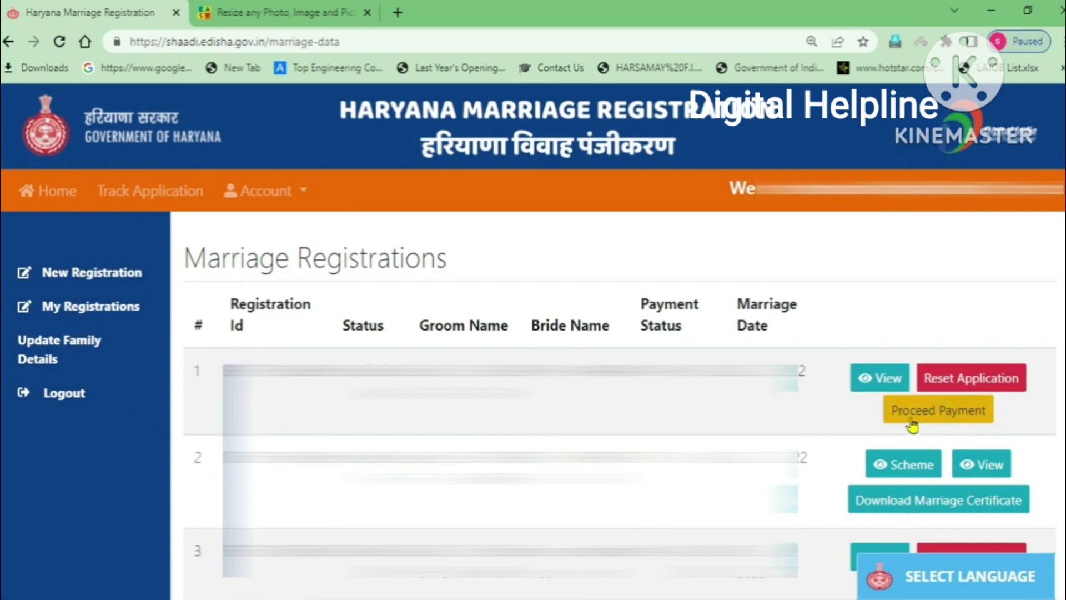
Start the payment for the first listed registration and choose Punjab National Bank Aggregator as the bank
click(930, 416)
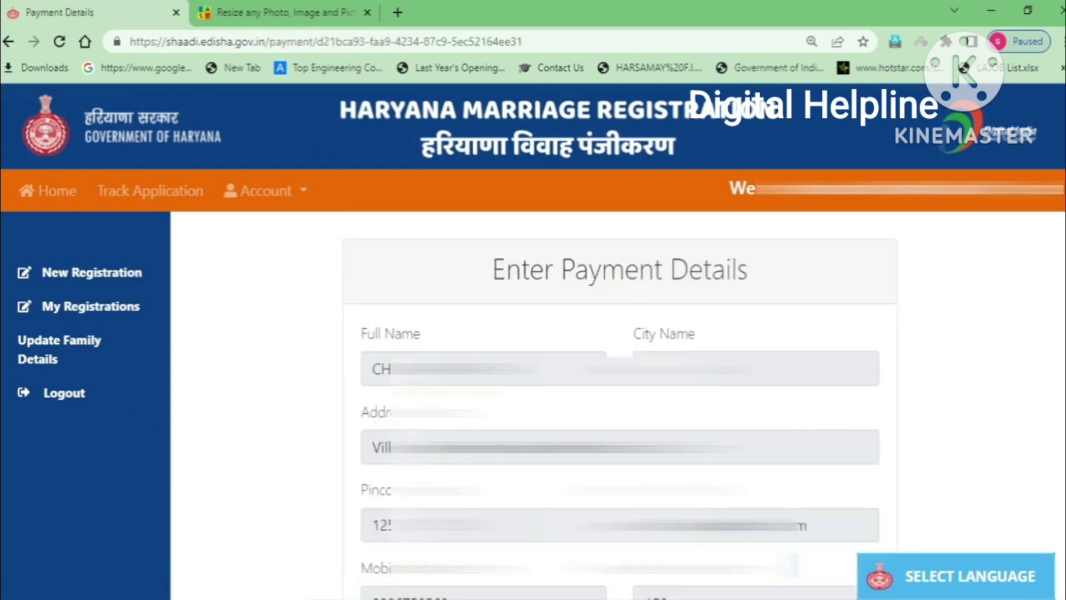
drag(494, 268, 751, 276)
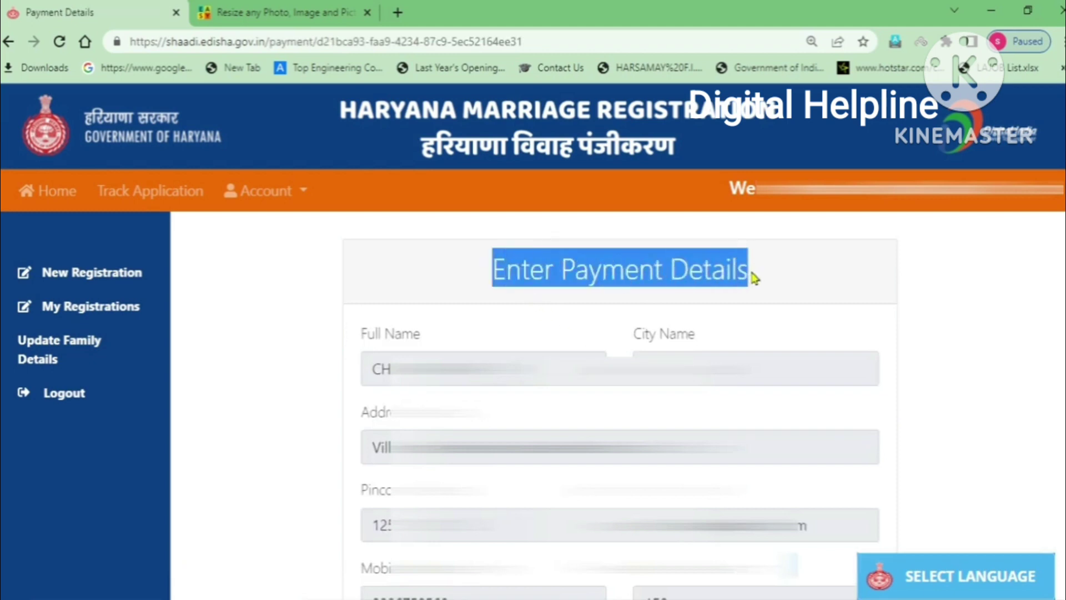
scroll(656, 354, down, 5)
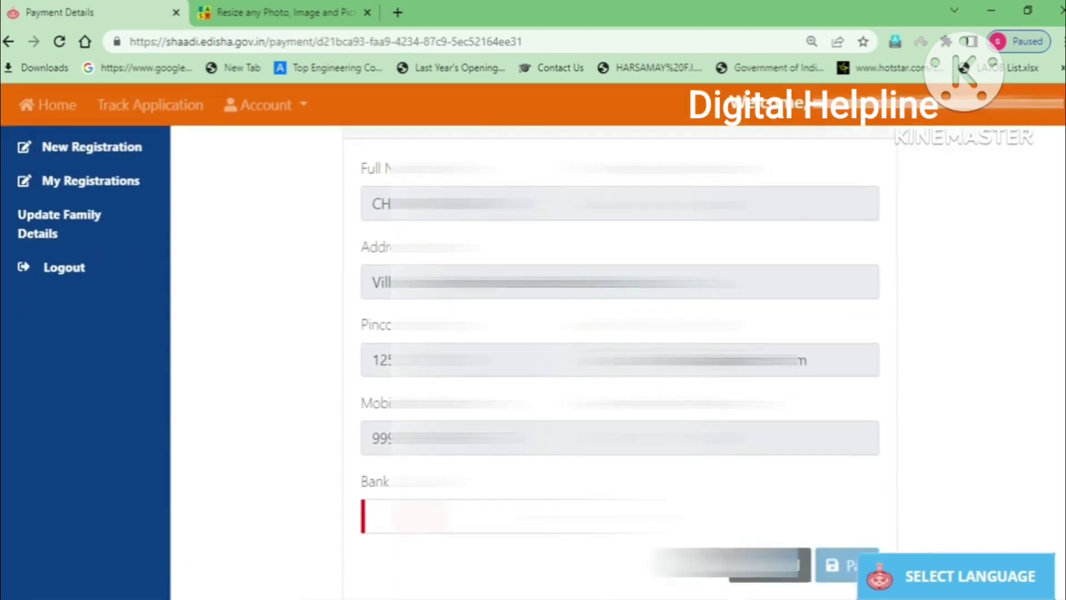
click(598, 435)
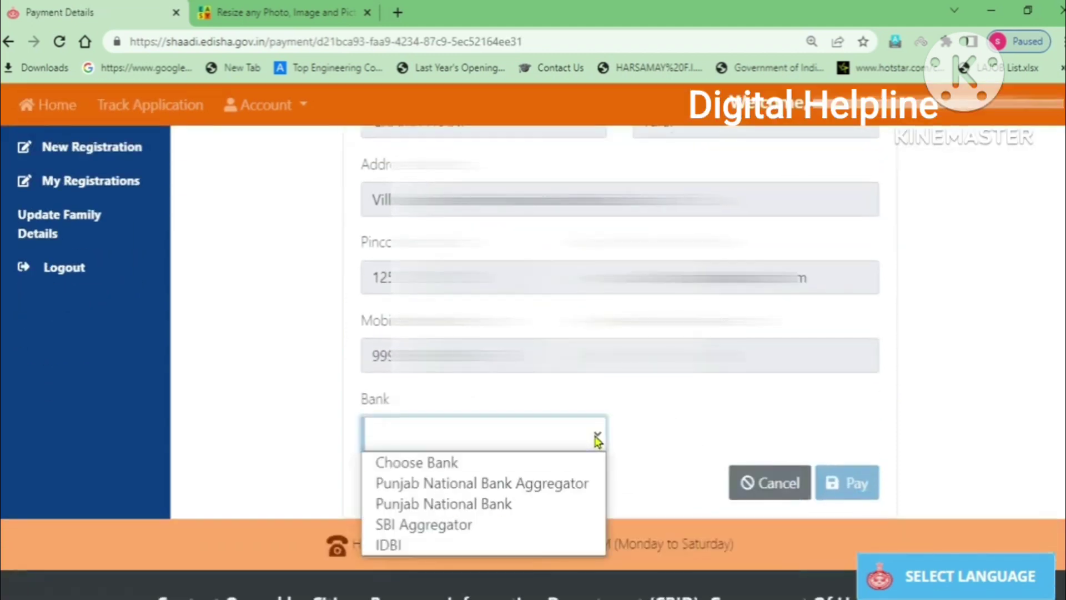
click(494, 486)
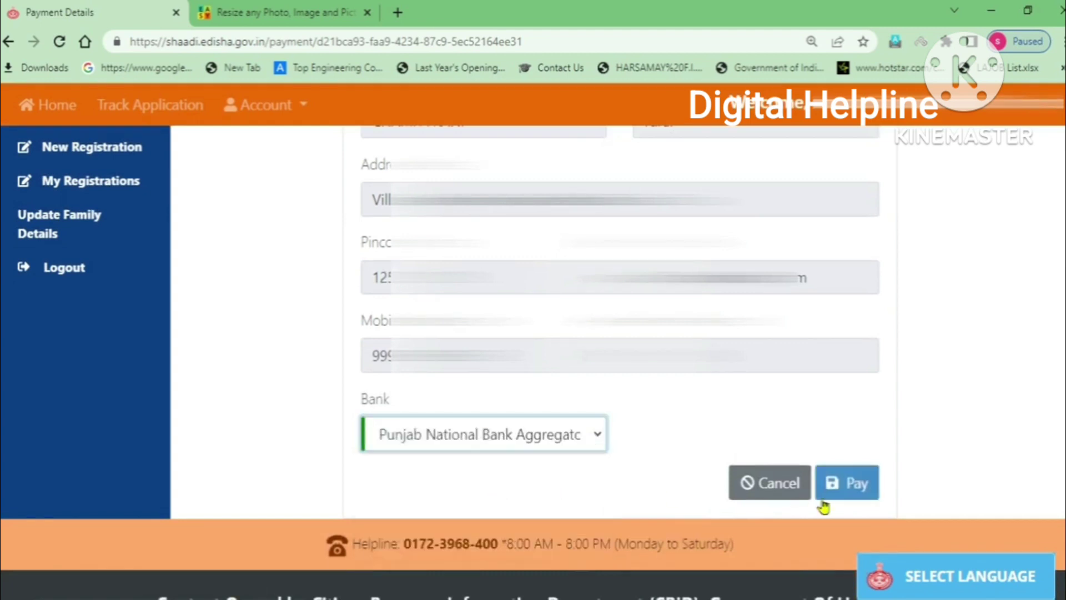
Submit the payment details, proceed to pay, and check the GRN and net amount on the e-challan
click(862, 486)
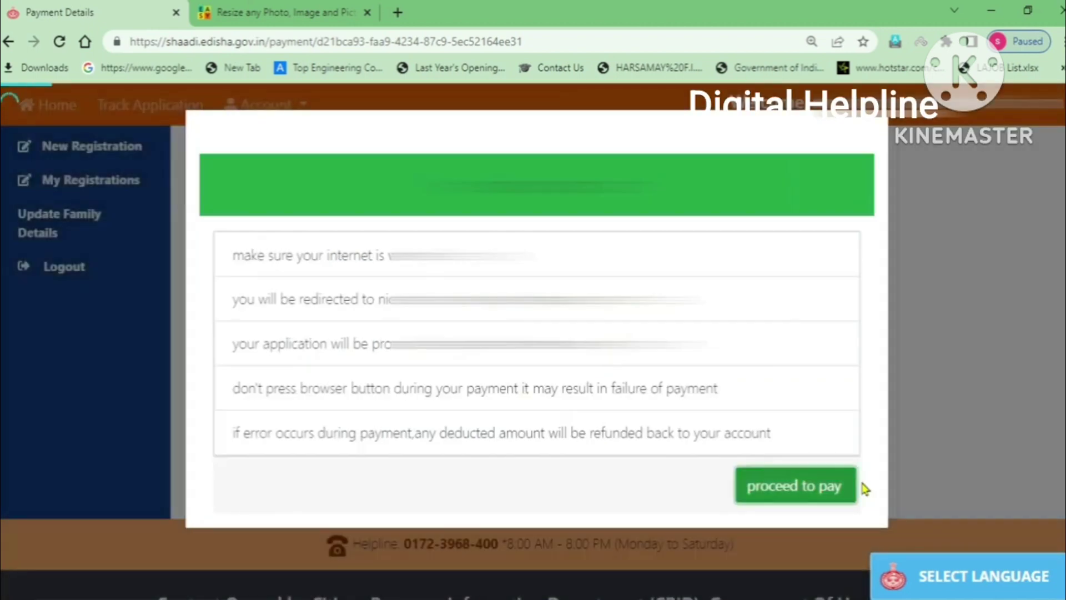
click(778, 488)
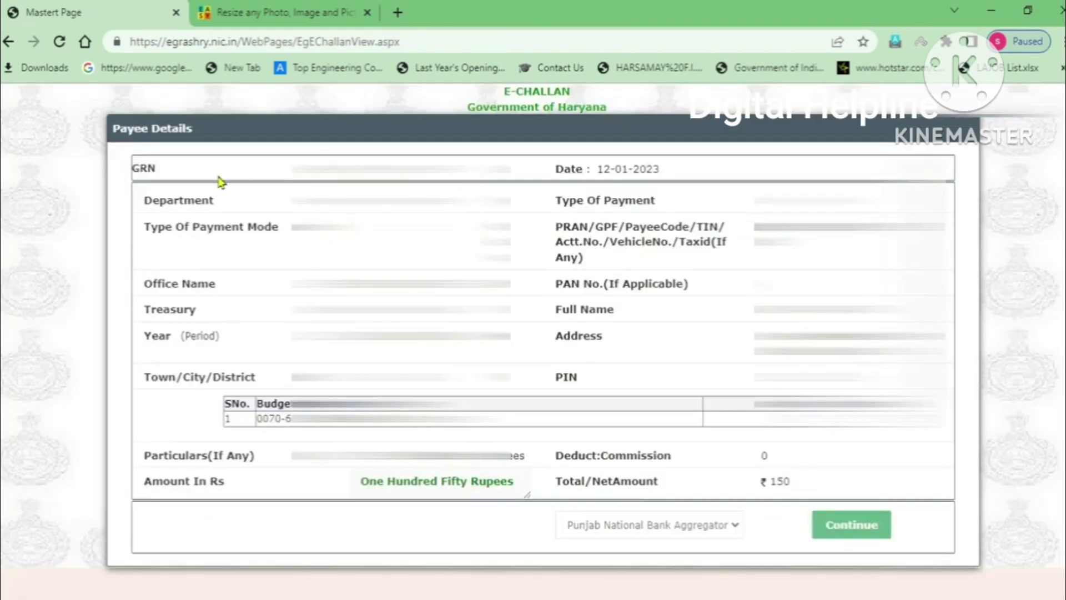
double_click(377, 168)
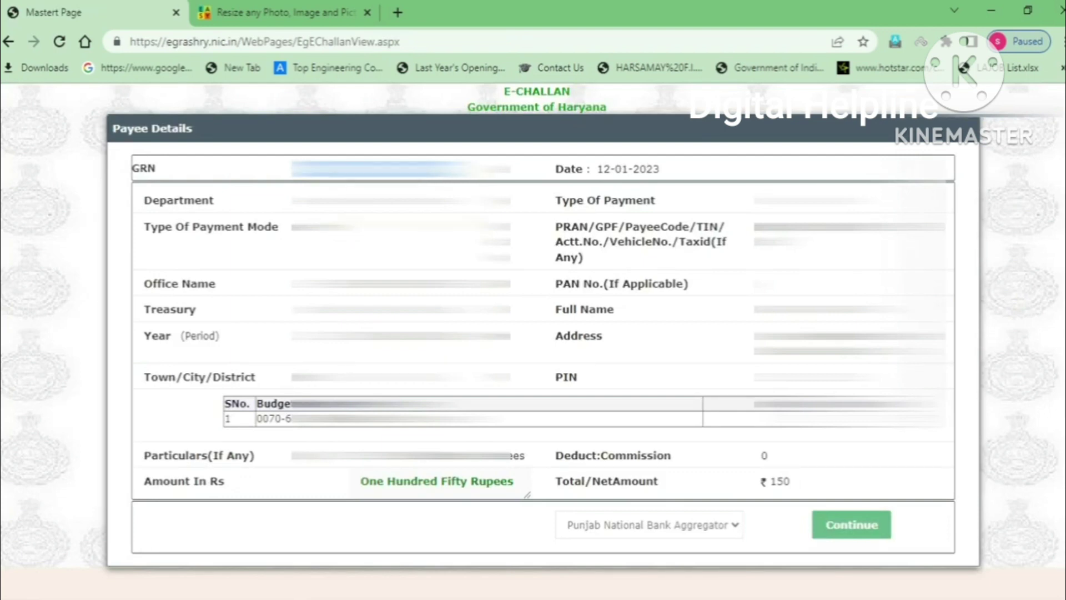
click(543, 486)
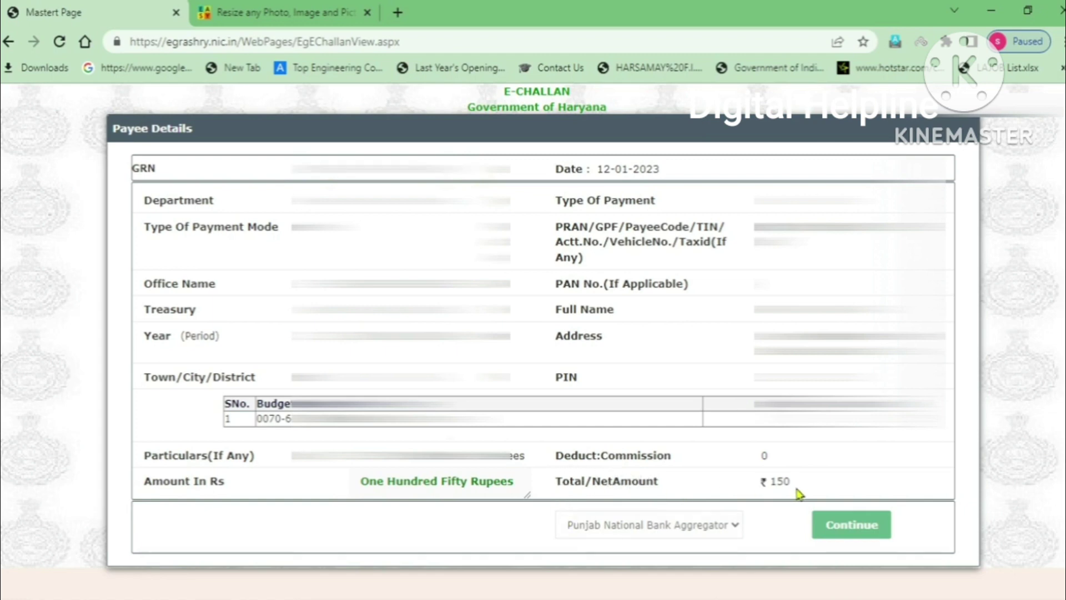
Check the net amount on the e-challan and continue to the payment gateway
drag(759, 487, 788, 490)
click(806, 490)
drag(758, 489, 795, 489)
click(1007, 490)
click(853, 533)
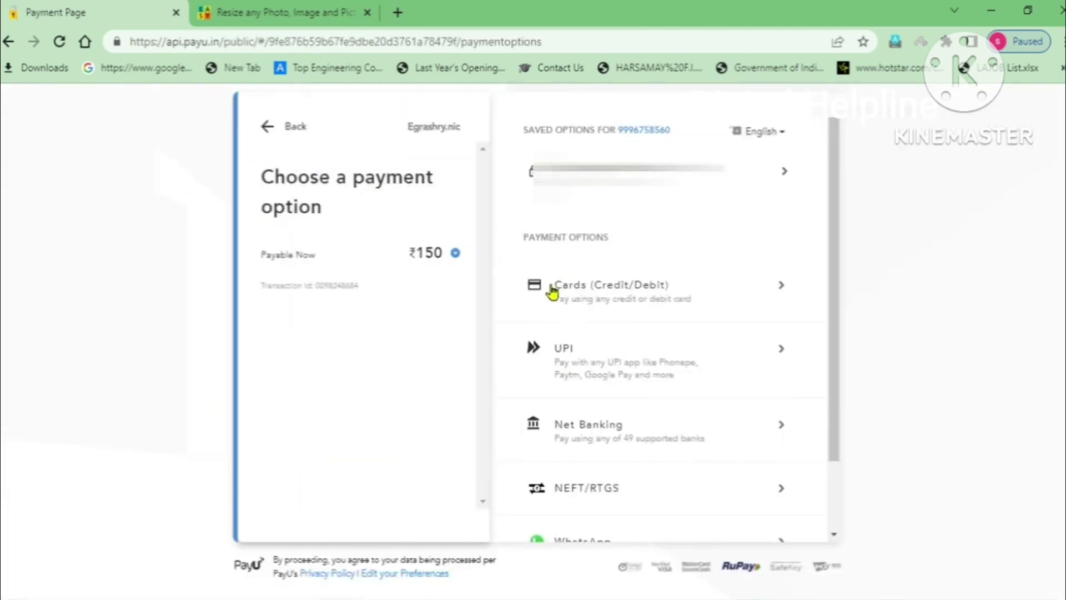
Review the available payment options and choose Cards (Credit/Debit) to pay the fee
drag(528, 237, 596, 237)
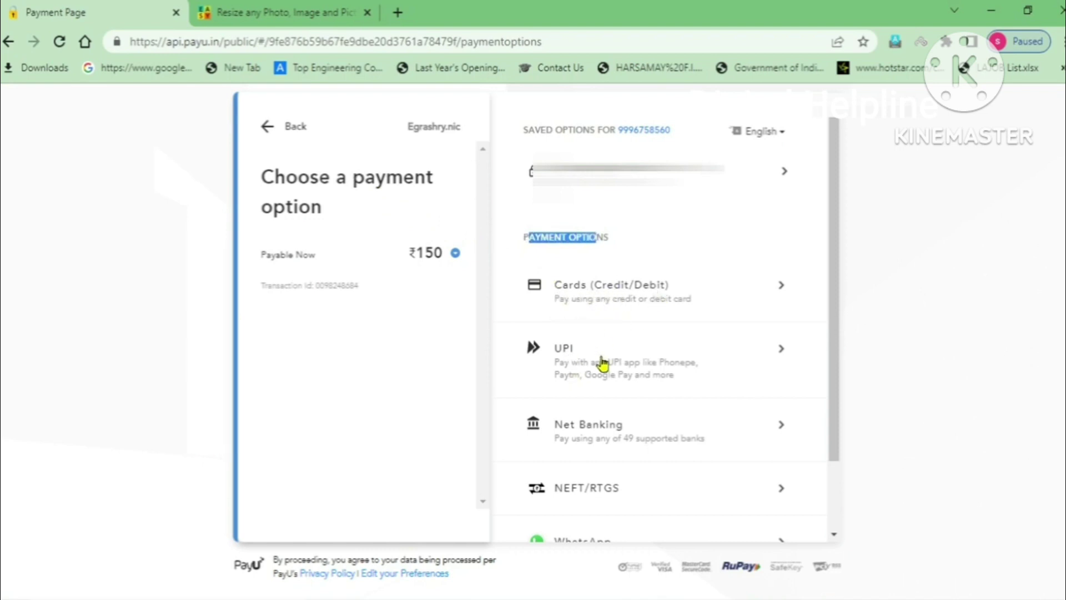
scroll(603, 364, down, 2)
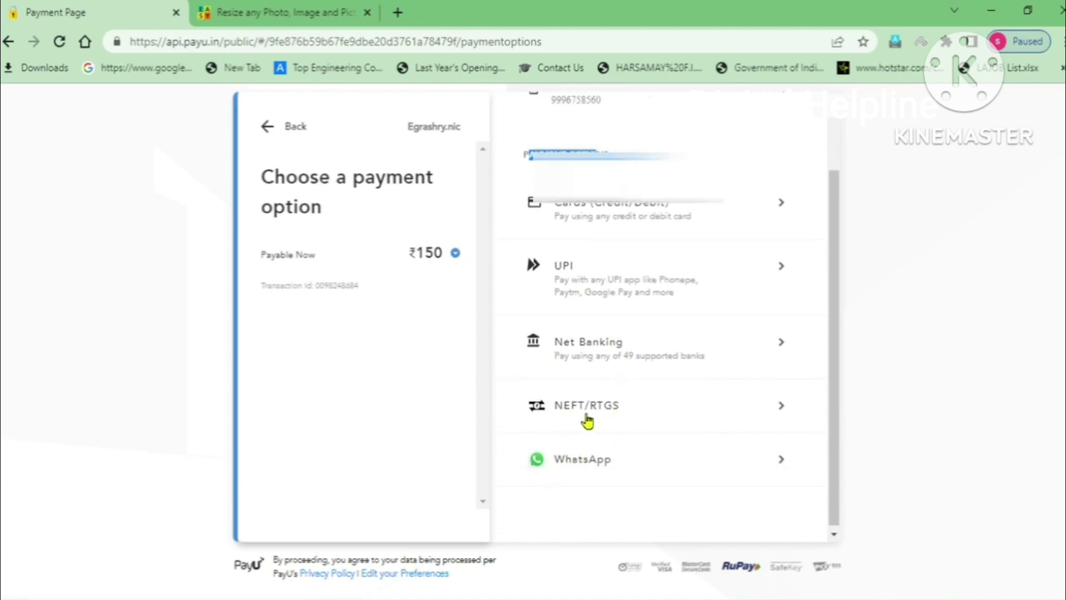
scroll(616, 408, up, 2)
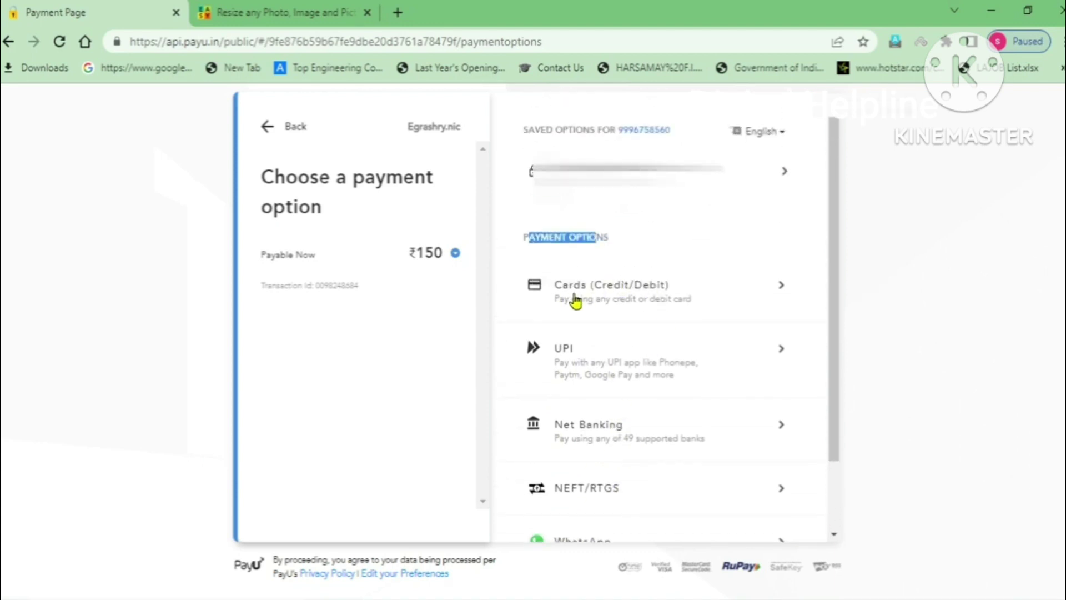
click(605, 296)
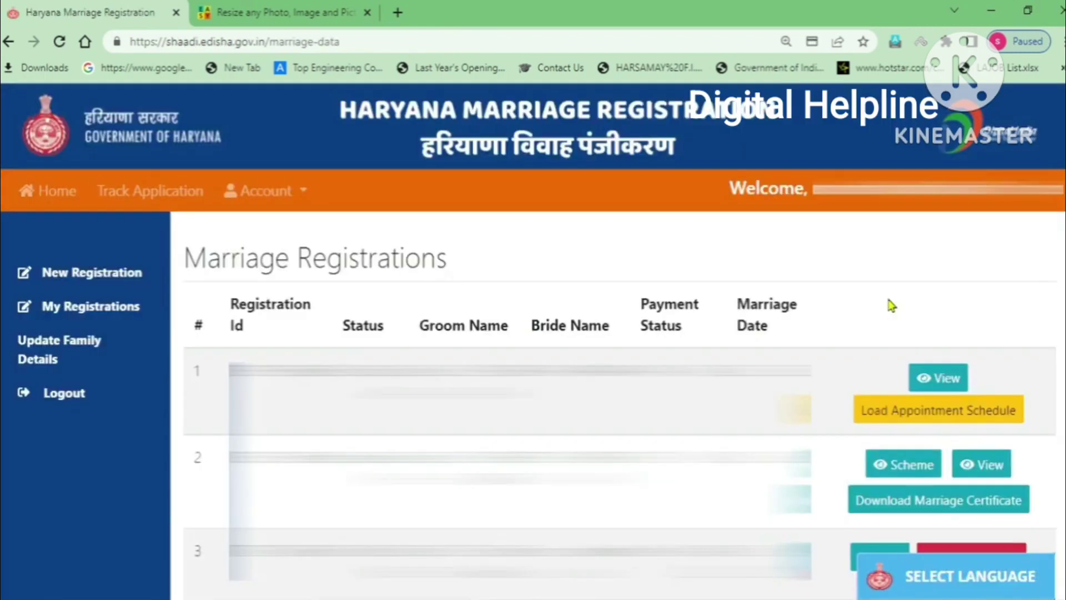
Load the appointment schedule for the first listed marriage registration and dismiss the success message
drag(222, 376, 392, 375)
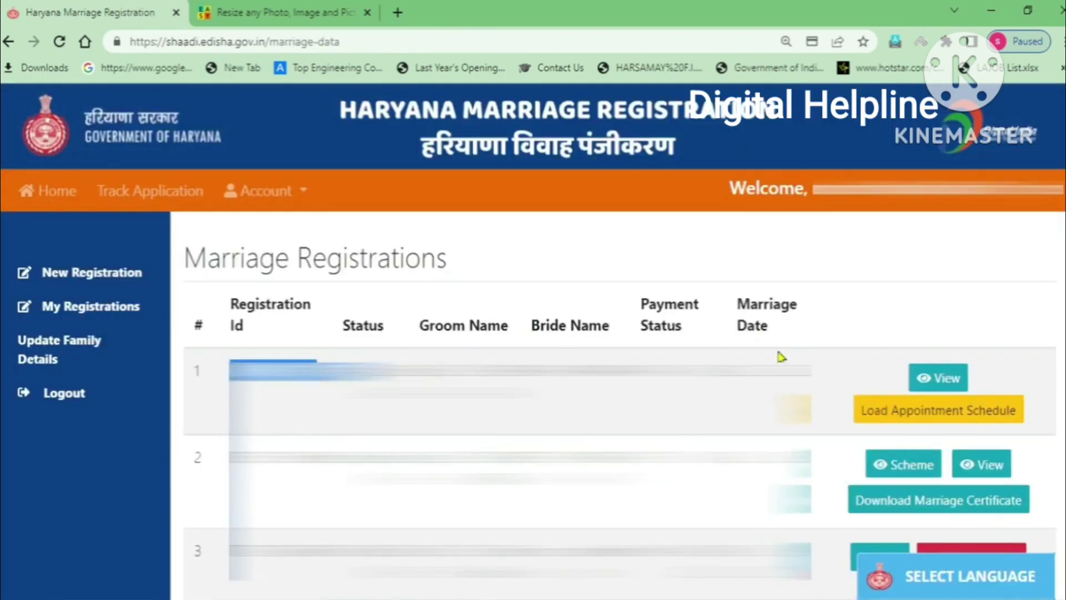
click(866, 333)
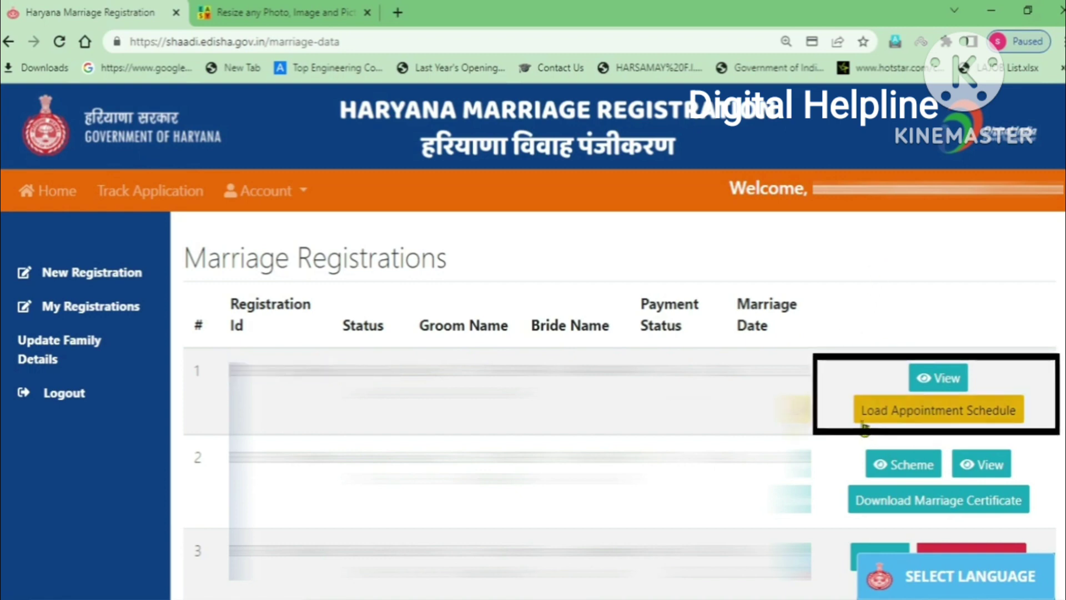
click(891, 425)
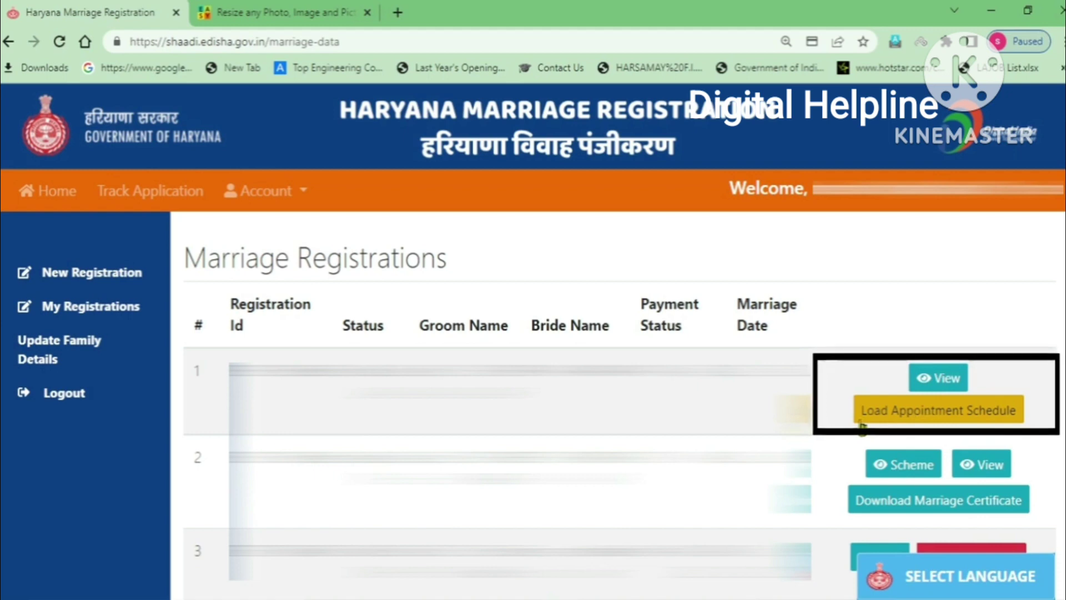
click(913, 411)
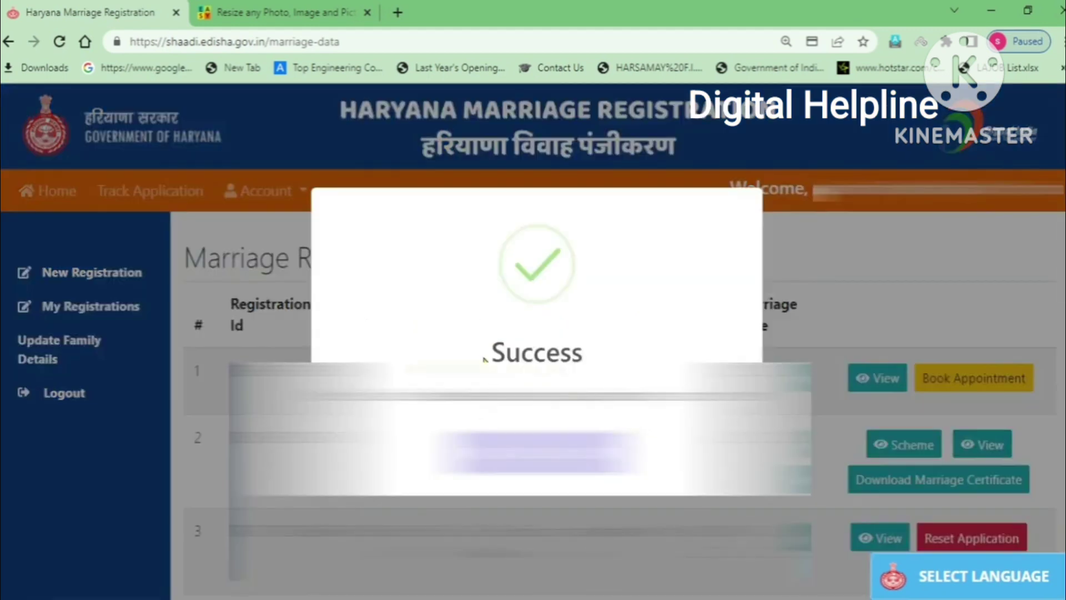
drag(487, 353, 583, 354)
click(538, 452)
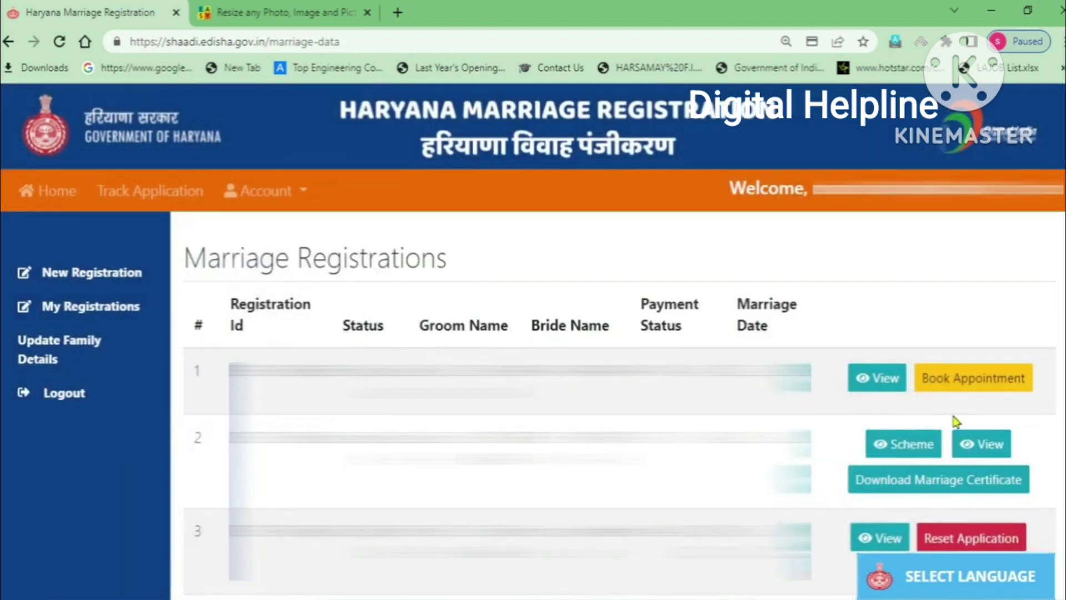
Start booking an appointment for the first listed registration and review its marriage details
click(971, 384)
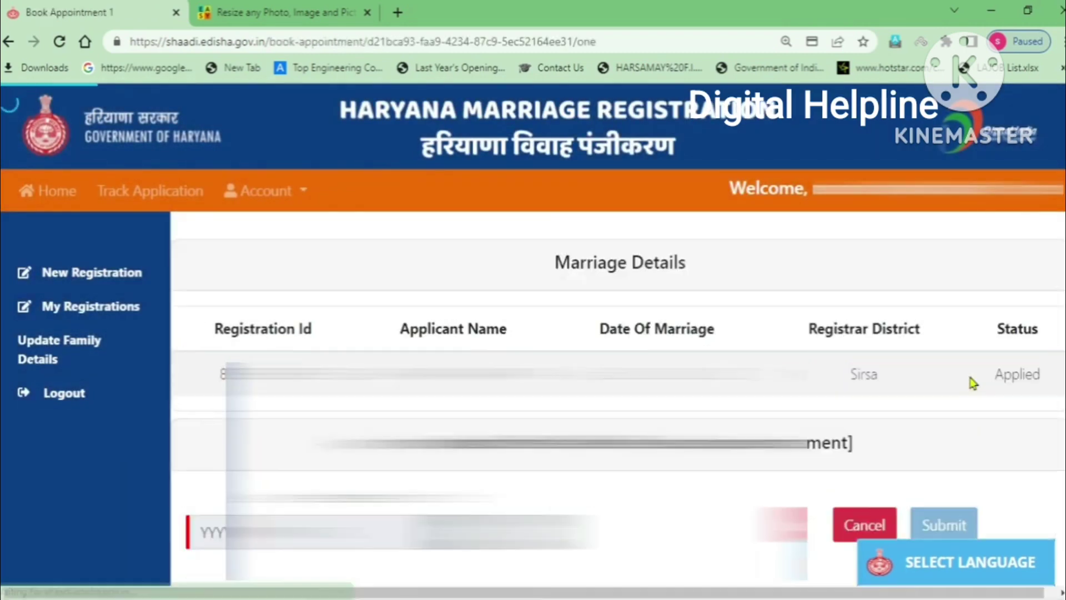
scroll(576, 436, down, 1)
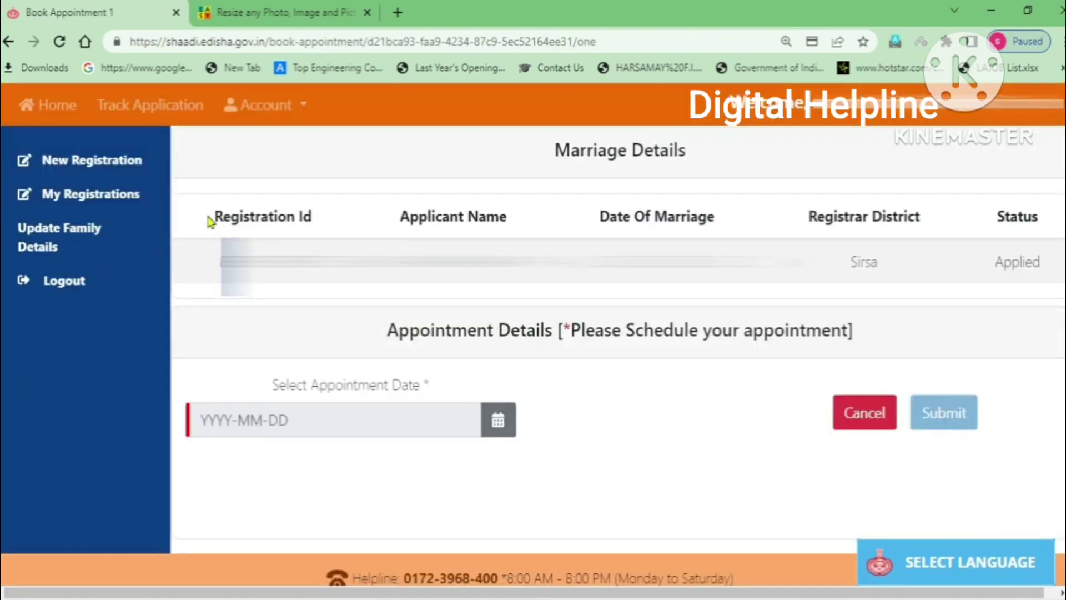
drag(212, 219, 316, 226)
drag(397, 221, 507, 225)
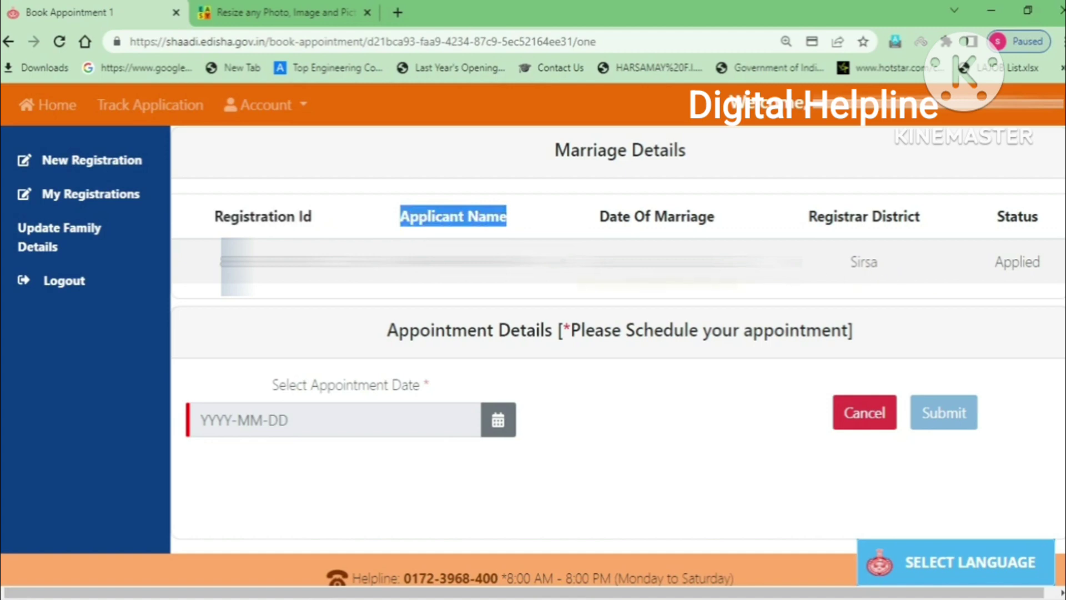
click(603, 463)
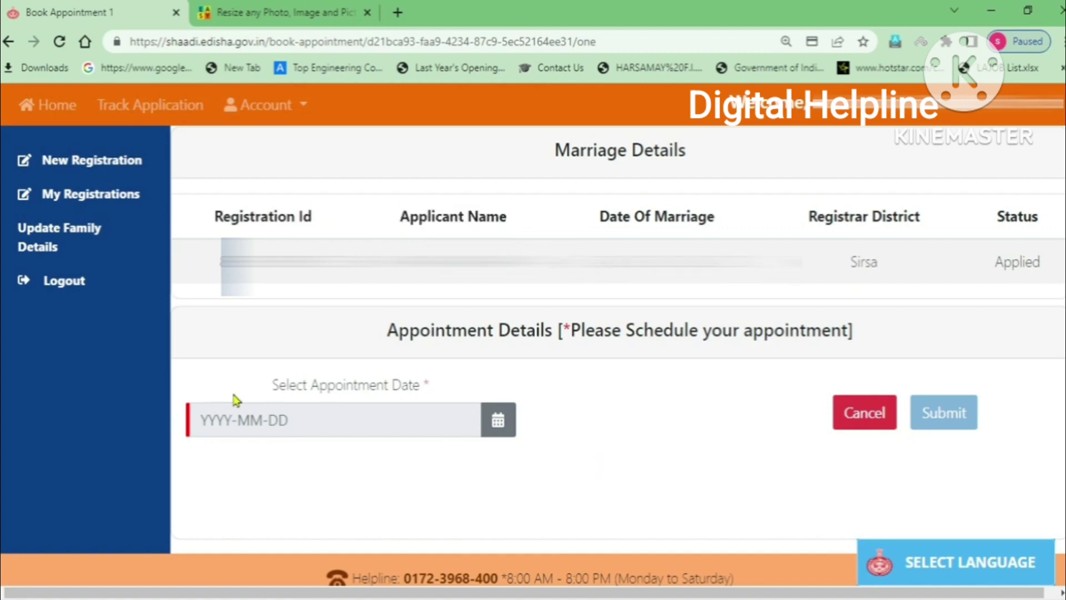
Set the appointment date to 30/01/2023, submit it, and confirm that the date cannot be changed once saved
drag(273, 388, 423, 387)
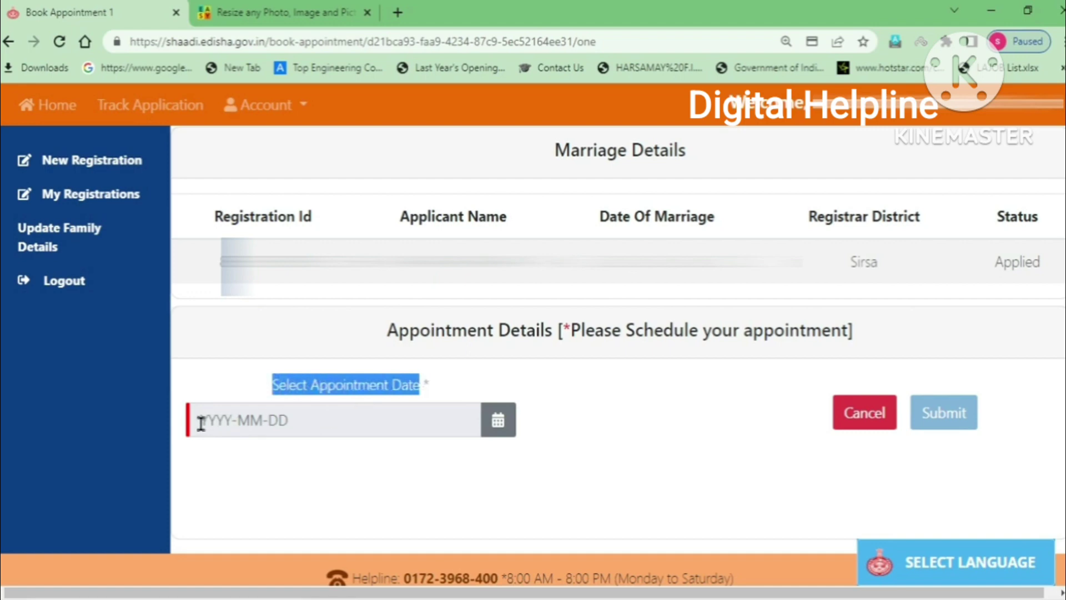
click(498, 423)
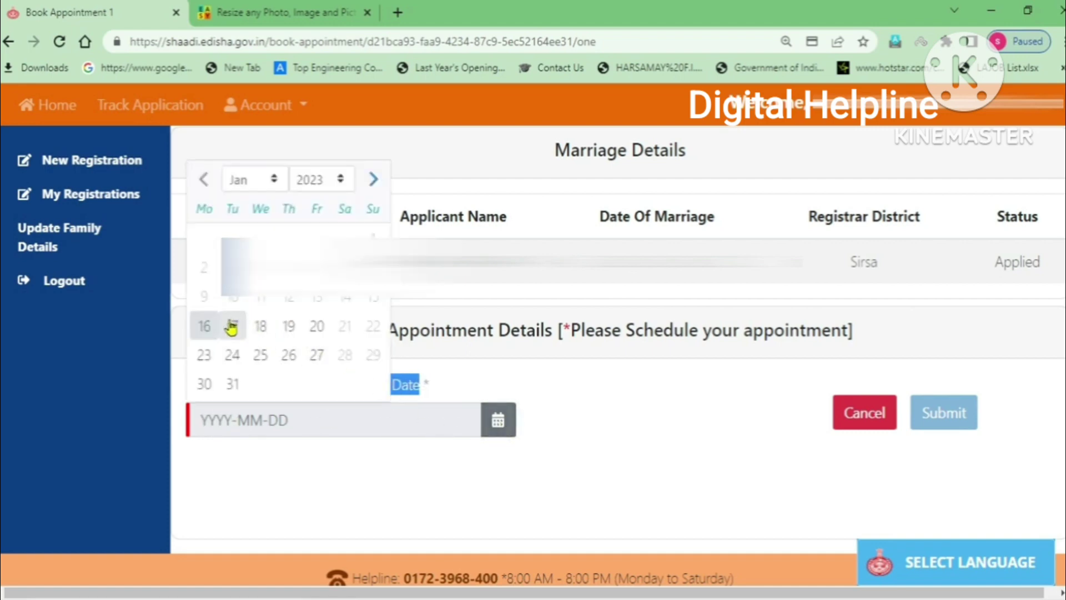
click(204, 389)
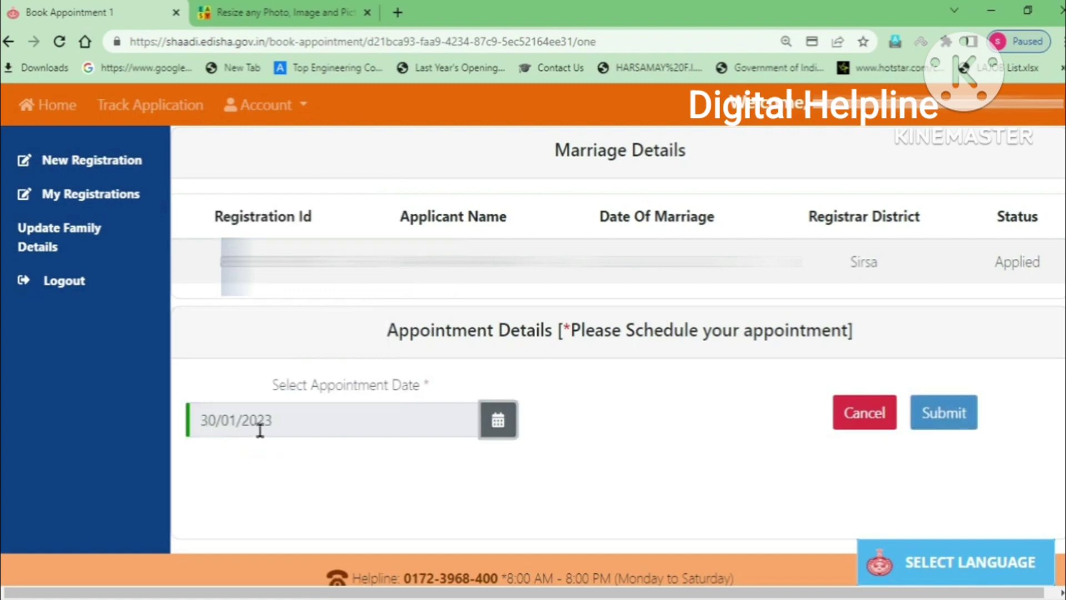
click(953, 417)
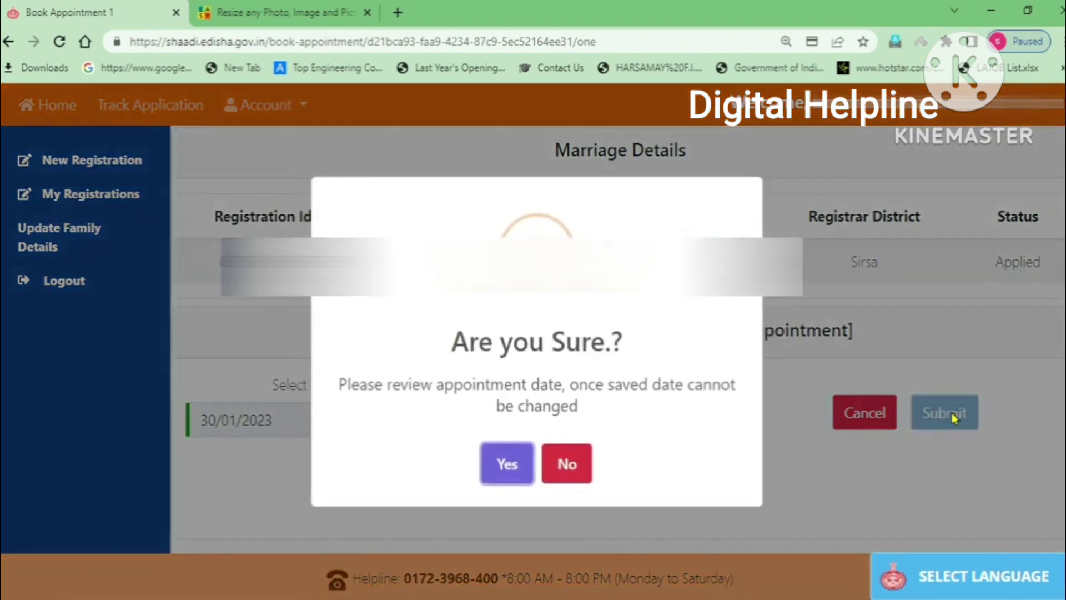
drag(452, 344, 602, 347)
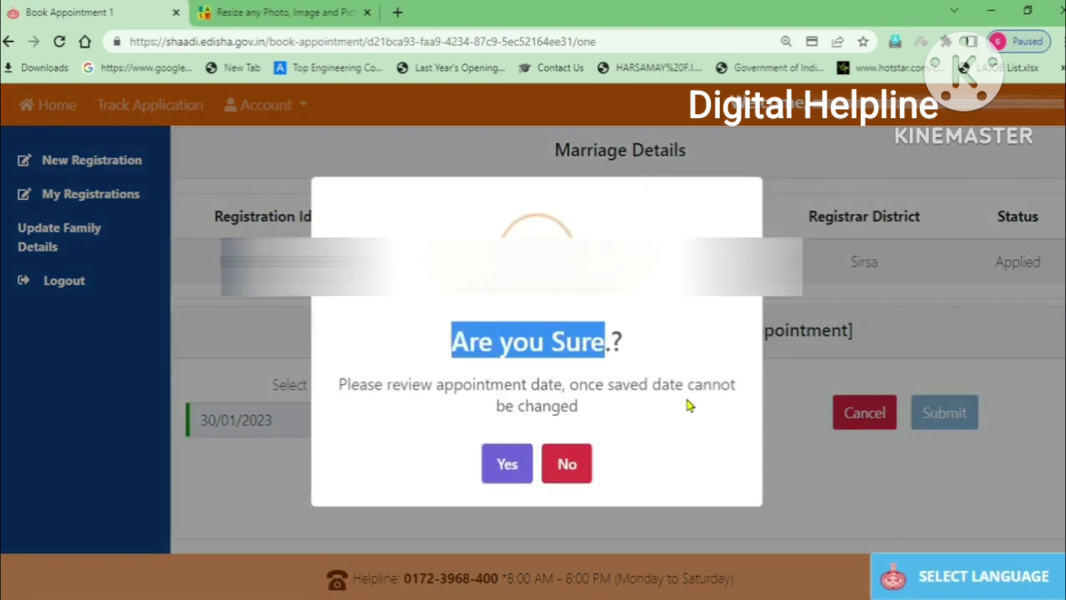
click(501, 463)
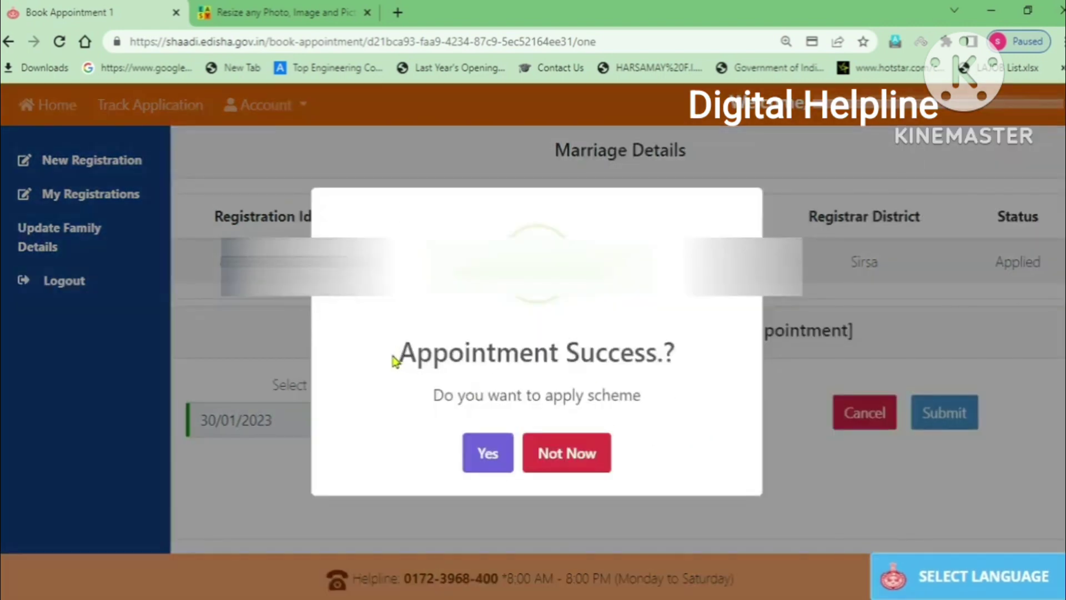
Read the appointment message and decline applying for the scheme for now
drag(395, 356, 678, 367)
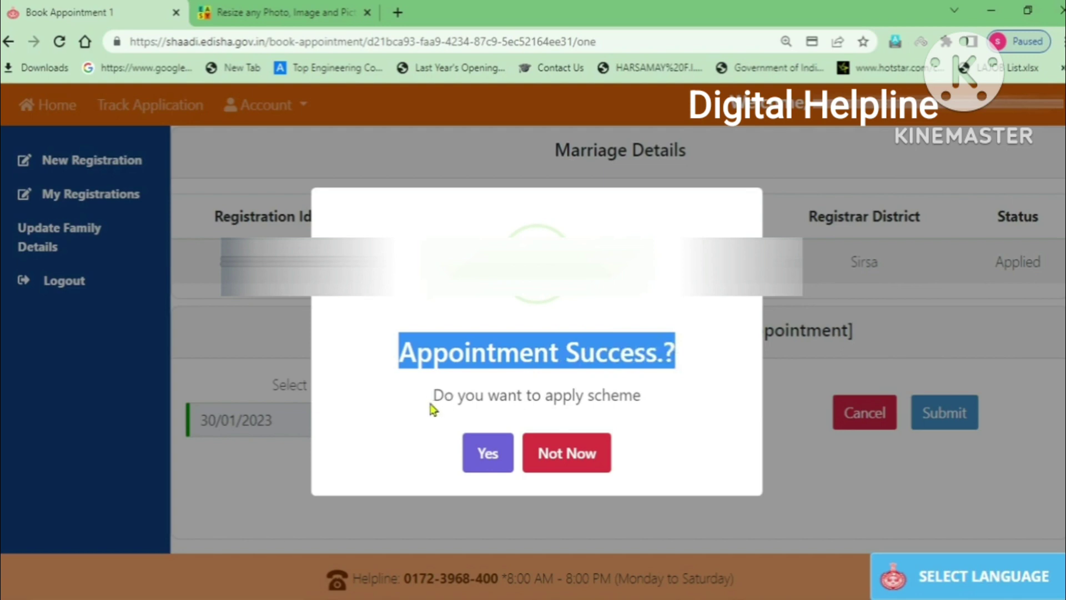
drag(432, 400, 645, 407)
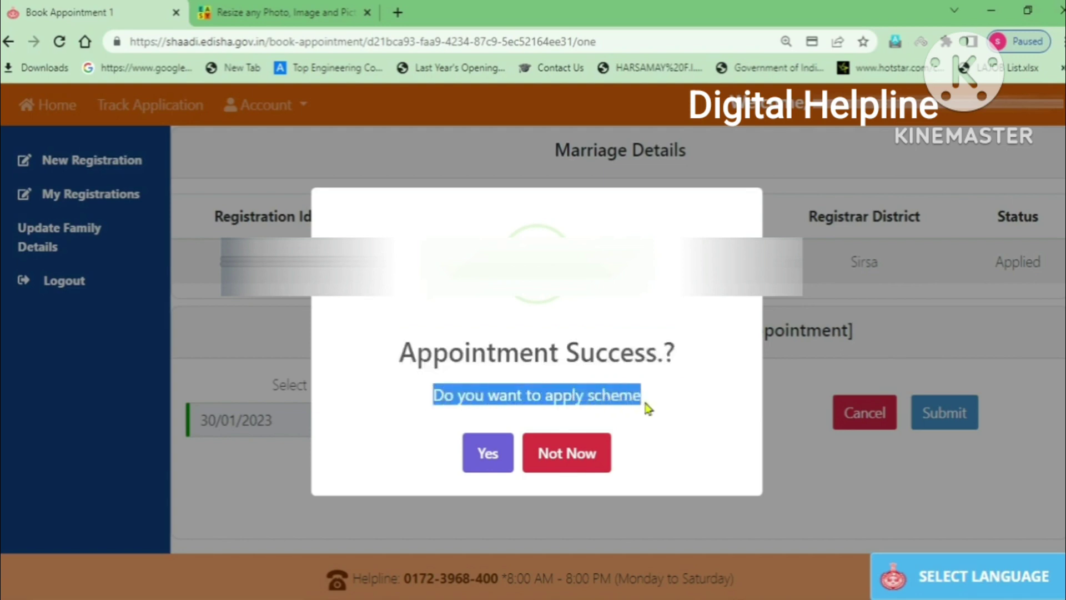
click(709, 416)
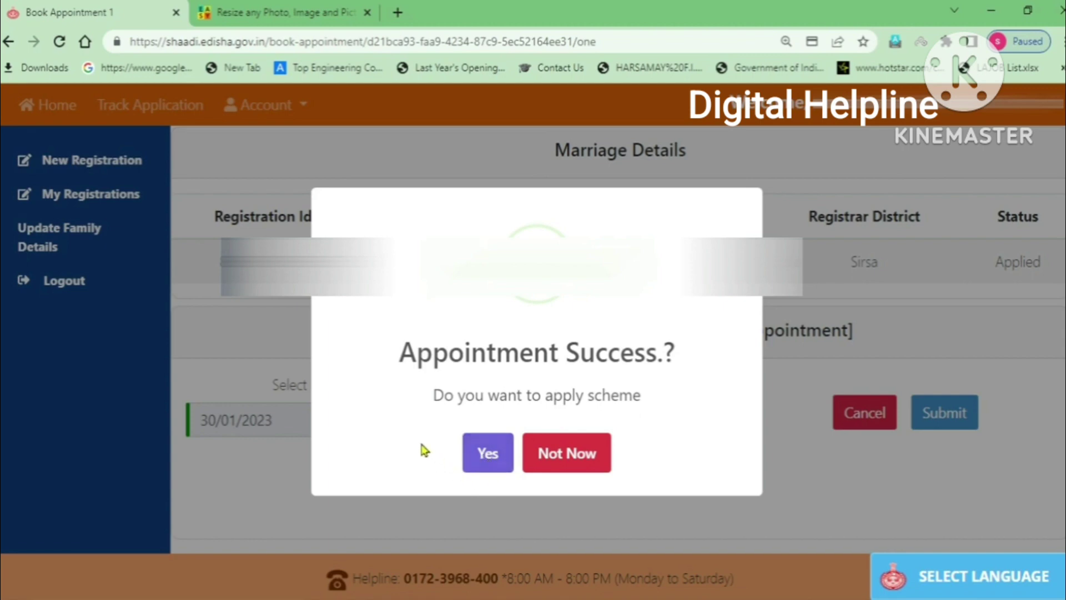
click(560, 461)
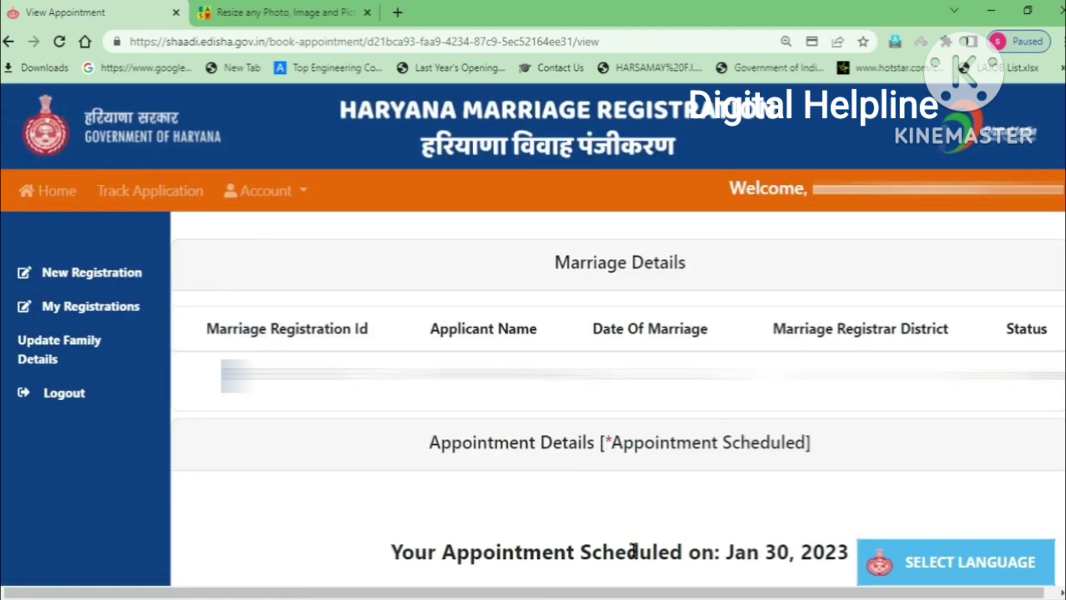
Check the scheduled date in the appointment details
drag(390, 553, 849, 552)
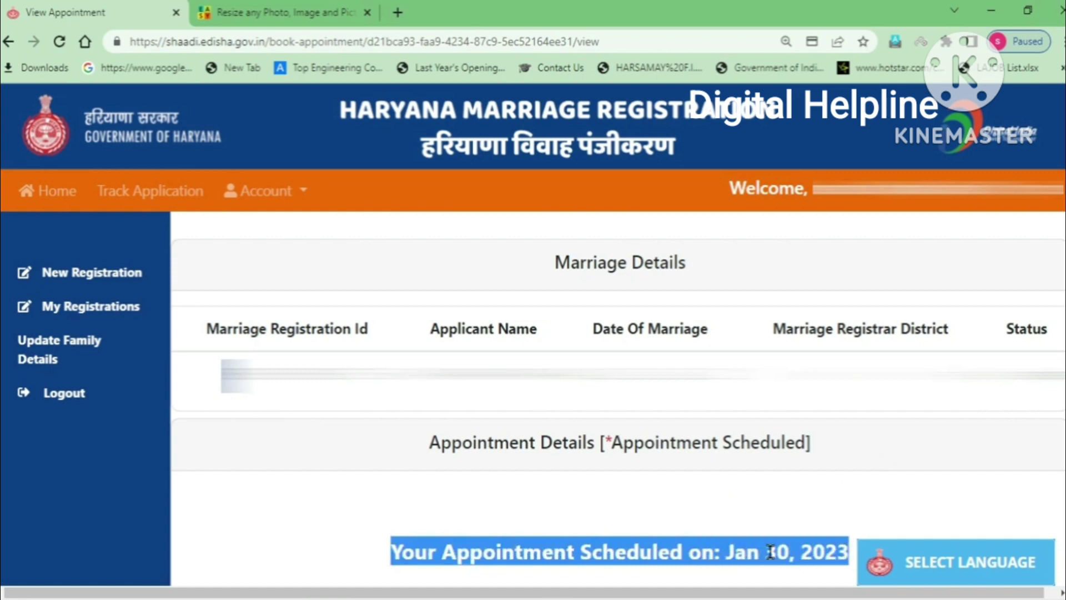
click(978, 506)
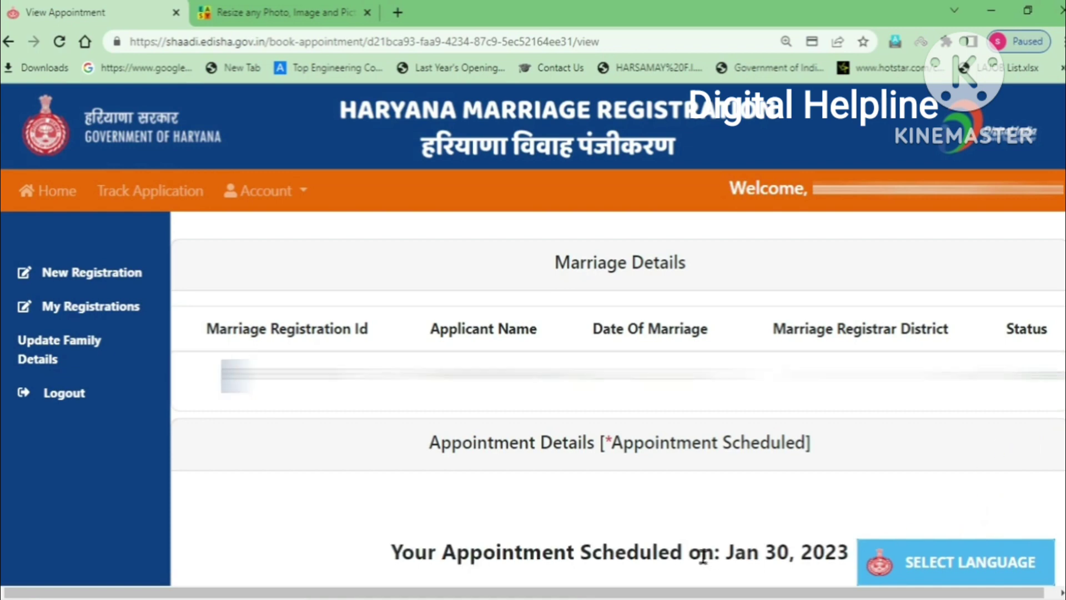
drag(703, 553, 851, 558)
click(850, 507)
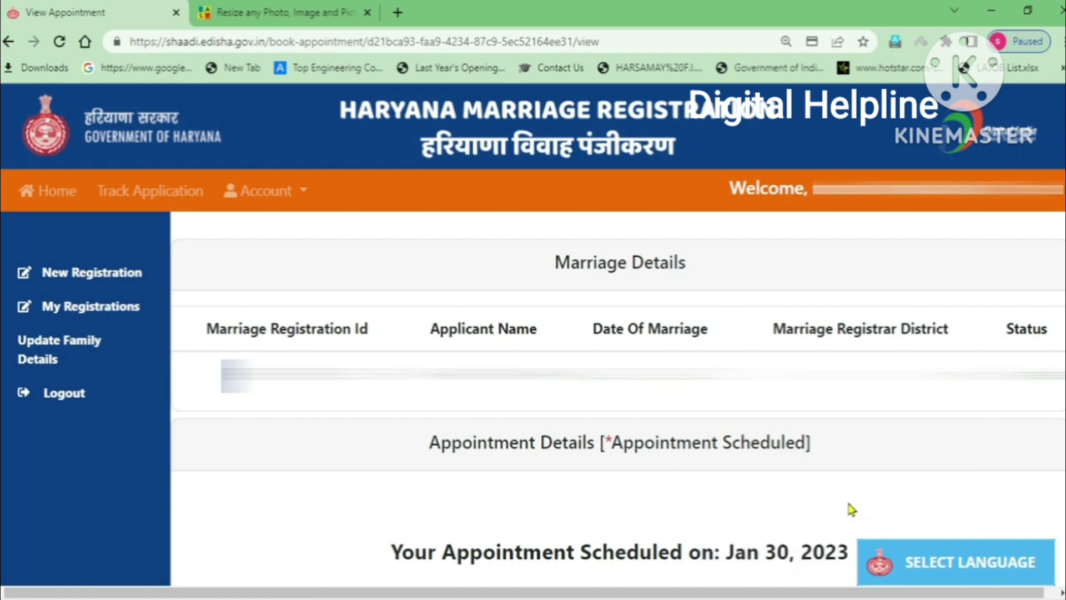